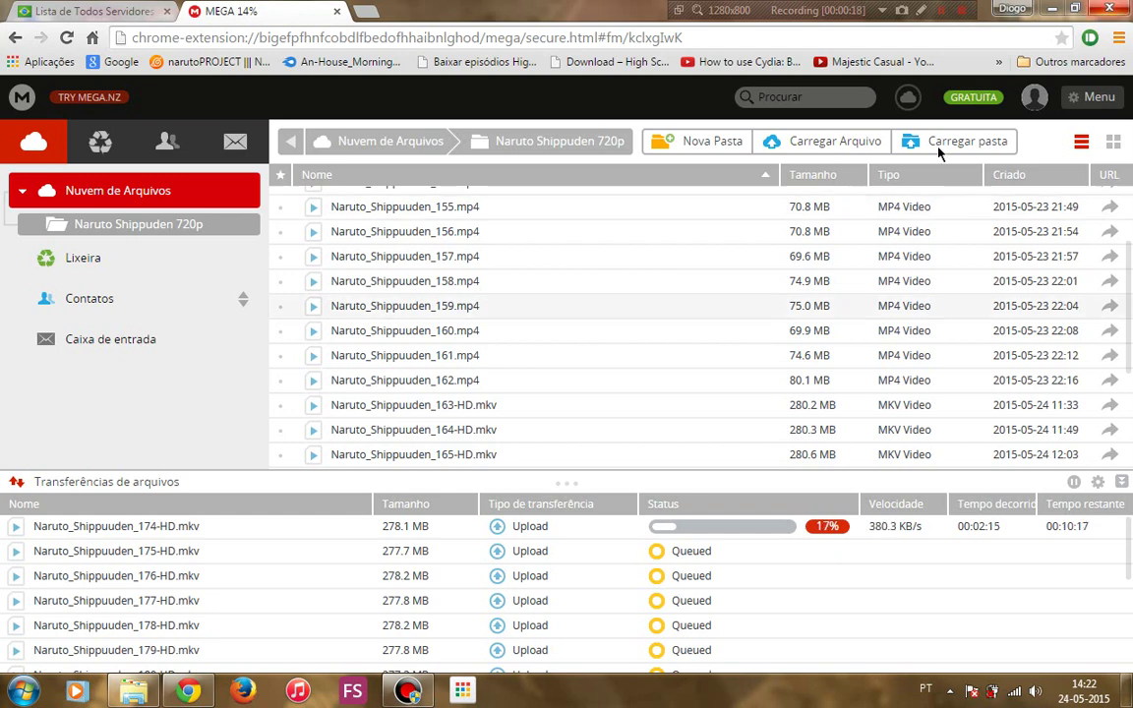
Minimise the browser window to show the desktop and dismiss the e-mail notification.
{"action": "left_click", "coordinate": [1057, 10]}
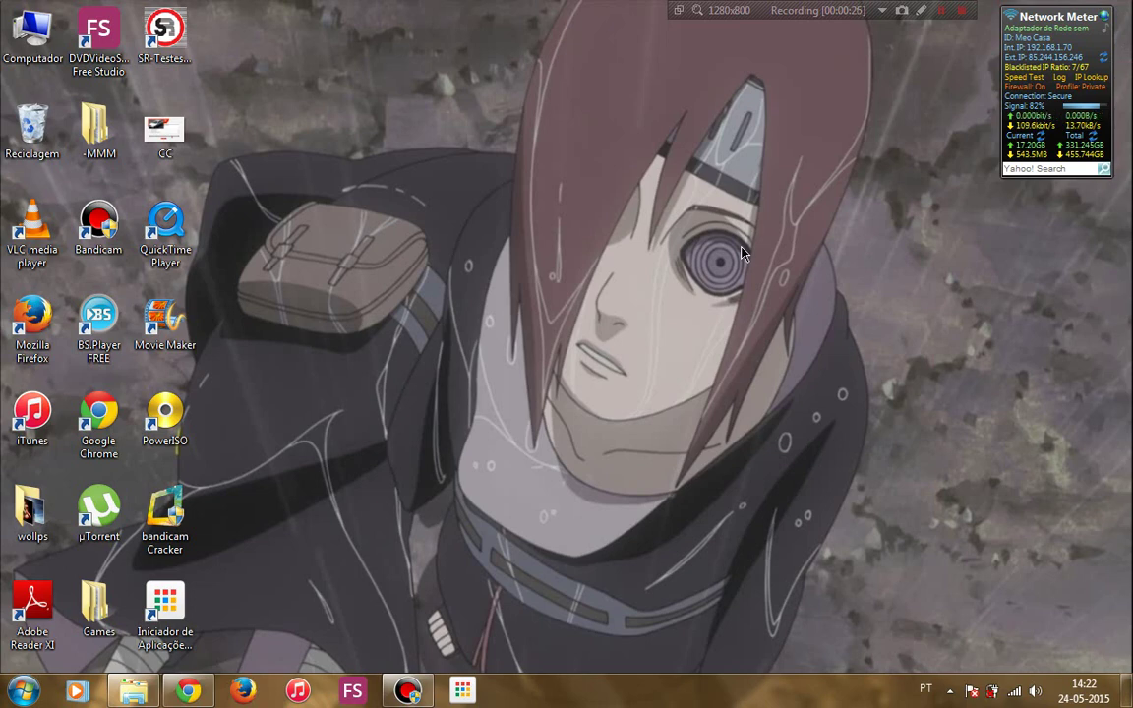
{"action": "left_click_drag", "start_coordinate": [949, 521], "coordinate": [661, 352]}
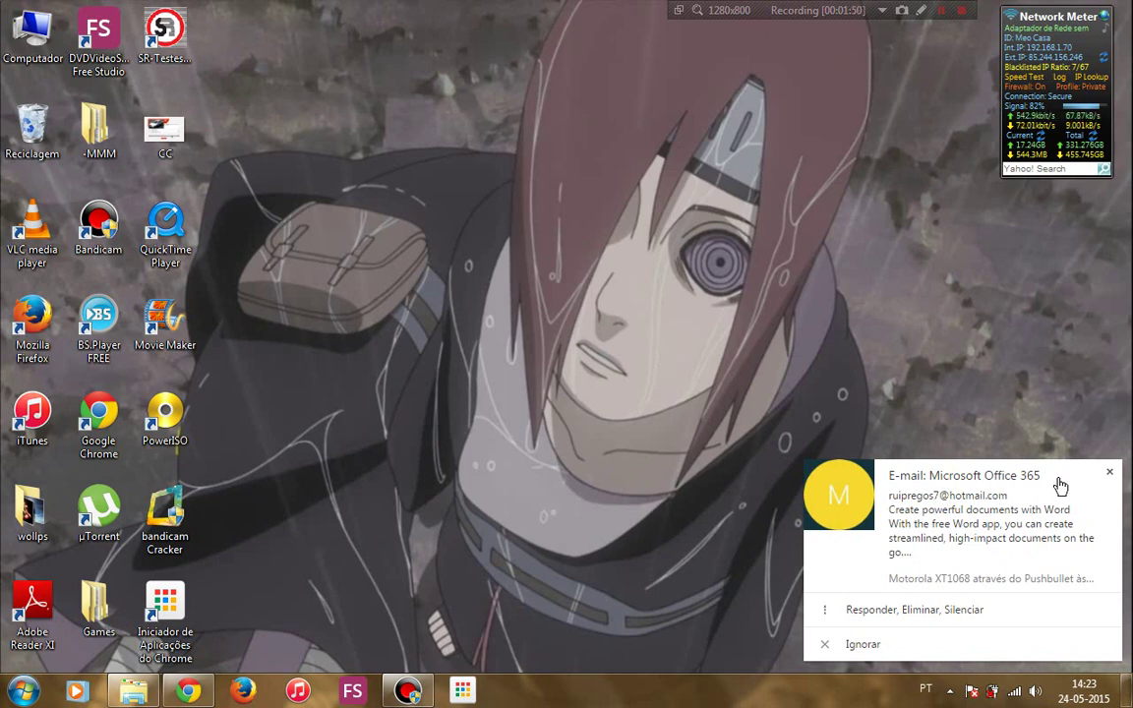
{"action": "left_click", "coordinate": [1109, 473]}
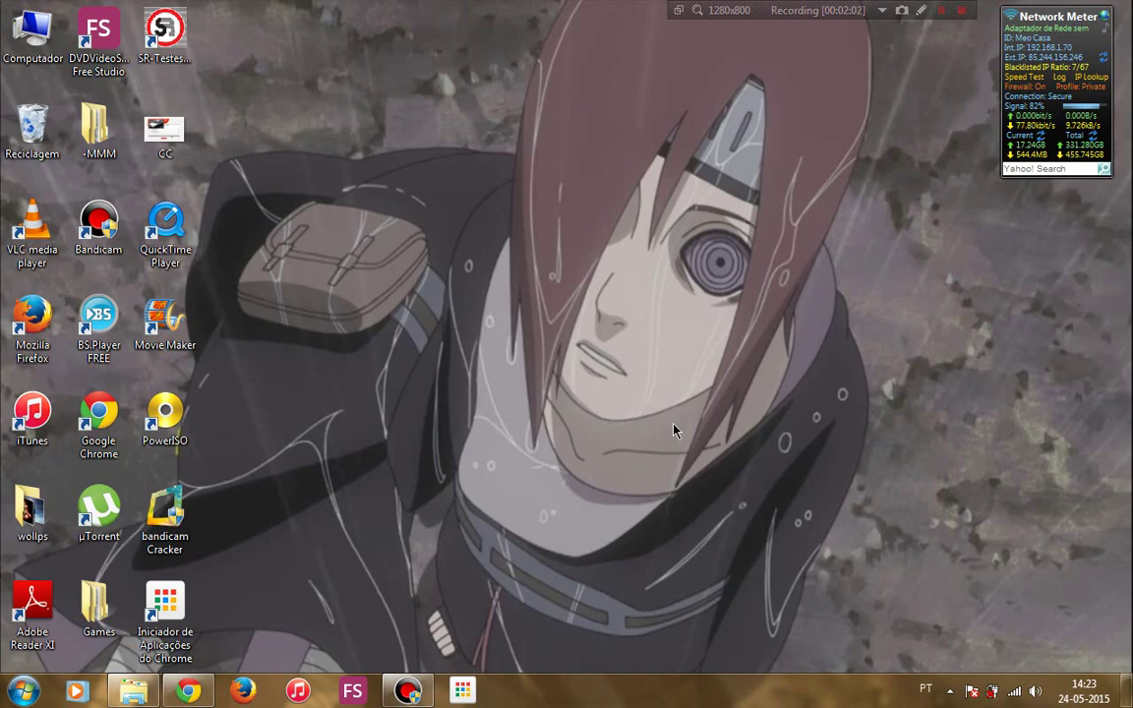
Restore the browser and check the uploaded episodes at the end of MEGA's Naruto Shippuden 720p folder.
{"action": "left_click", "coordinate": [184, 693]}
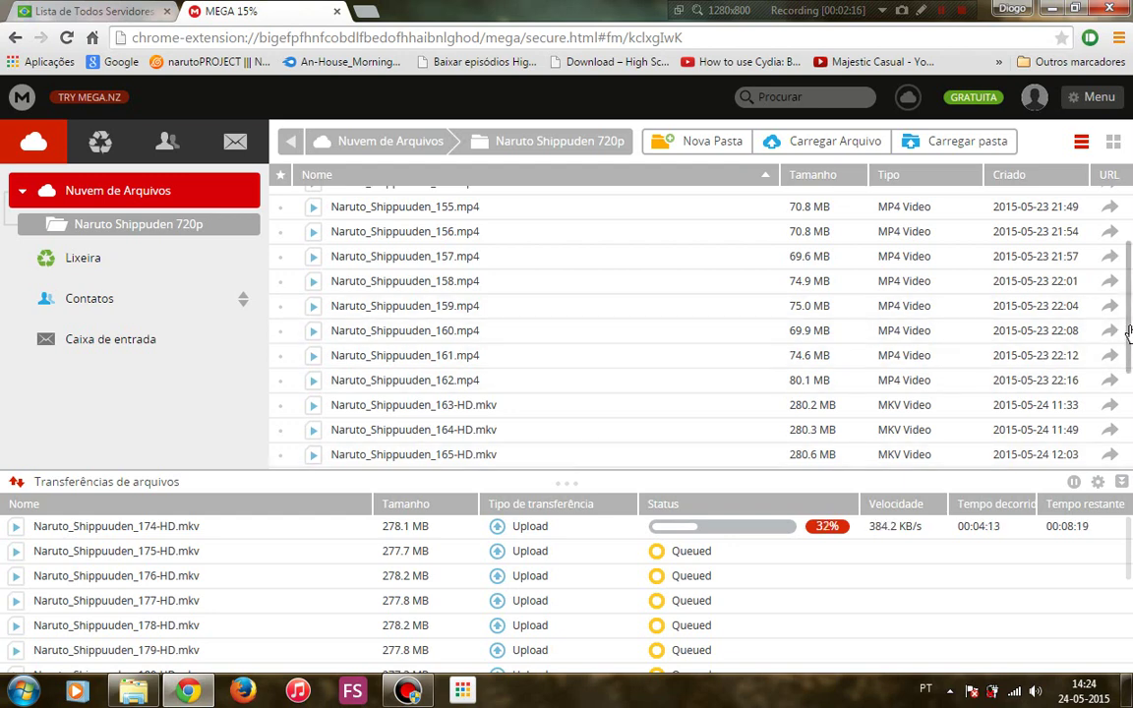
{"action": "scroll", "coordinate": [1116, 413], "scroll_direction": "down", "scroll_amount": 3}
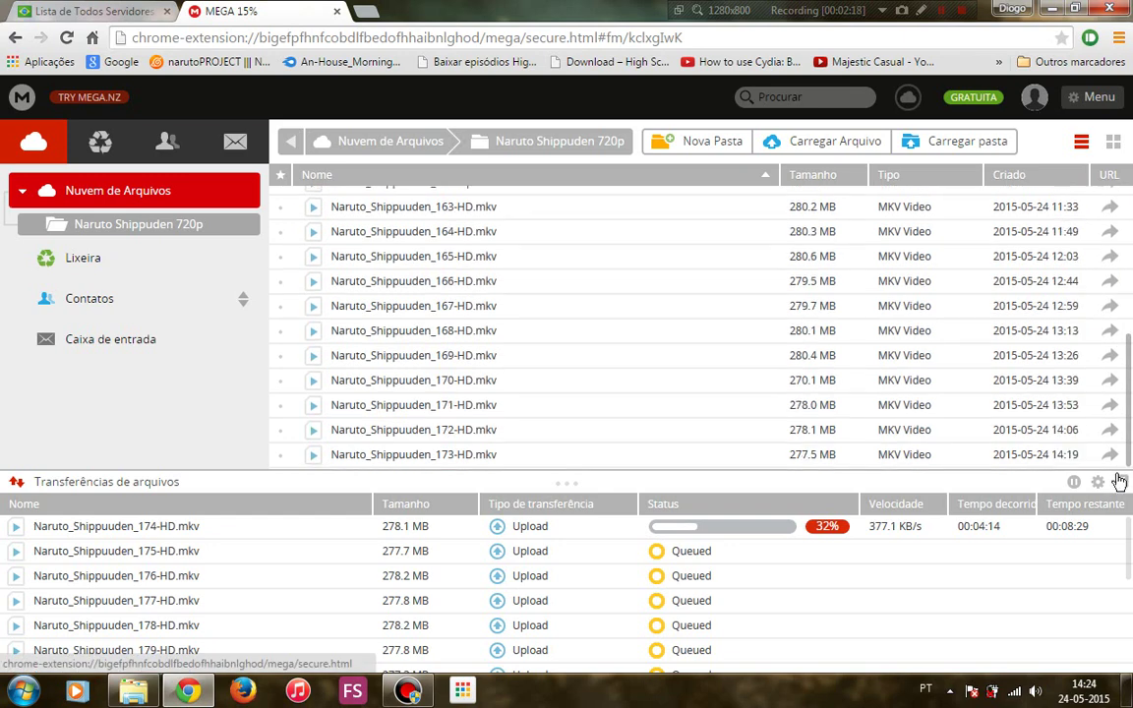
{"action": "left_click", "coordinate": [964, 104]}
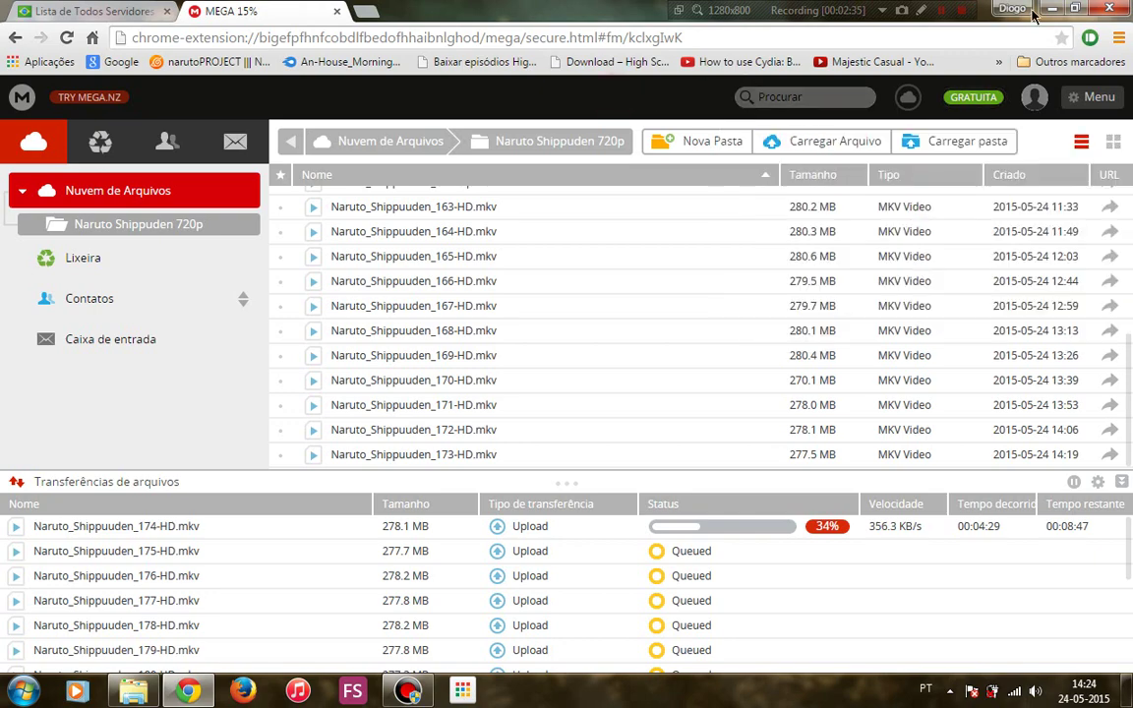
Return to the desktop and check the -MMM folder's size and contents in its properties.
{"action": "key", "text": "super+d"}
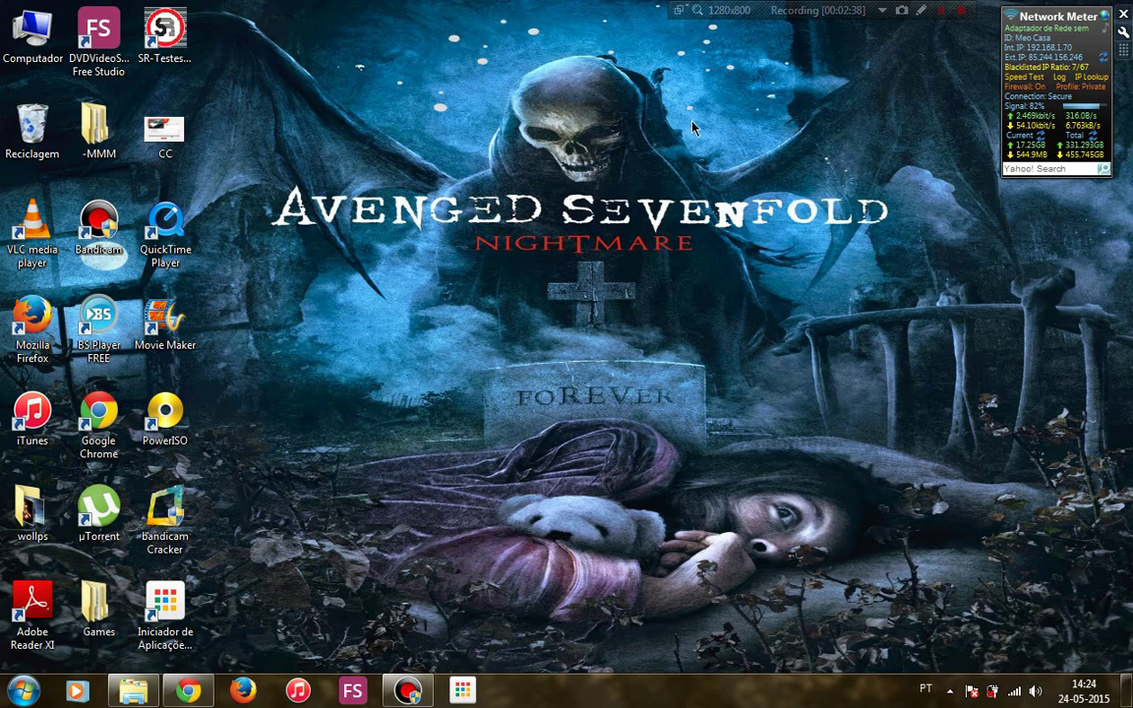
{"action": "right_click", "coordinate": [90, 141]}
{"action": "left_click", "coordinate": [260, 529]}
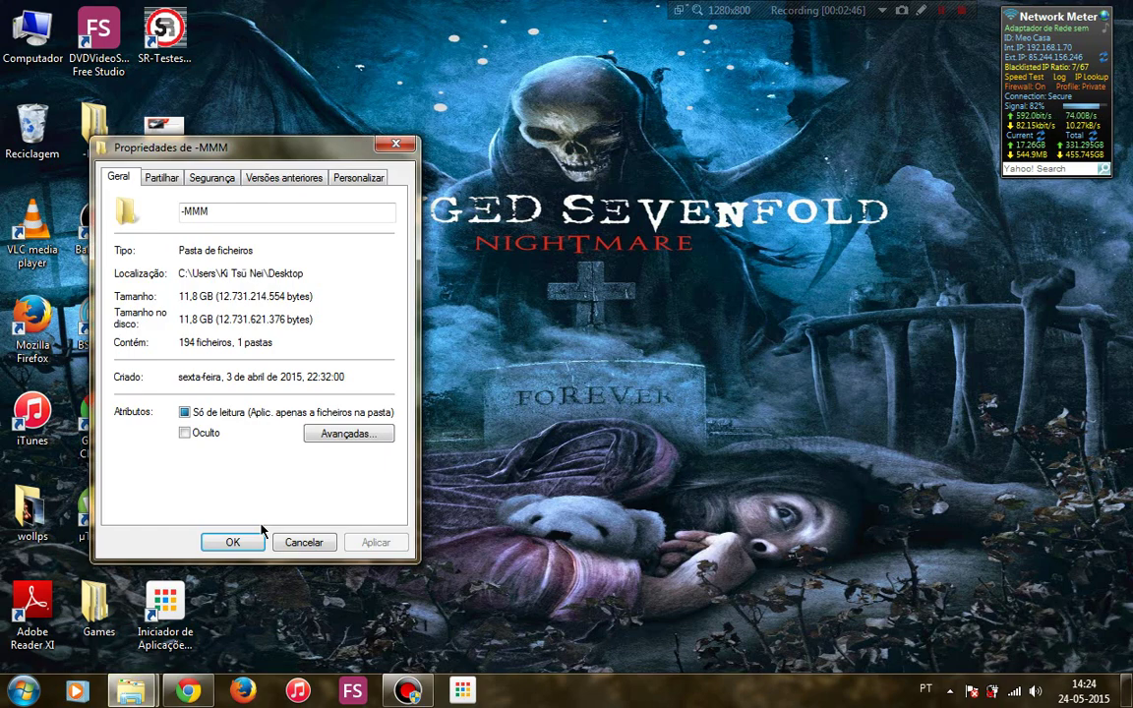
{"action": "left_click", "coordinate": [230, 542]}
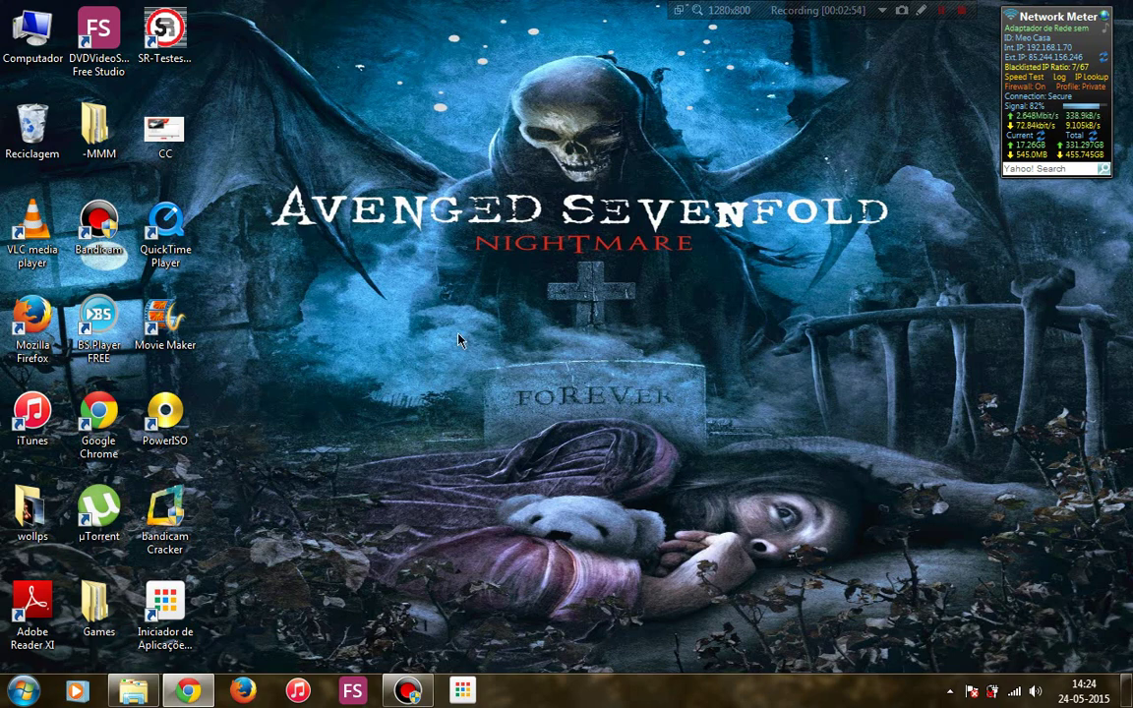
Bring up the Bandicam window to show its general options, and minimise it again.
{"action": "left_click", "coordinate": [406, 691]}
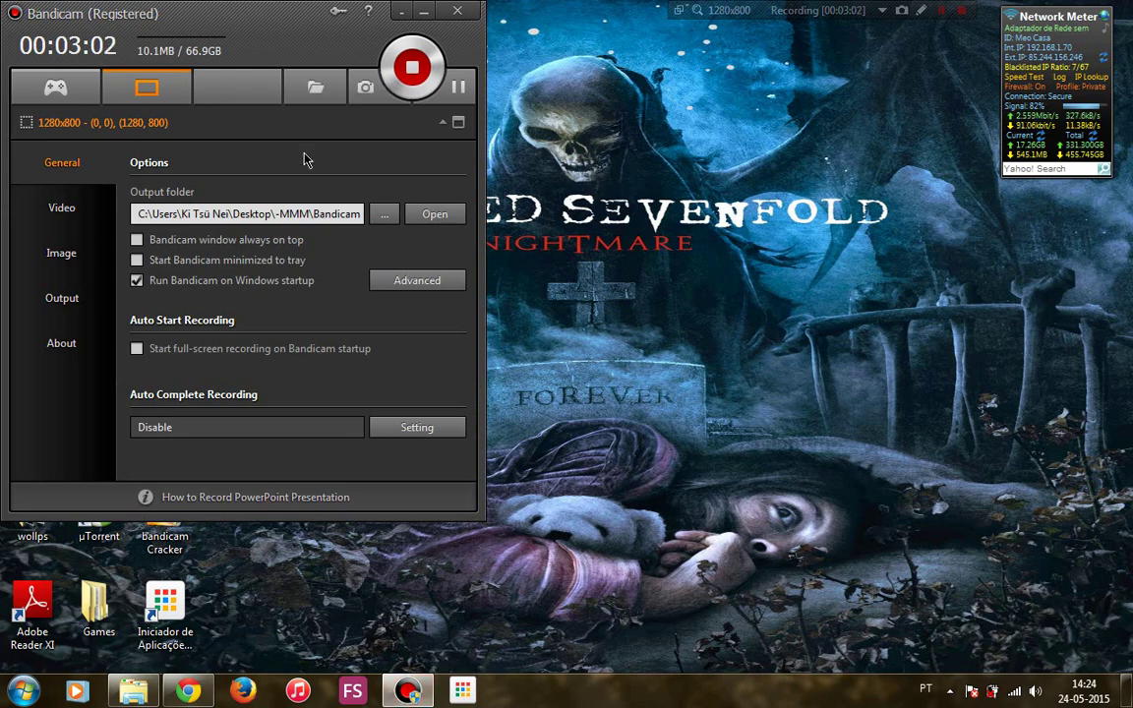
{"action": "left_click", "coordinate": [413, 16]}
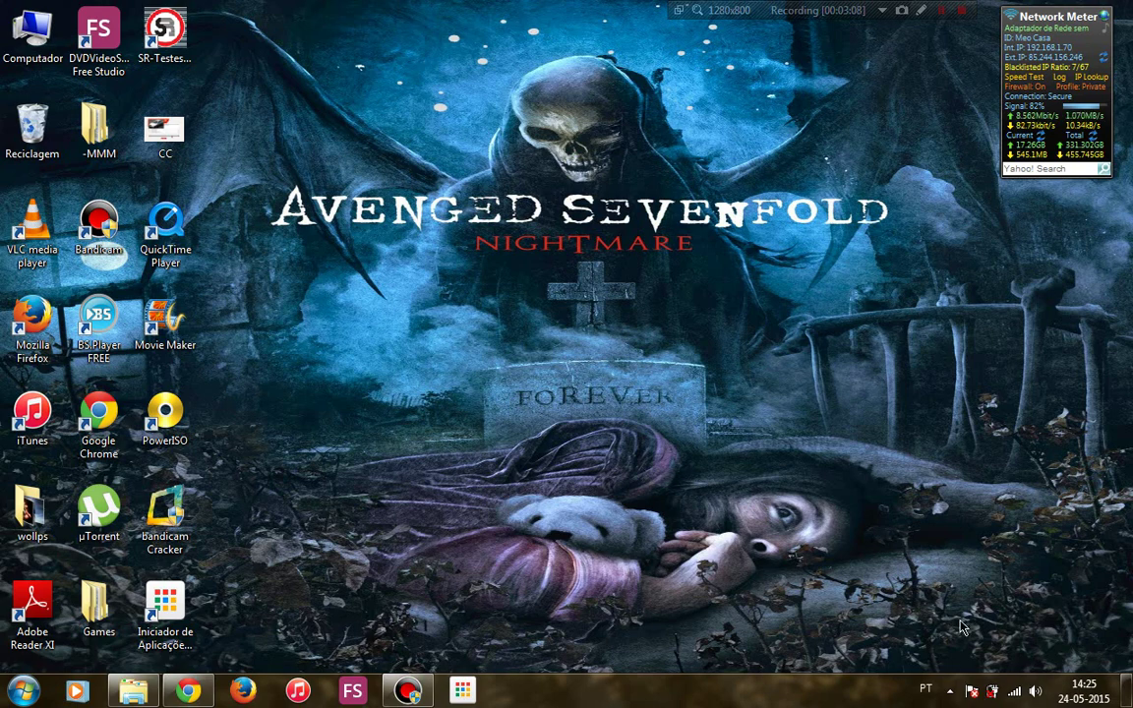
Restore the WinRAR archive-creation window from the hidden notification icons and move it nearer the middle of the desktop.
{"action": "left_click", "coordinate": [950, 691]}
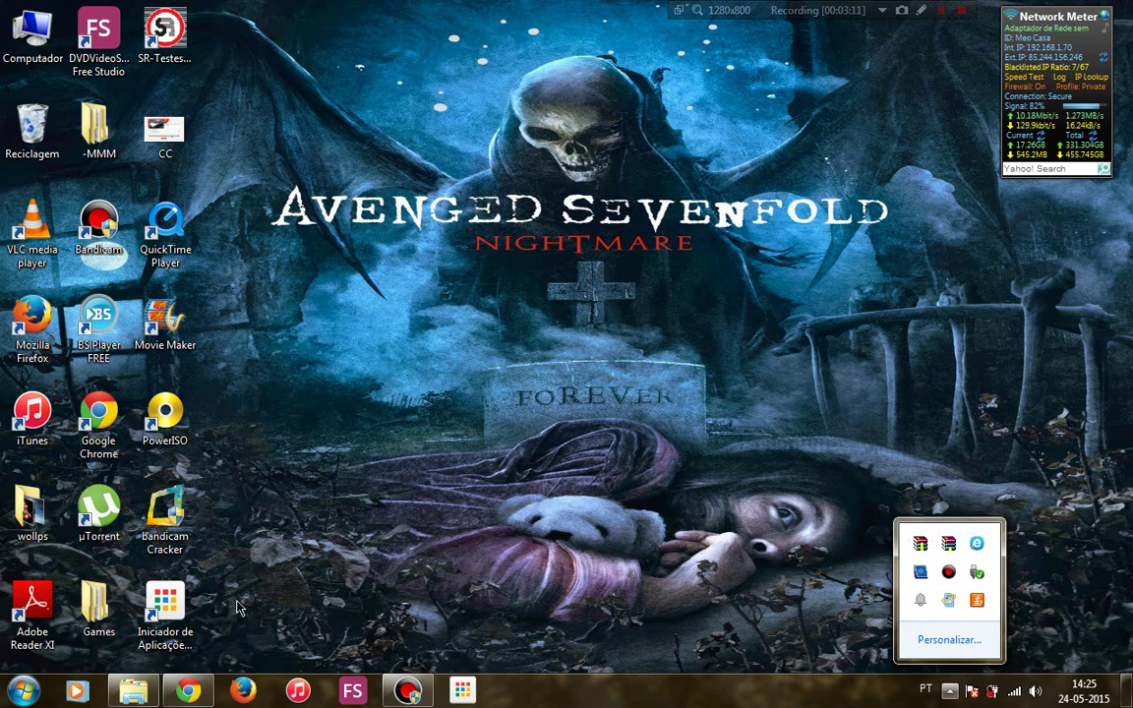
{"action": "left_click", "coordinate": [349, 533]}
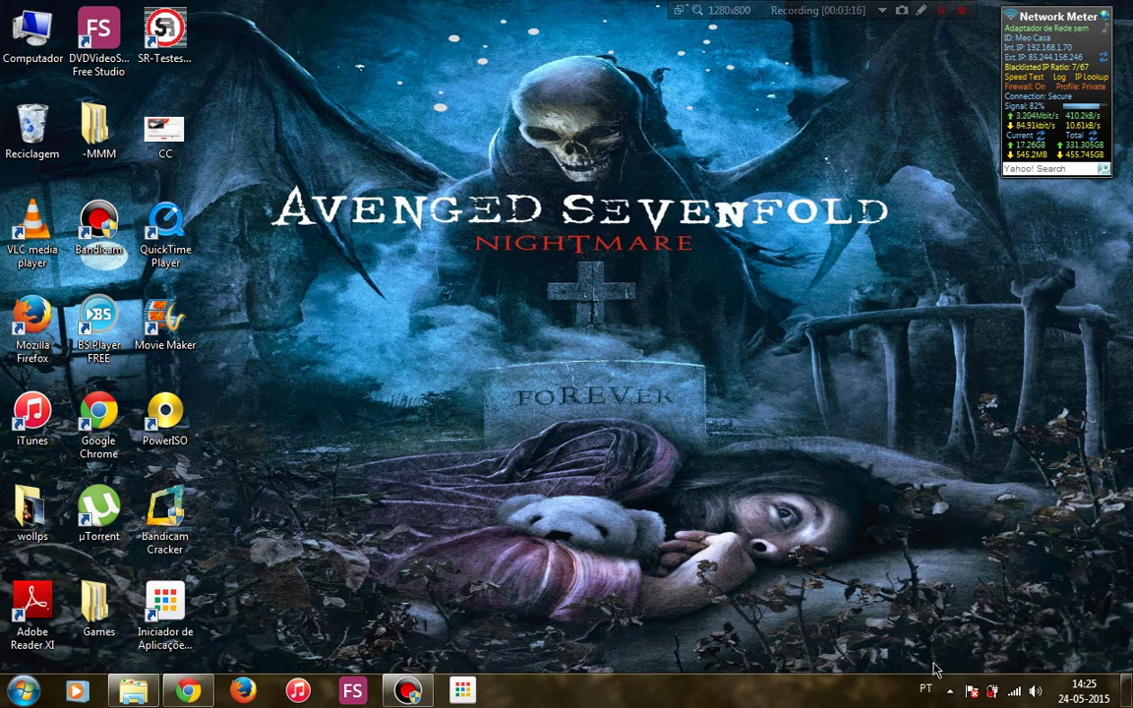
{"action": "left_click", "coordinate": [950, 692]}
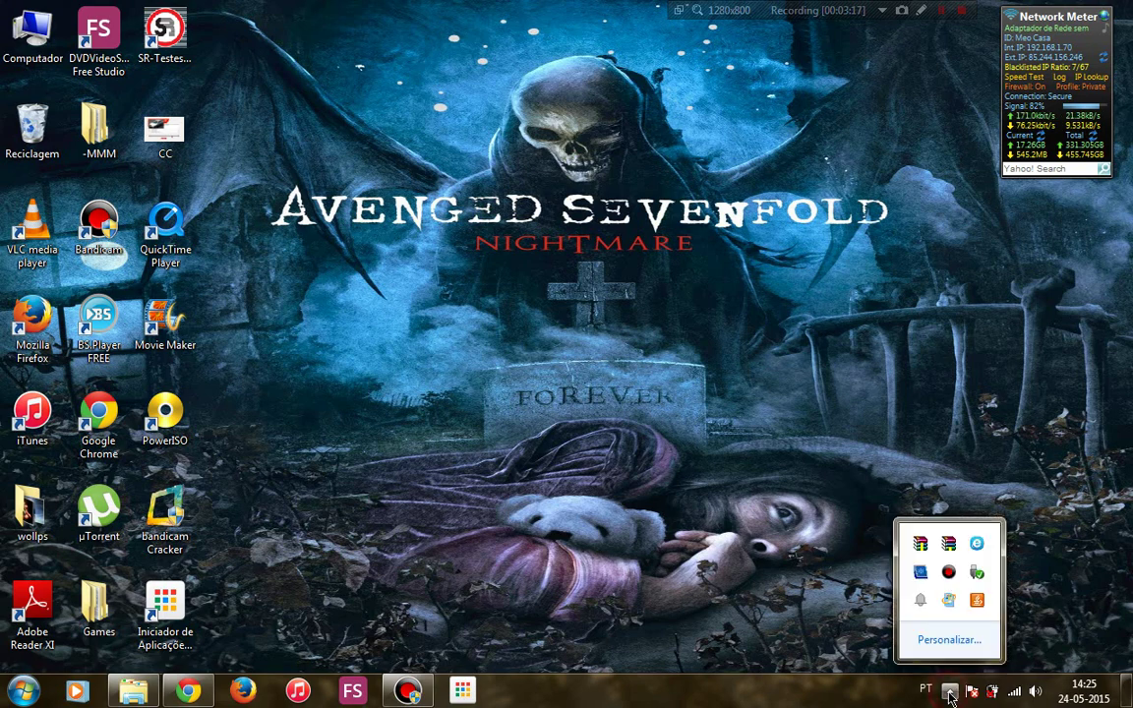
{"action": "left_click", "coordinate": [920, 543]}
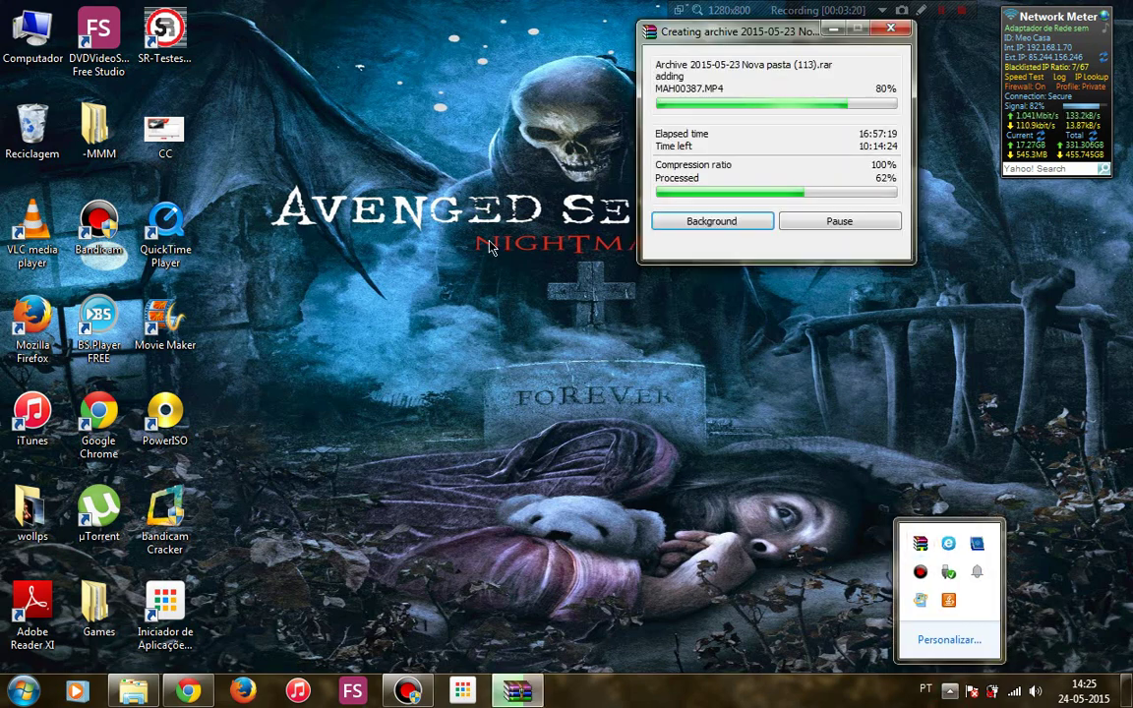
{"action": "left_click_drag", "start_coordinate": [755, 37], "coordinate": [575, 112]}
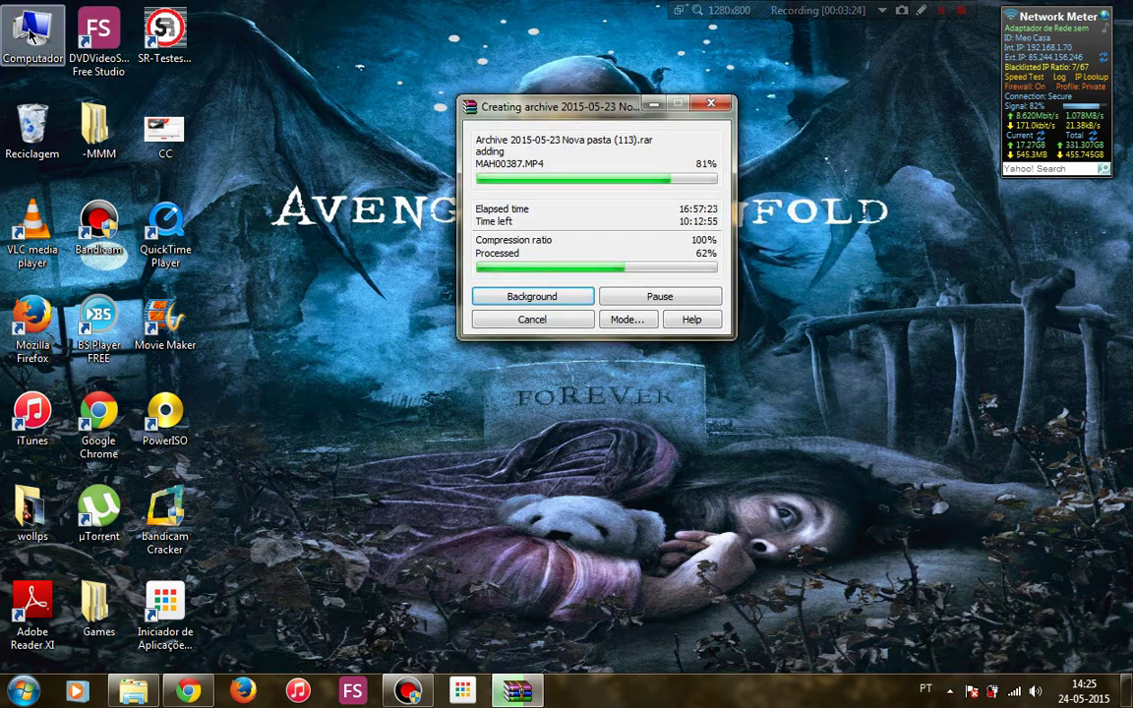
Close the Jogos window and open Computador to list the drives.
{"action": "left_click", "coordinate": [122, 696]}
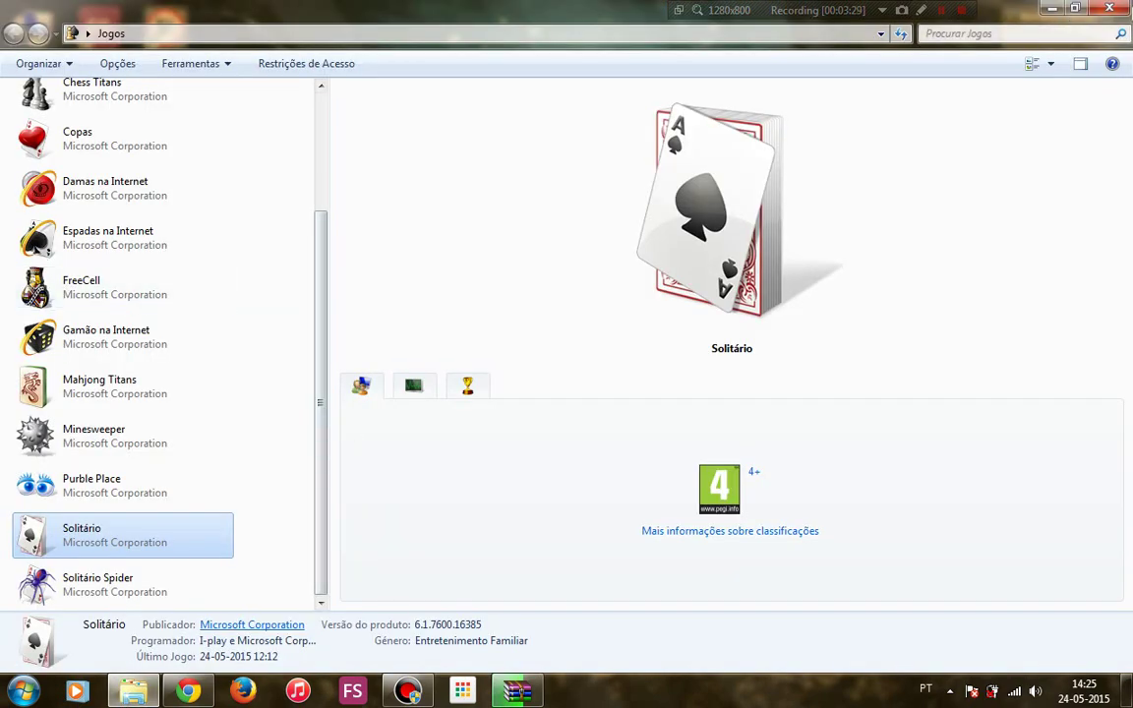
{"action": "left_click", "coordinate": [1107, 11]}
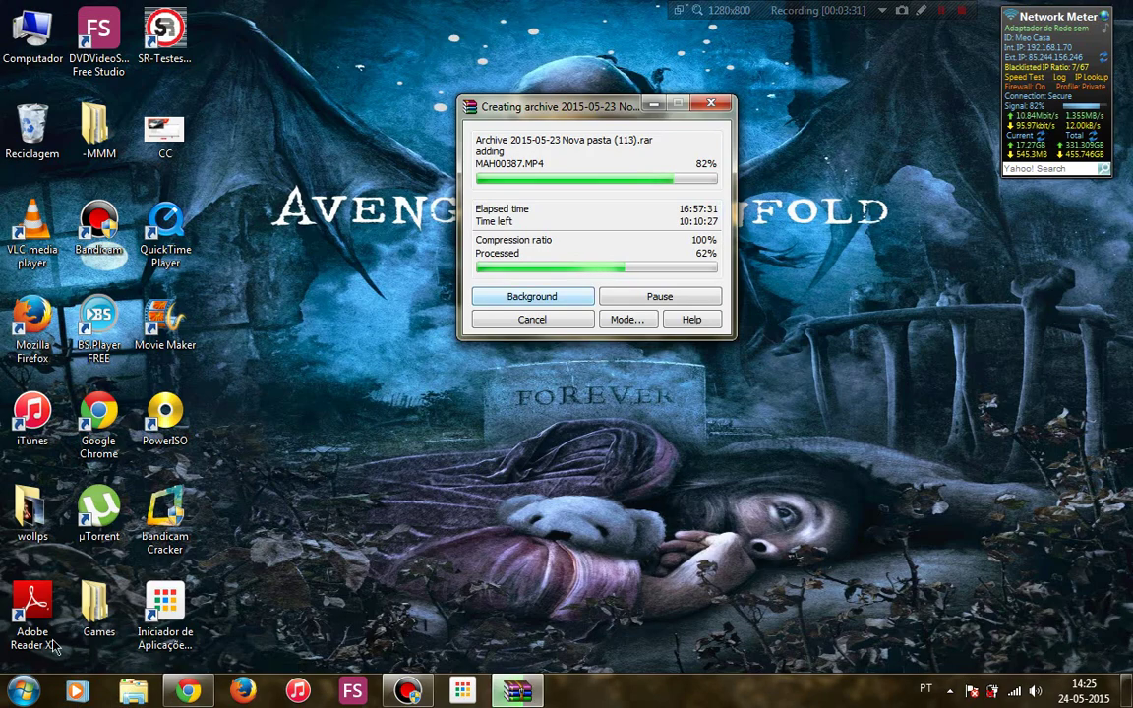
{"action": "left_click", "coordinate": [24, 694]}
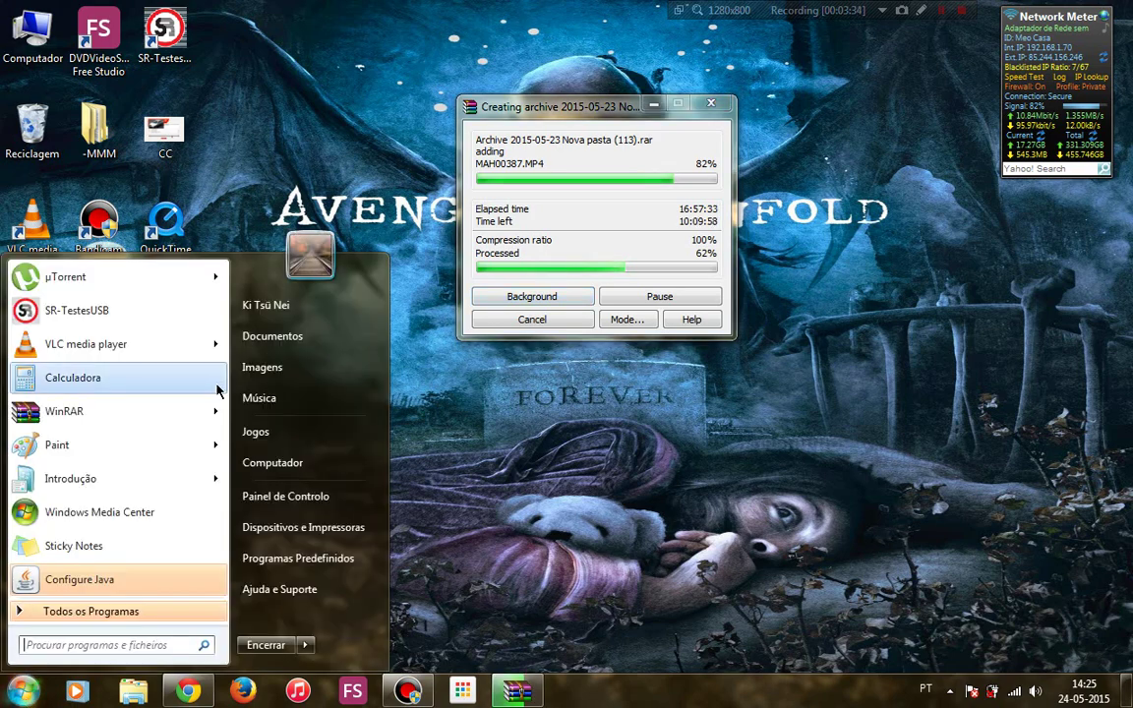
{"action": "left_click", "coordinate": [273, 458]}
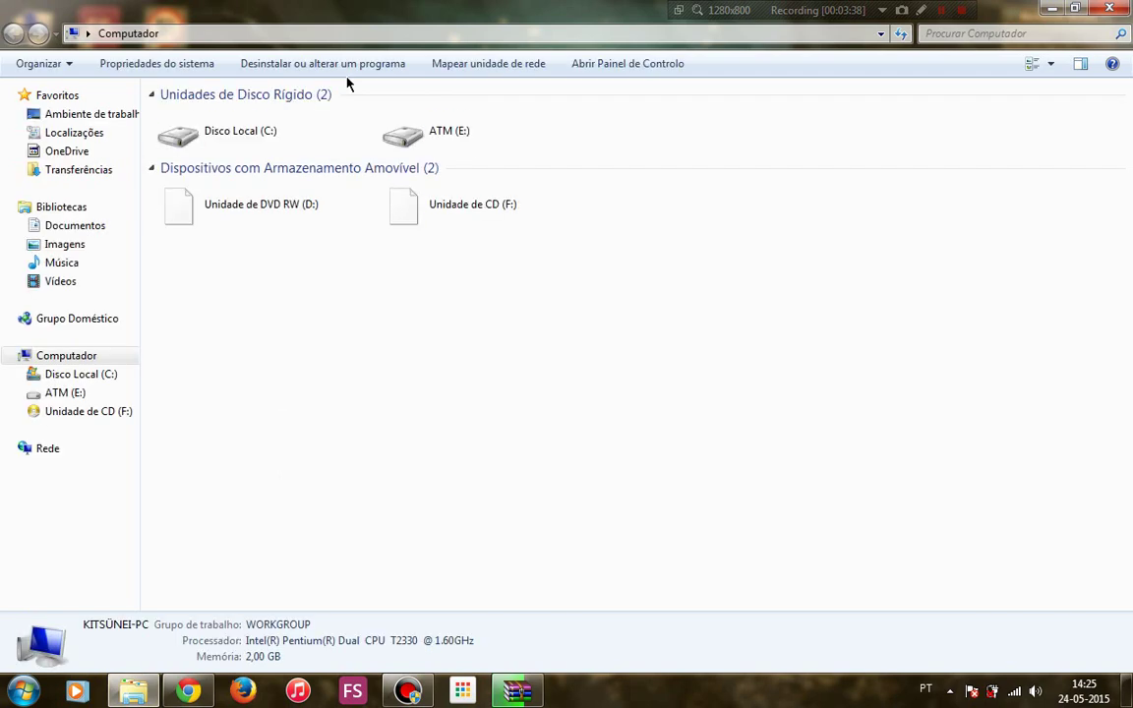
On drive ATM (E:), open the main music folder and go through Animes to the Death note folder.
{"action": "double_click", "coordinate": [459, 119]}
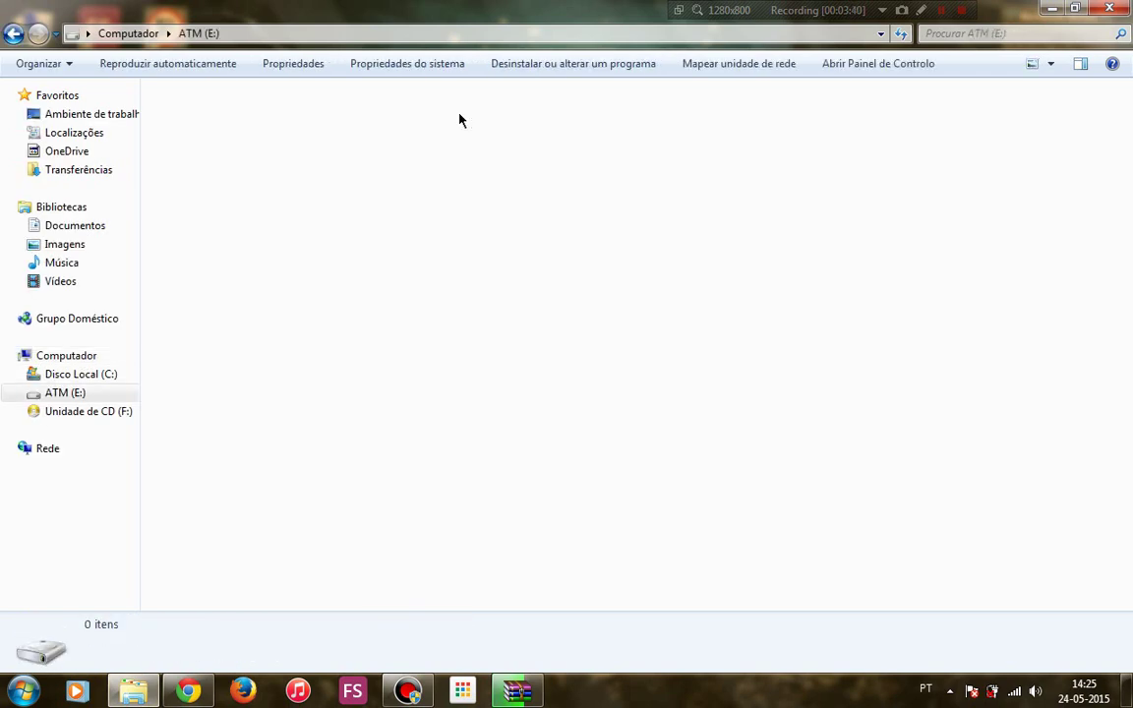
{"action": "double_click", "coordinate": [173, 133]}
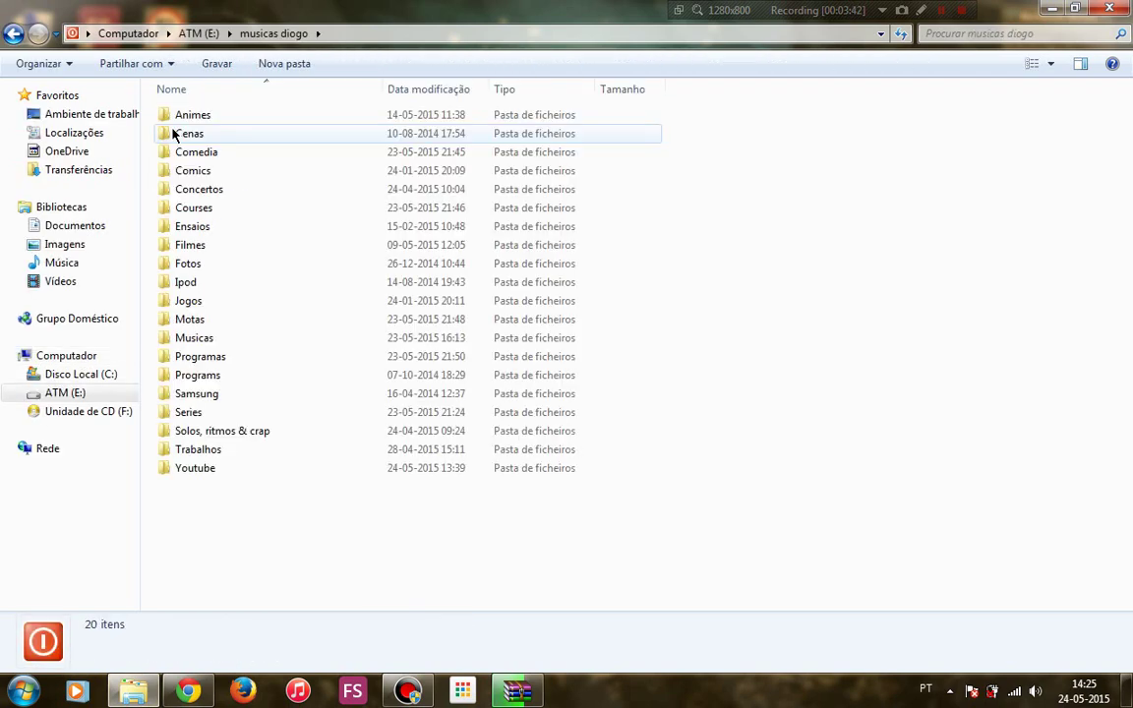
{"action": "left_click", "coordinate": [198, 116]}
{"action": "double_click", "coordinate": [200, 118]}
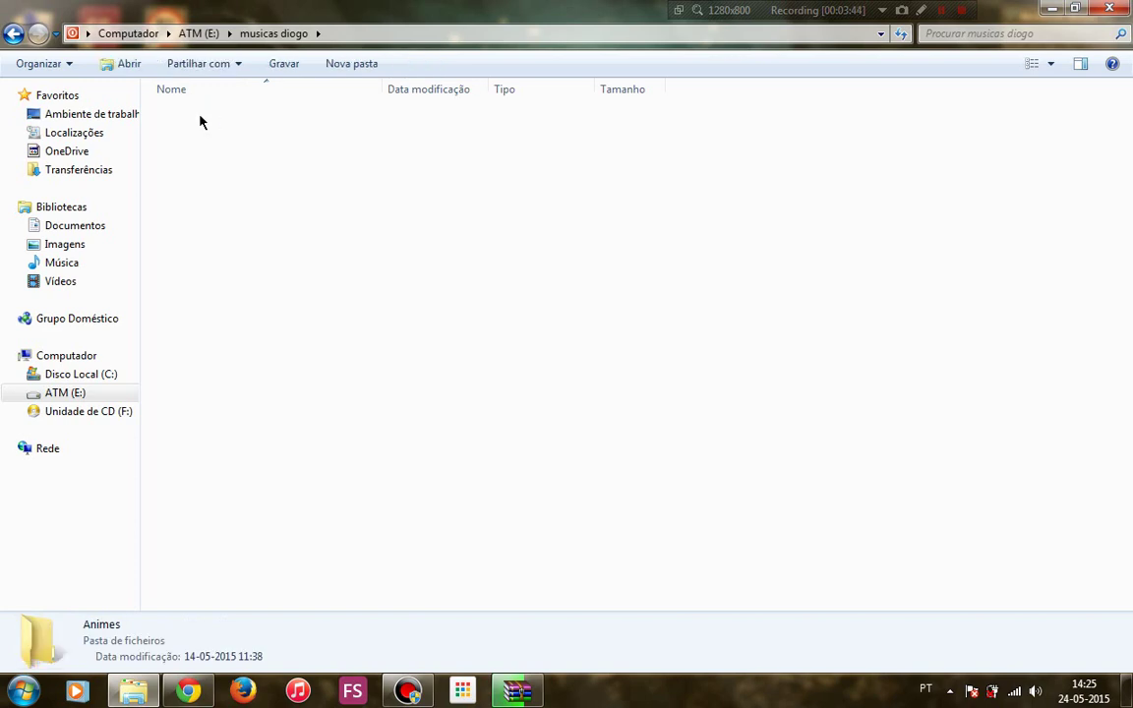
{"action": "double_click", "coordinate": [185, 150]}
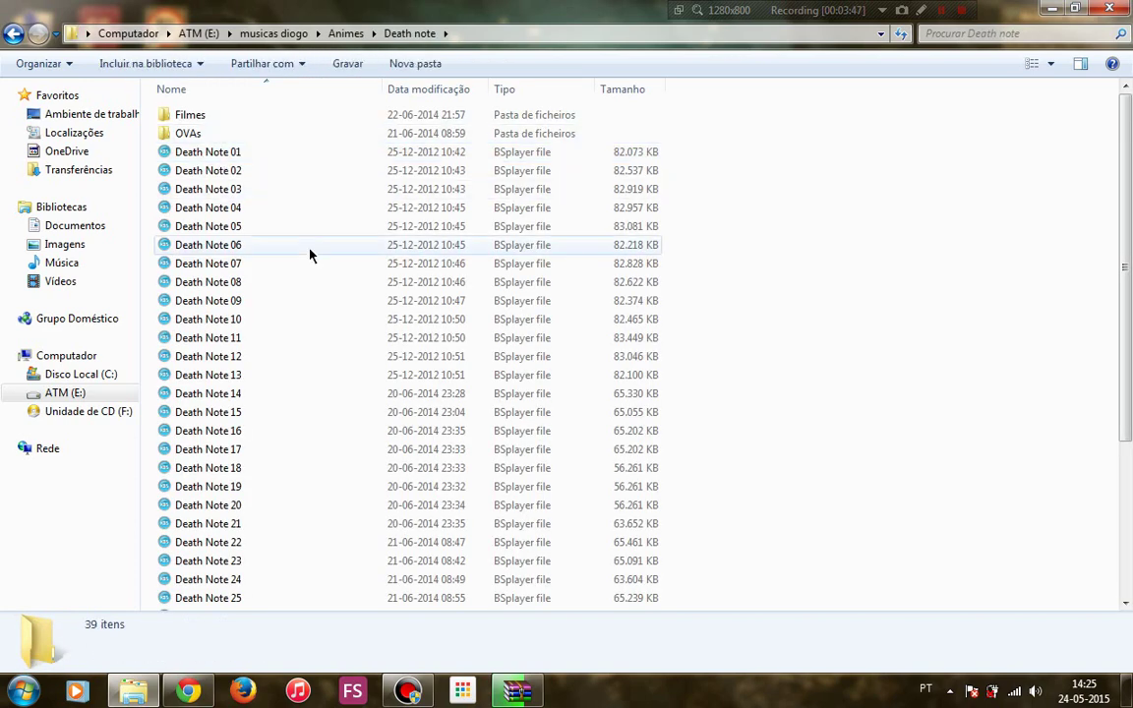
Go through the Death Note episode files from the first to the last, Death Note 37.
{"action": "key", "text": "Down"}
{"action": "key", "text": "Down"}
{"action": "key", "text": "Down"}
{"action": "key", "text": "Down"}
{"action": "key", "text": "Down"}
{"action": "key", "text": "Down"}
{"action": "key", "text": "Down"}
{"action": "key", "text": "Down"}
{"action": "key", "text": "Down"}
{"action": "key", "text": "Down"}
{"action": "key", "text": "Down"}
{"action": "key", "text": "Down"}
{"action": "key", "text": "Down"}
{"action": "key", "text": "Down"}
{"action": "key", "text": "Down"}
{"action": "key", "text": "Down"}
{"action": "key", "text": "Down"}
{"action": "key", "text": "Down"}
{"action": "key", "text": "Down"}
{"action": "key", "text": "Down"}
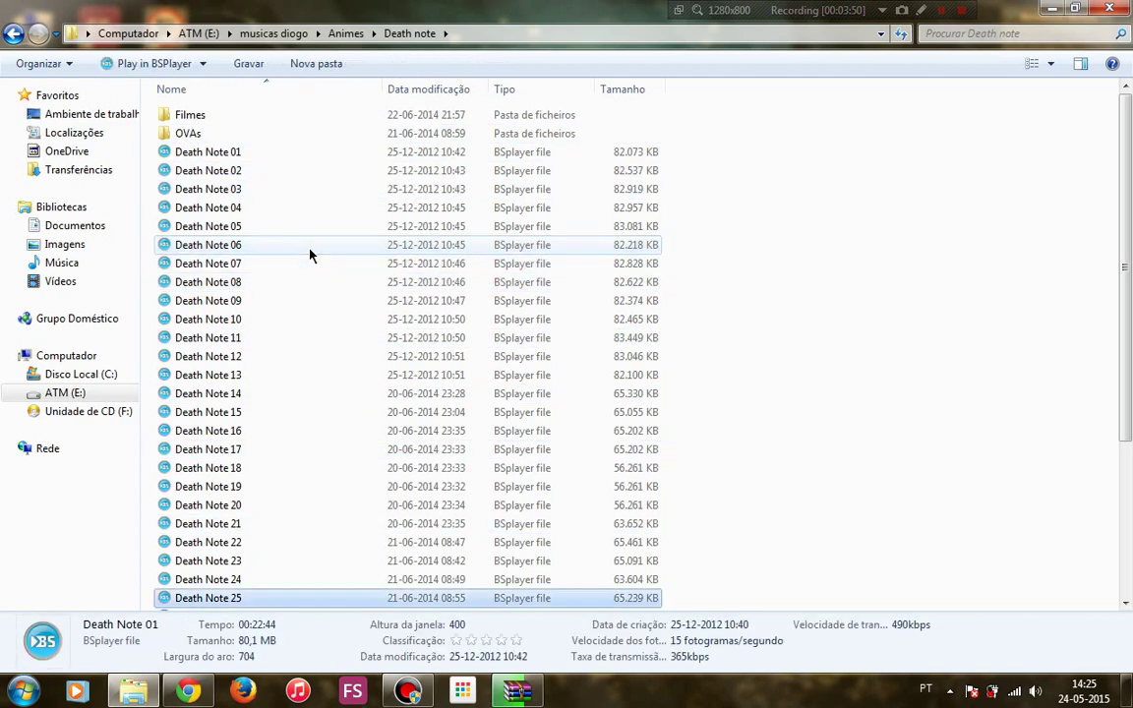
{"action": "key", "text": "Down"}
{"action": "key", "text": "Down"}
{"action": "key", "text": "Down"}
{"action": "key", "text": "Down"}
{"action": "key", "text": "Down"}
{"action": "key", "text": "Down"}
{"action": "key", "text": "Down"}
{"action": "key", "text": "Down"}
{"action": "key", "text": "Down"}
{"action": "key", "text": "Down"}
{"action": "key", "text": "Down"}
{"action": "key", "text": "Down"}
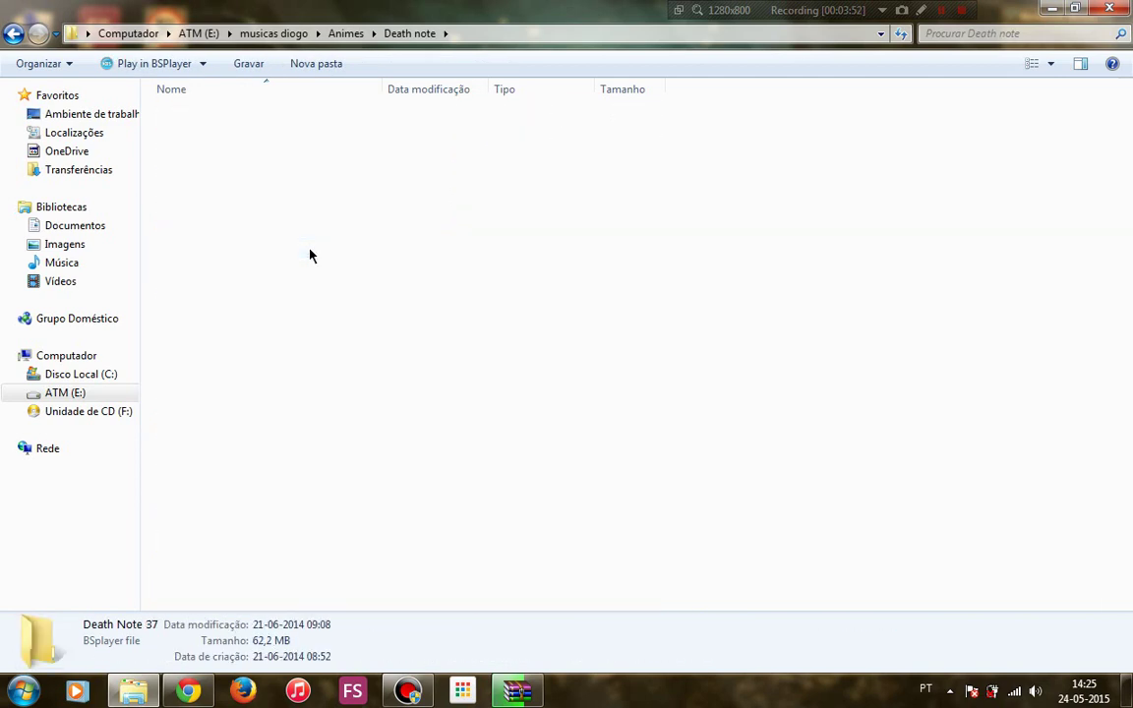
Go back up to the main music folder and open its Cenas folder.
{"action": "key", "text": "BackSpace"}
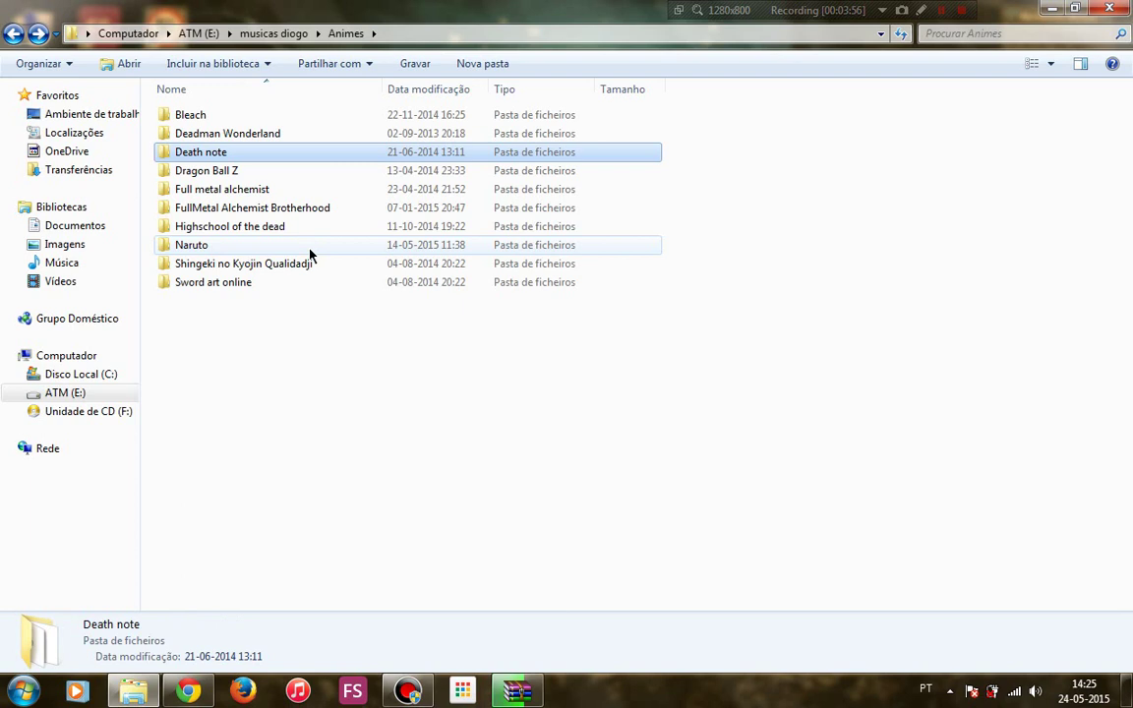
{"action": "key", "text": "BackSpace"}
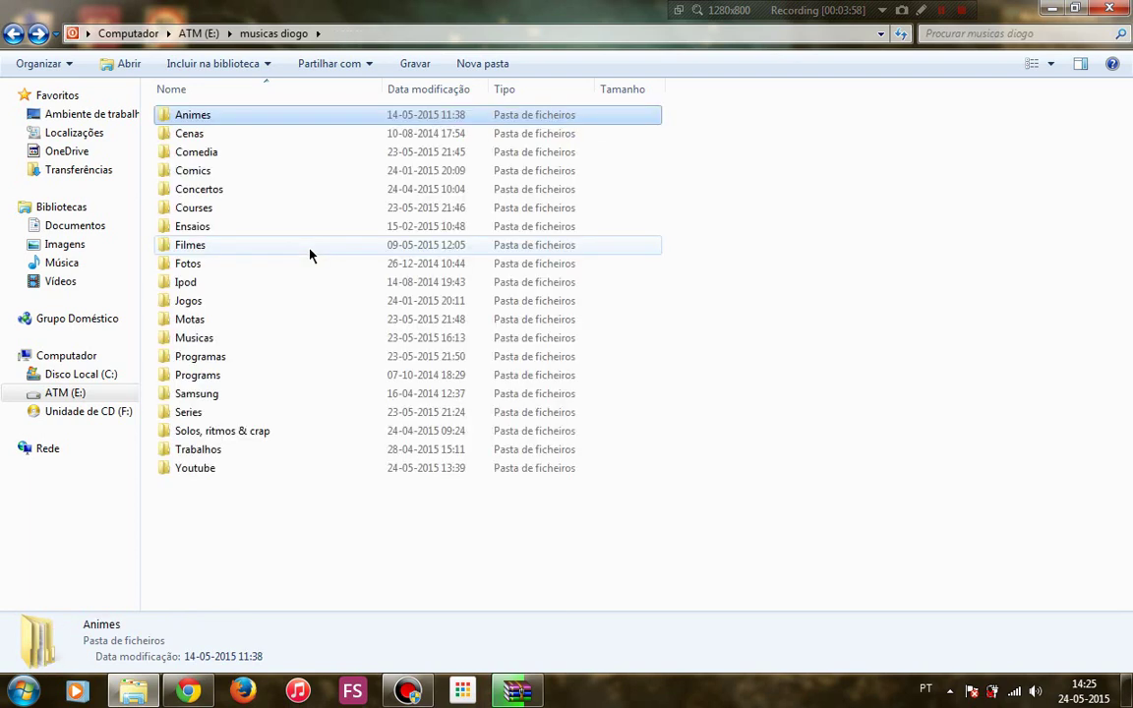
{"action": "key", "text": "Down"}
{"action": "key", "text": "Return"}
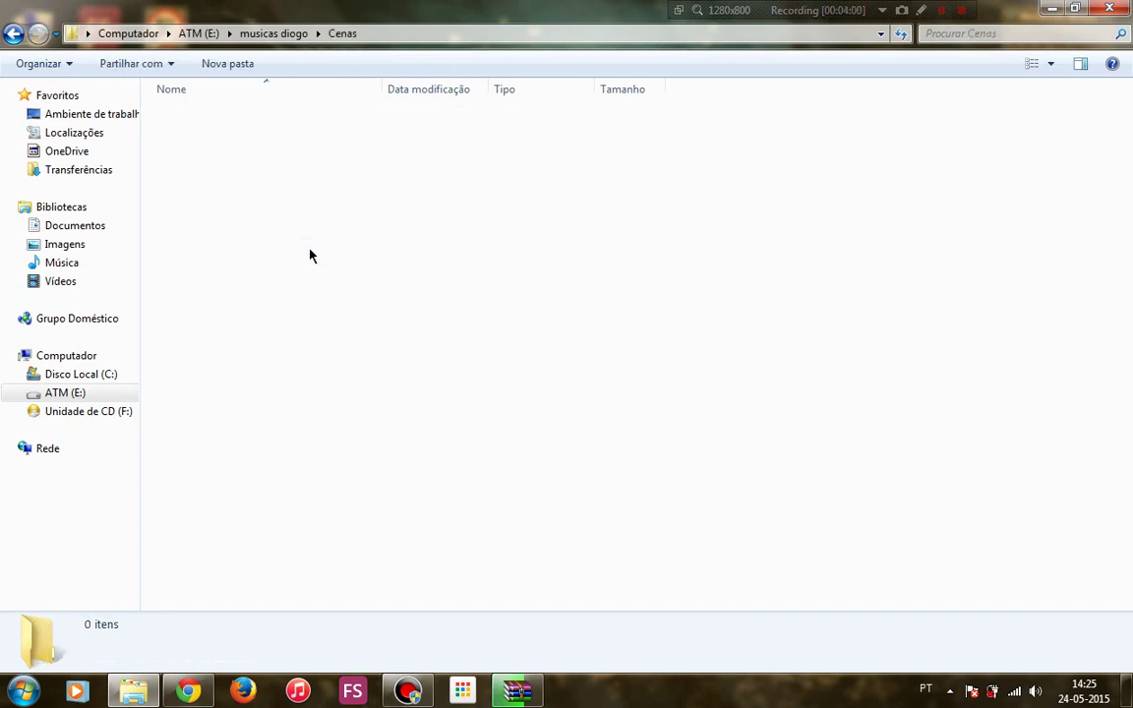
Open Nova pasta (115) and, inside it, Nova pasta (114).
{"action": "left_click_drag", "start_coordinate": [1127, 117], "coordinate": [1104, 326]}
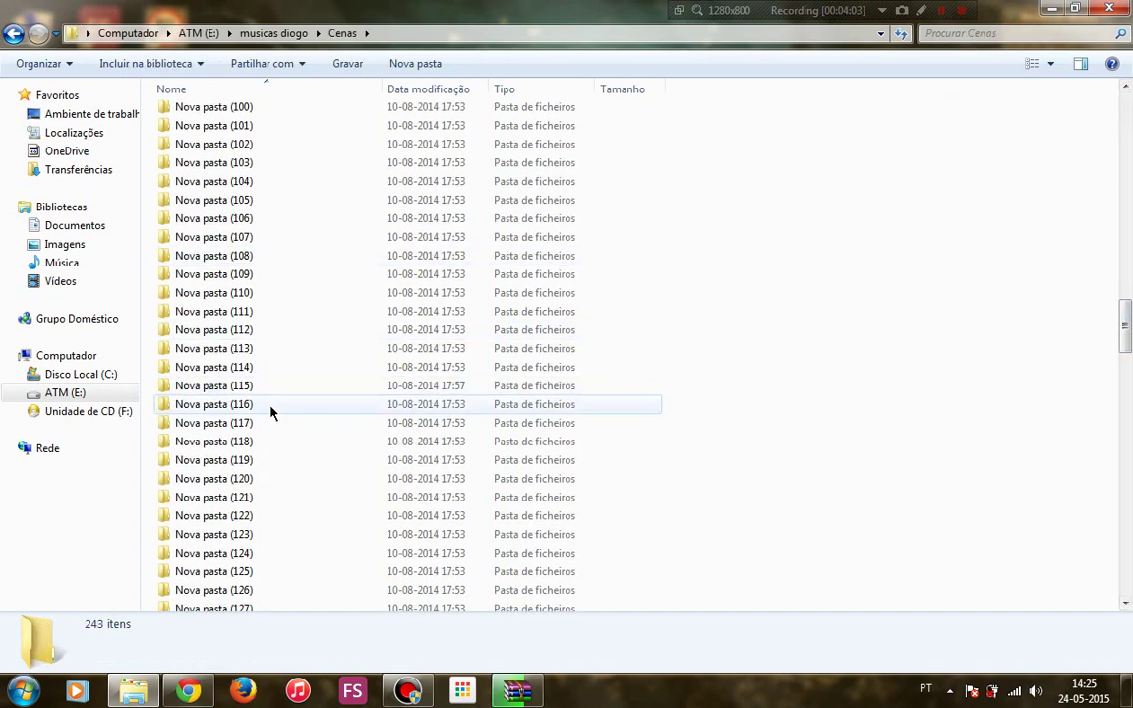
{"action": "double_click", "coordinate": [292, 393]}
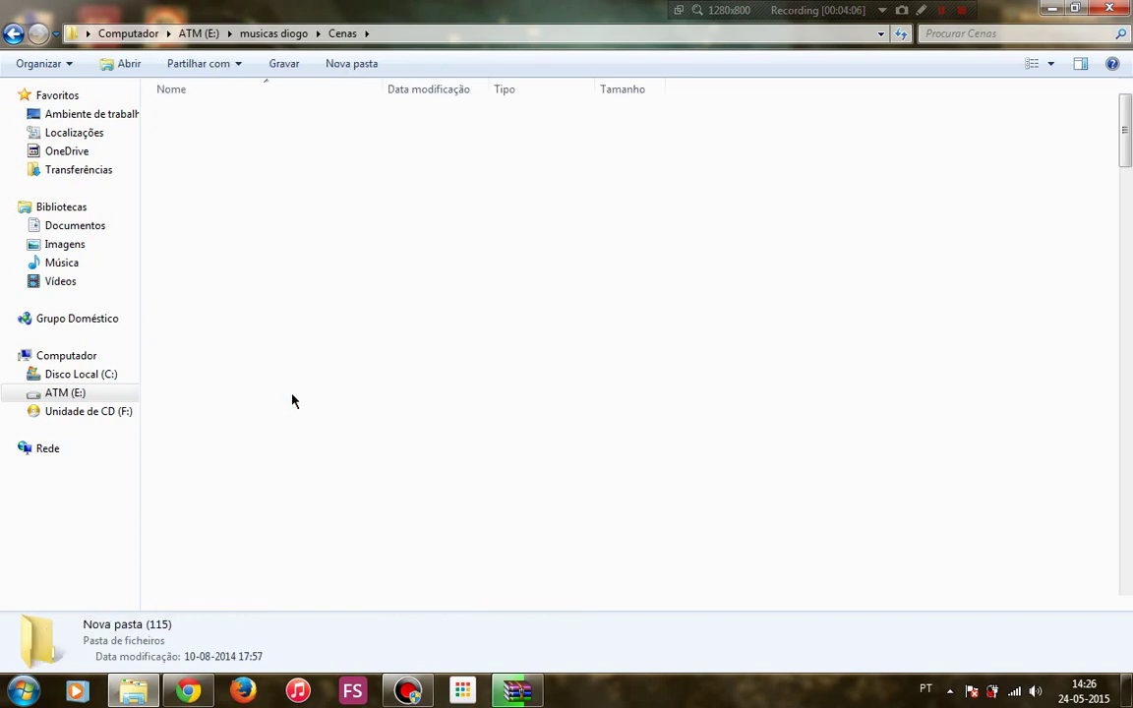
{"action": "left_click_drag", "start_coordinate": [1129, 103], "coordinate": [1105, 404]}
{"action": "double_click", "coordinate": [271, 405]}
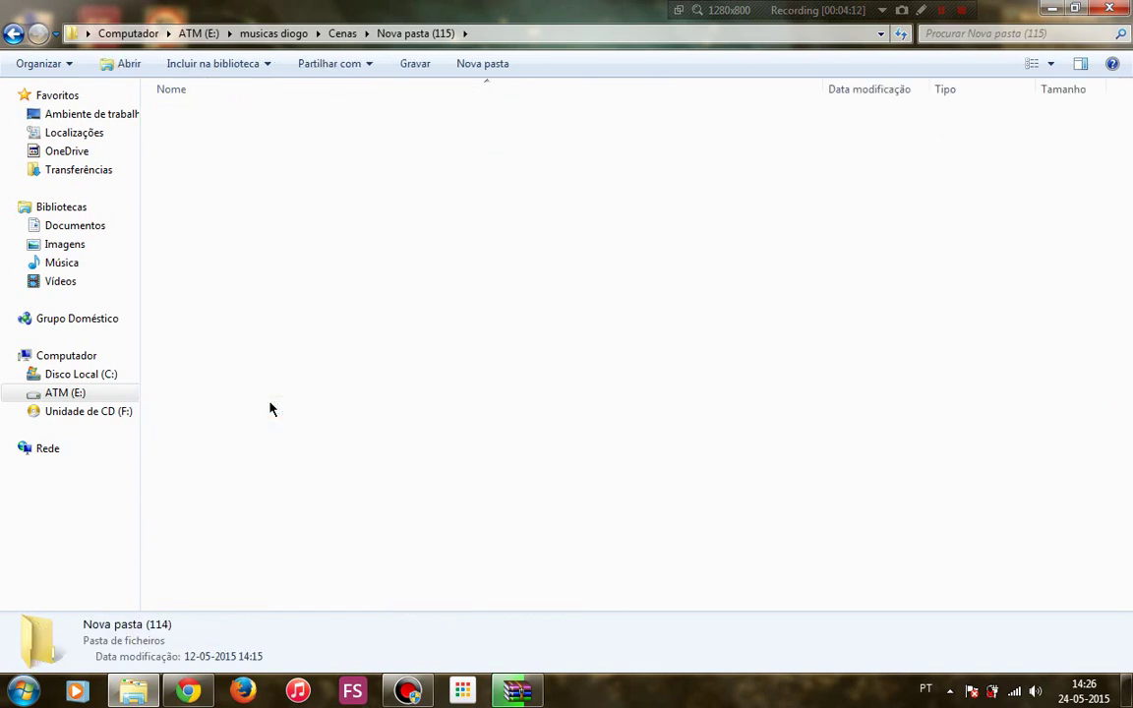
Go through the dated event folders in Nova pasta (114) down to the last 2015-05-10 one, and leave the folder.
{"action": "key", "text": "Down"}
{"action": "key", "text": "Down"}
{"action": "key", "text": "Down"}
{"action": "key", "text": "Down"}
{"action": "key", "text": "Down"}
{"action": "key", "text": "Down"}
{"action": "key", "text": "Down"}
{"action": "key", "text": "Down"}
{"action": "key", "text": "Down"}
{"action": "key", "text": "Down"}
{"action": "key", "text": "Down"}
{"action": "key", "text": "Down"}
{"action": "key", "text": "Down"}
{"action": "key", "text": "Down"}
{"action": "key", "text": "Down"}
{"action": "key", "text": "Down"}
{"action": "key", "text": "Down"}
{"action": "key", "text": "Down"}
{"action": "key", "text": "Down"}
{"action": "key", "text": "Down"}
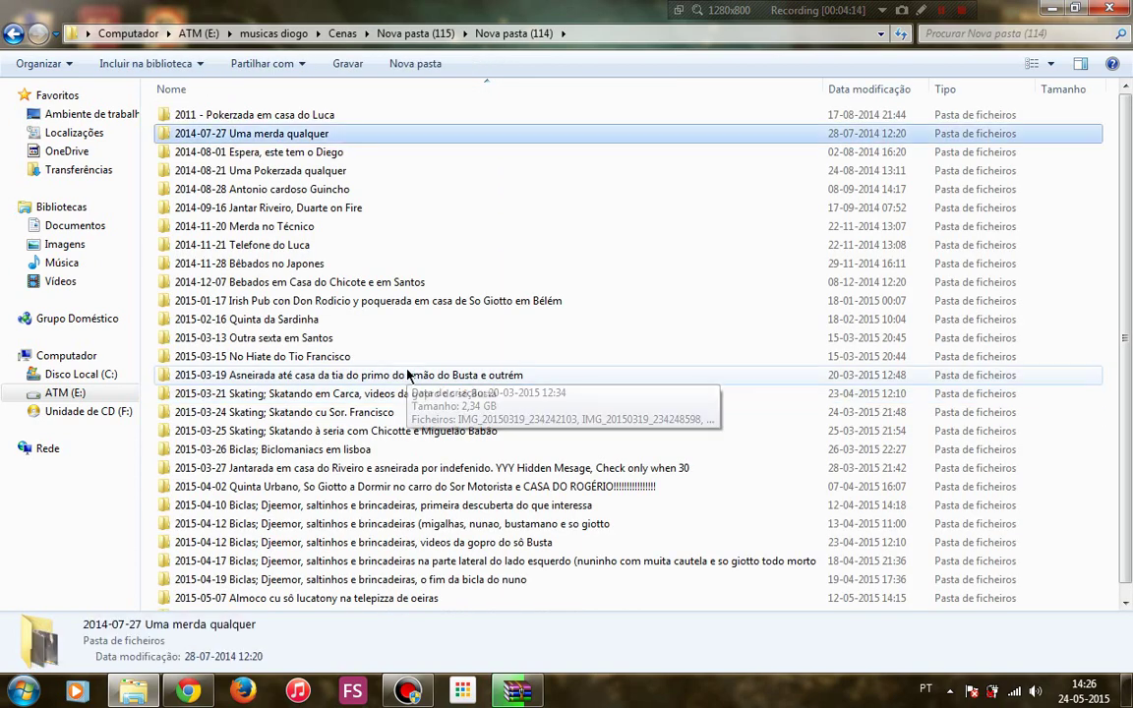
{"action": "key", "text": "Down"}
{"action": "key", "text": "Down"}
{"action": "key", "text": "Down"}
{"action": "key", "text": "Down"}
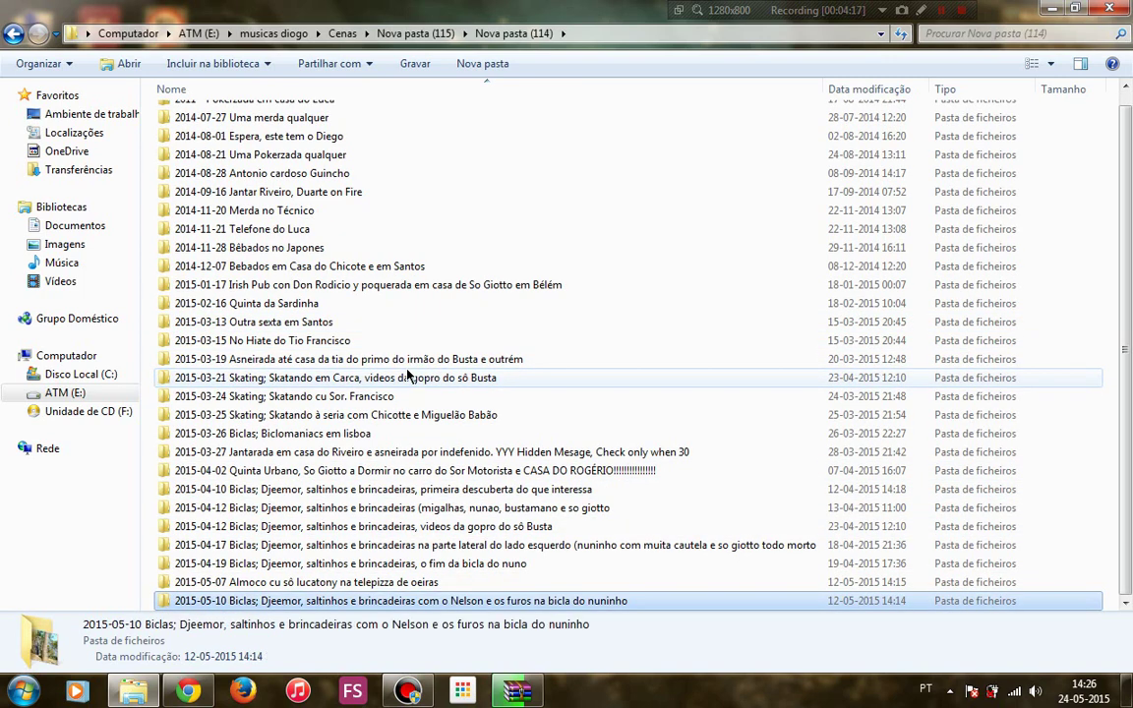
{"action": "key", "text": "BackSpace"}
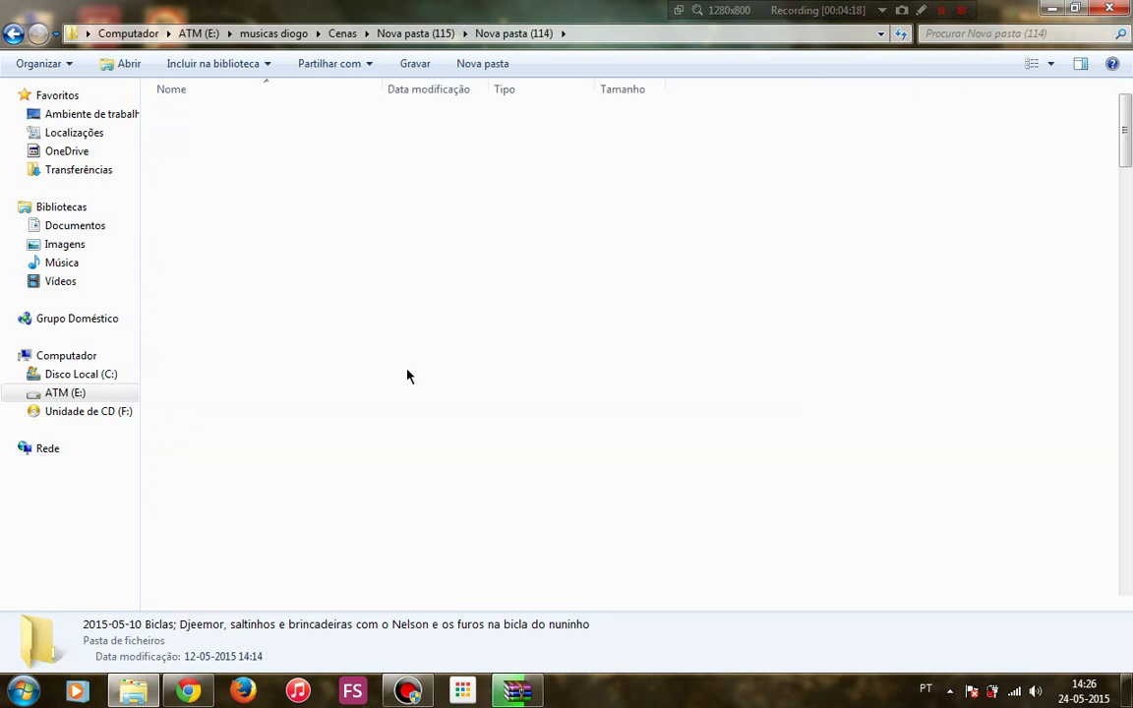
In Nova pasta (113), check the progress of the running 2015-05-23 Nova pasta (113) archive and fit the size column to its contents.
{"action": "key", "text": "Up"}
{"action": "key", "text": "Return"}
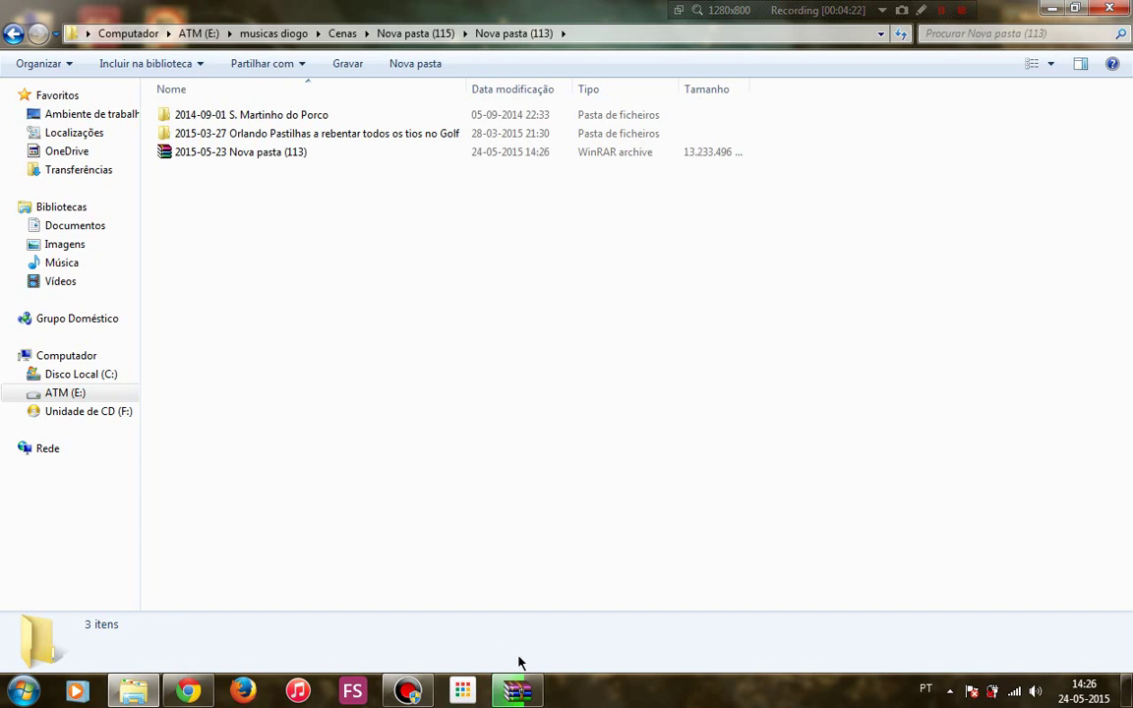
{"action": "left_click", "coordinate": [514, 698]}
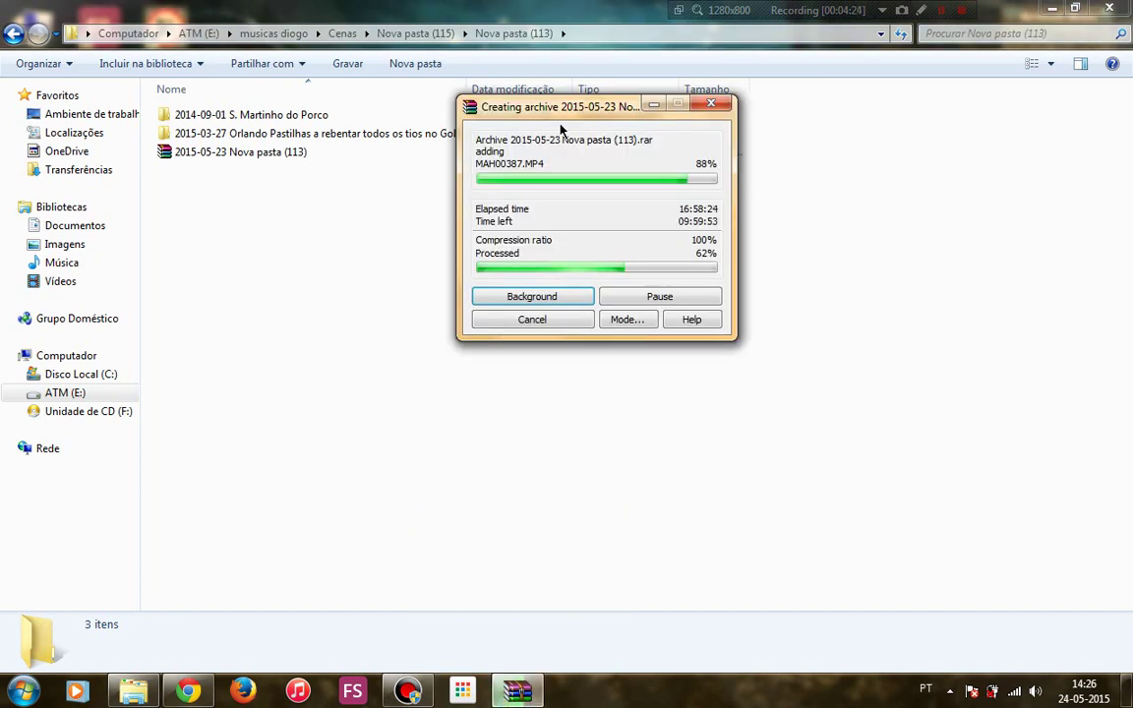
{"action": "left_click_drag", "start_coordinate": [573, 118], "coordinate": [656, 146]}
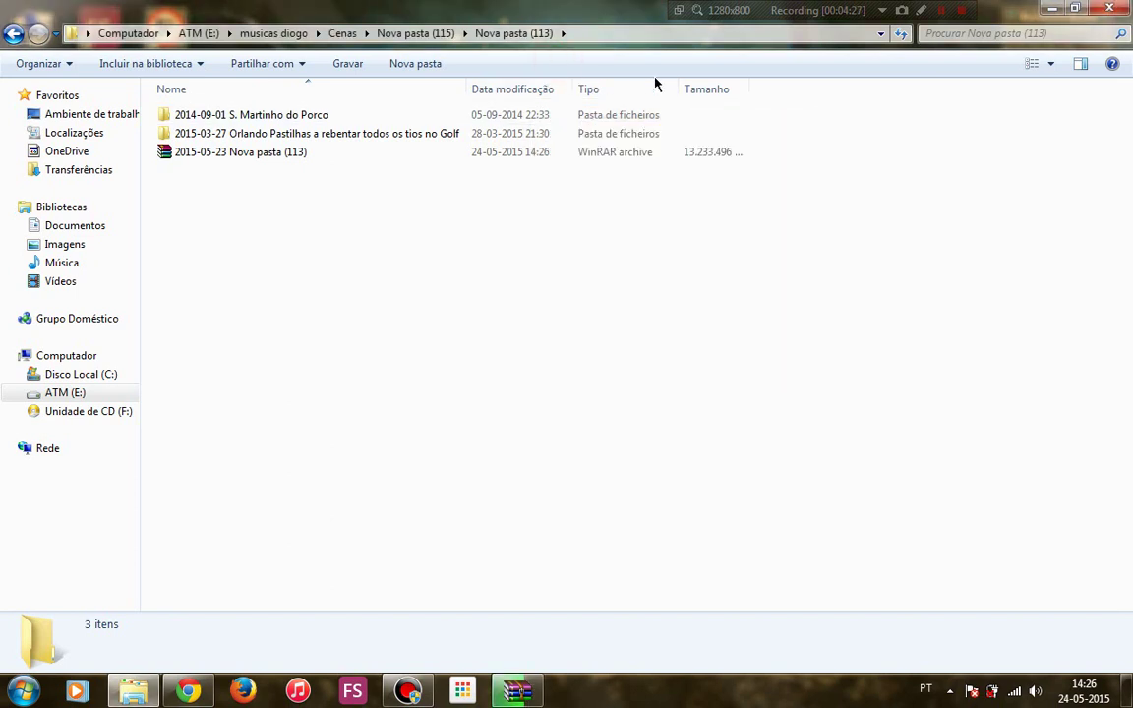
{"action": "double_click", "coordinate": [751, 89]}
Look into Nova pasta (112), Nova pasta (111) and Nova pasta (110) in turn.
{"action": "key", "text": "BackSpace"}
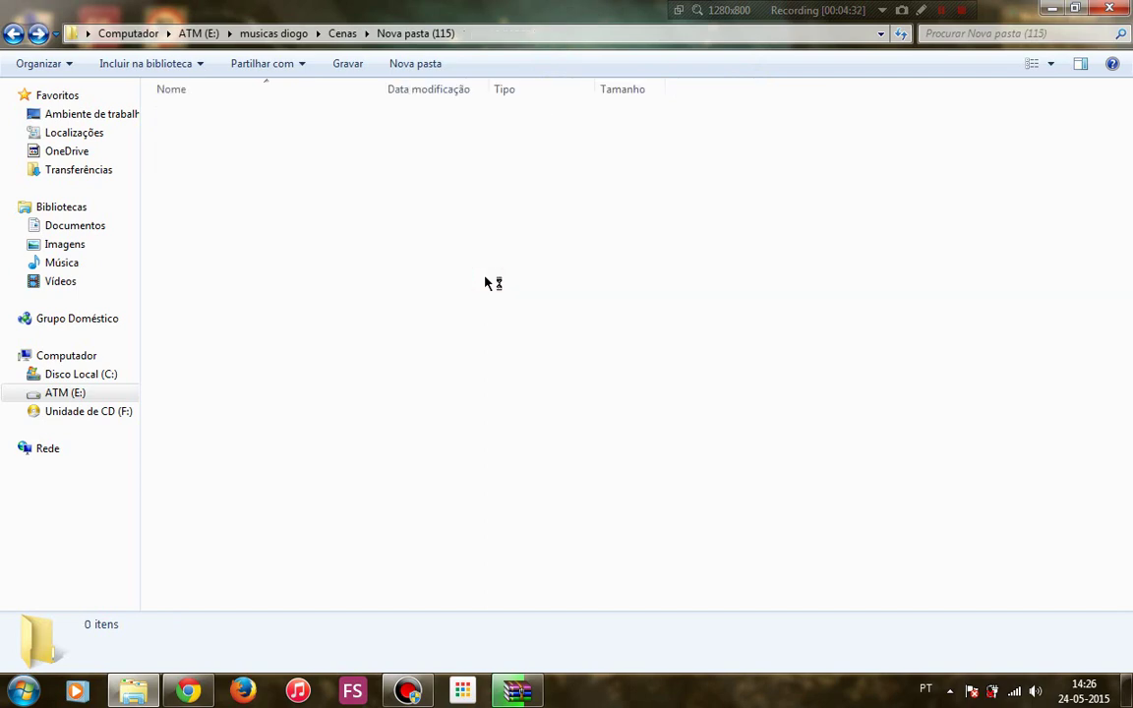
{"action": "key", "text": "Up"}
{"action": "key", "text": "Return"}
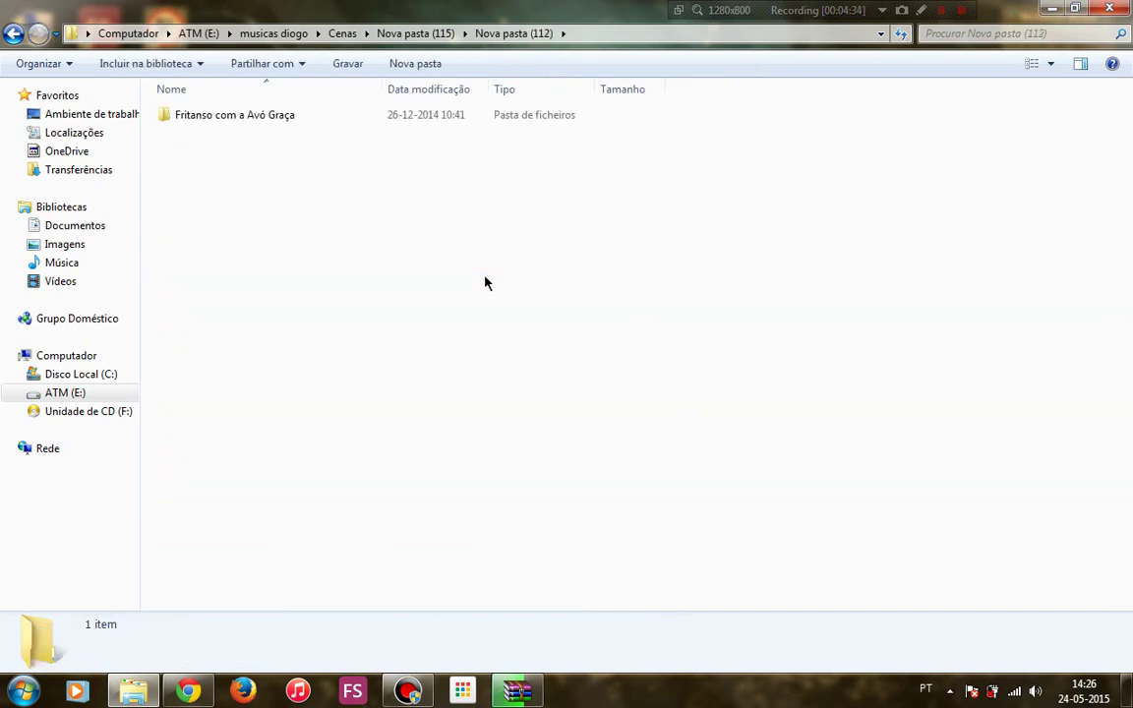
{"action": "key", "text": "BackSpace"}
{"action": "key", "text": "Up"}
{"action": "key", "text": "Return"}
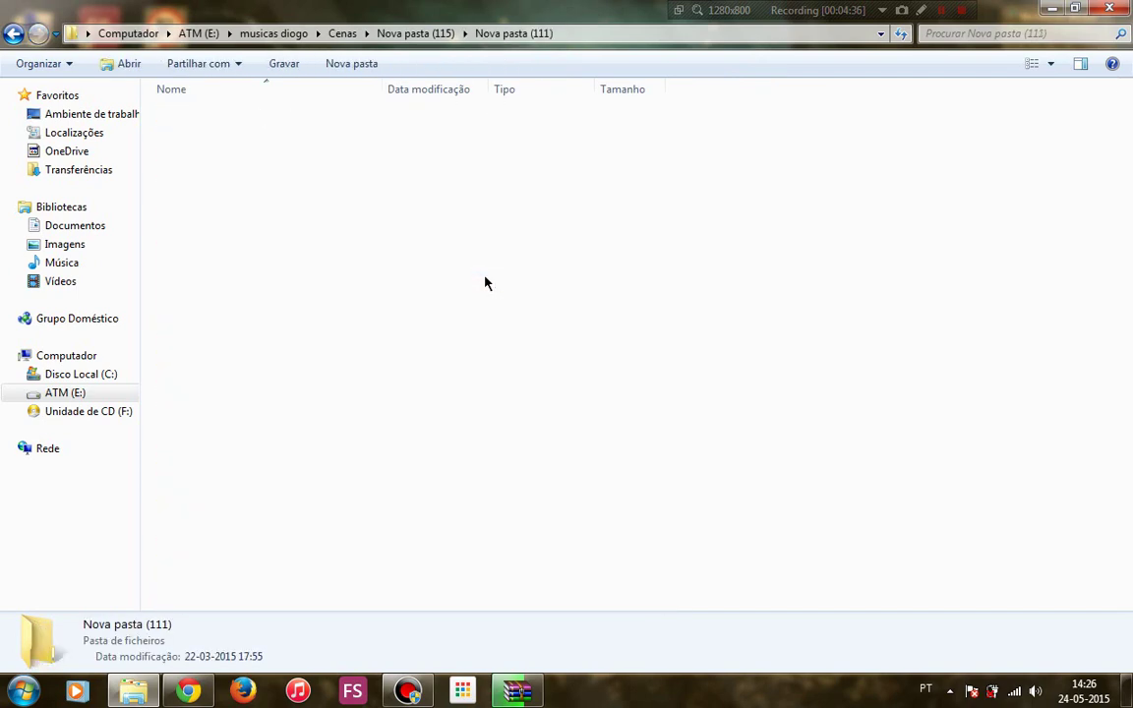
{"action": "key", "text": "BackSpace"}
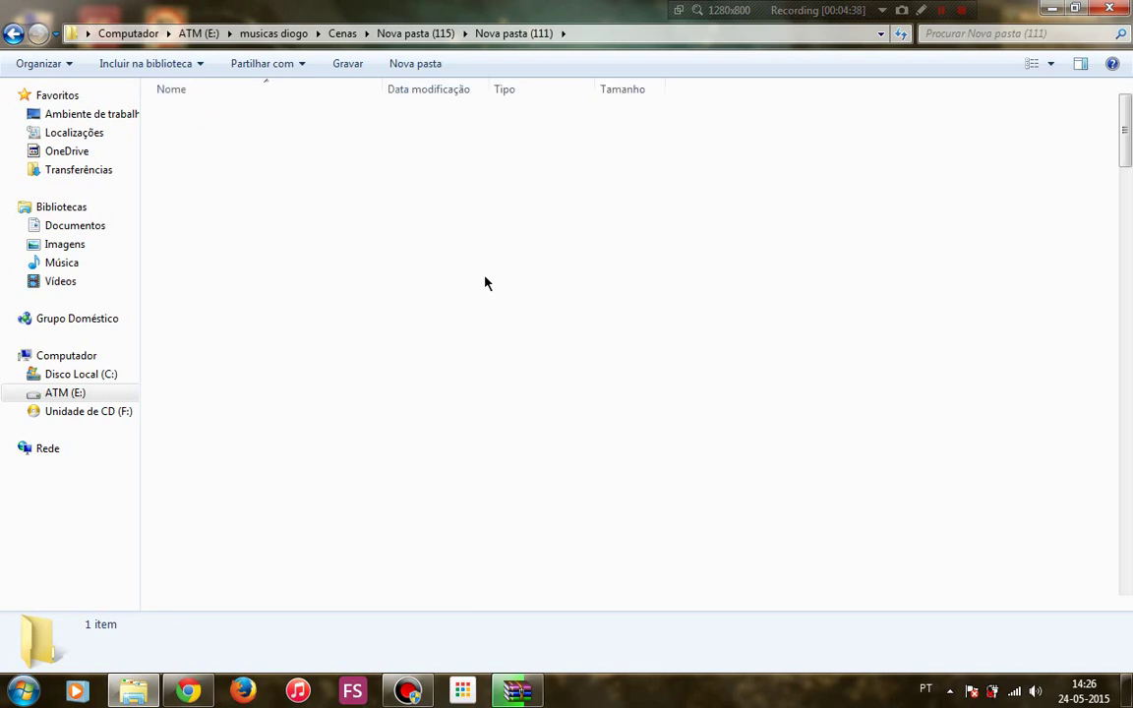
{"action": "key", "text": "Up"}
{"action": "key", "text": "Return"}
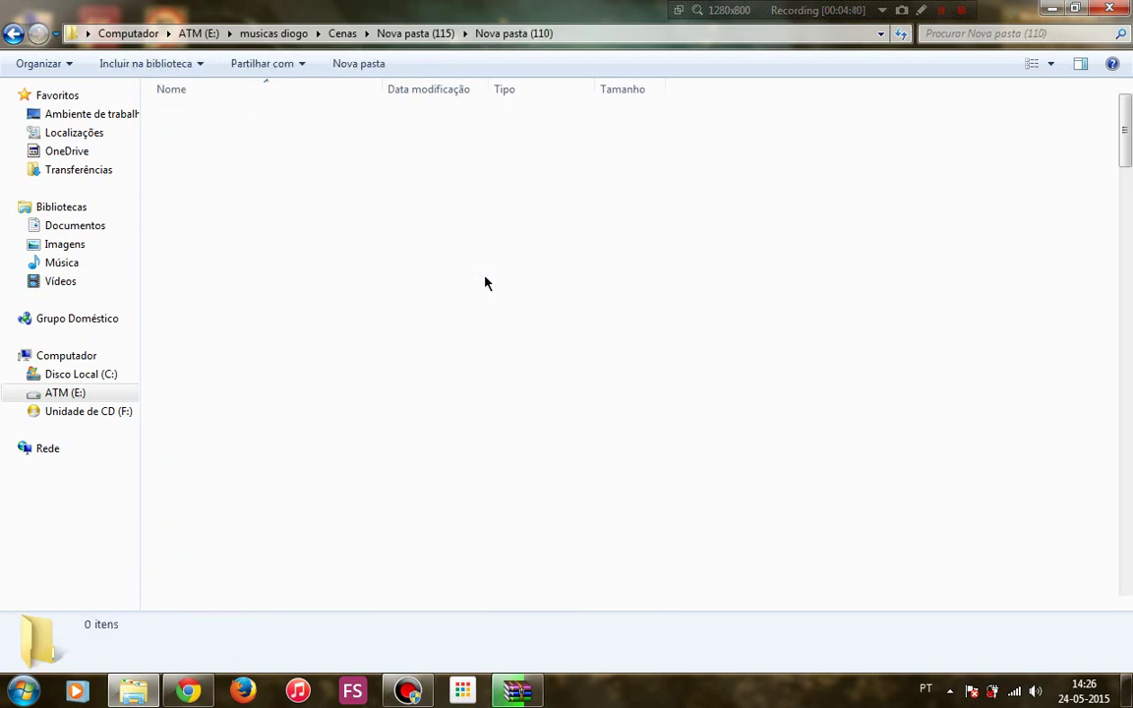
Go back up to the main music folder and open its Comedia folder.
{"action": "key", "text": "BackSpace"}
{"action": "key", "text": "BackSpace"}
{"action": "key", "text": "BackSpace"}
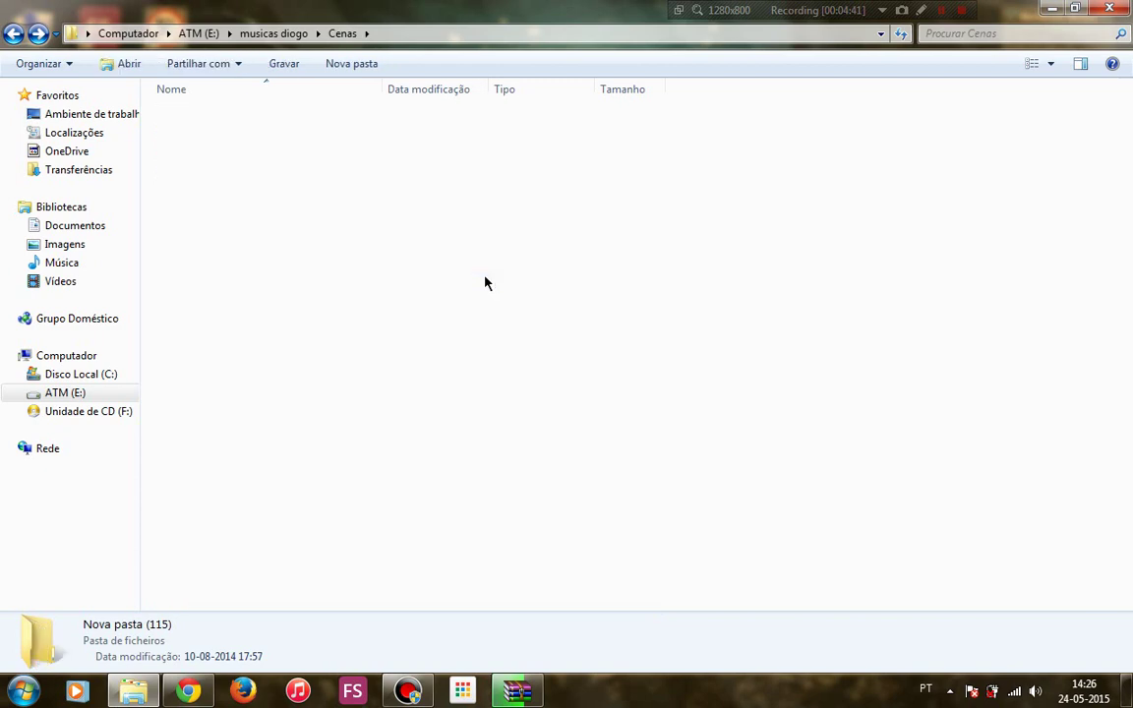
{"action": "key", "text": "Down"}
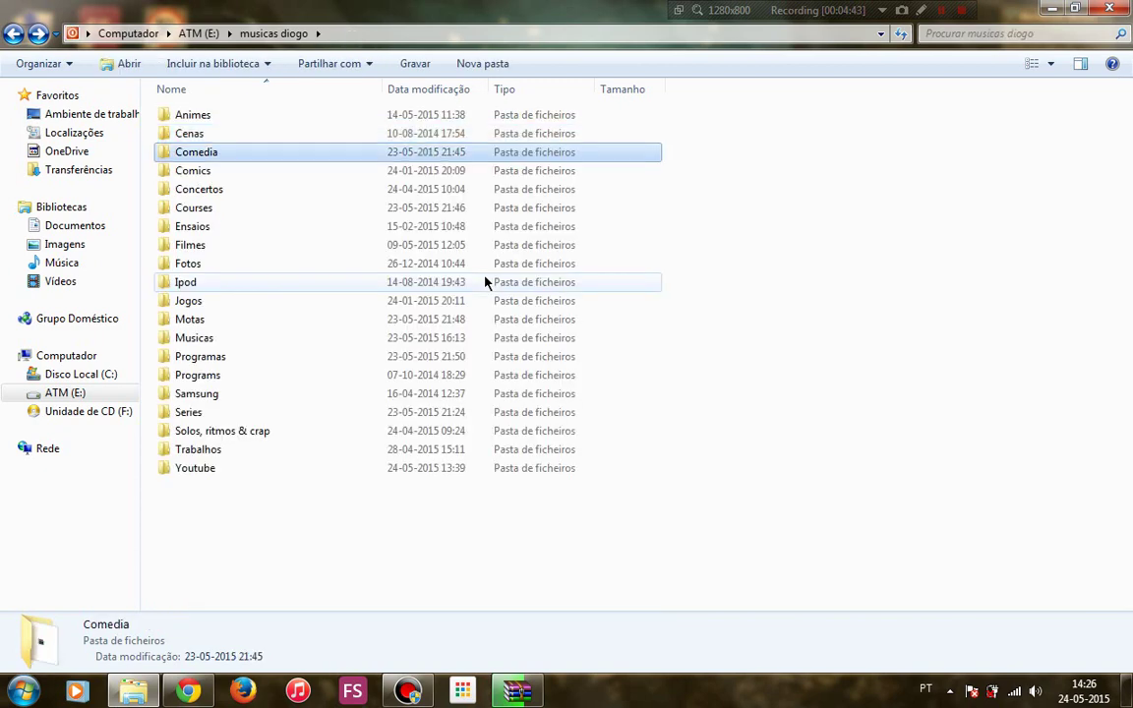
{"action": "key", "text": "Return"}
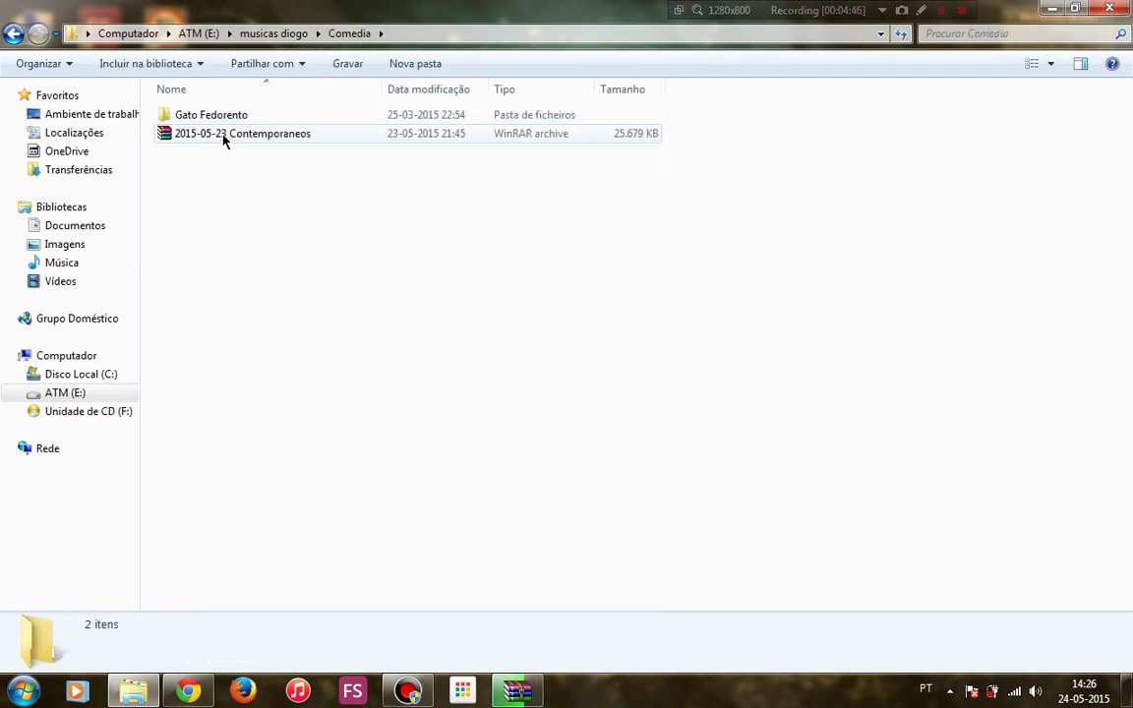
Check the progress of the background 2015-05-23 Motas archive, minimize it, and select the 2015-05-23 Contemporaneos archive.
{"action": "left_click", "coordinate": [950, 690]}
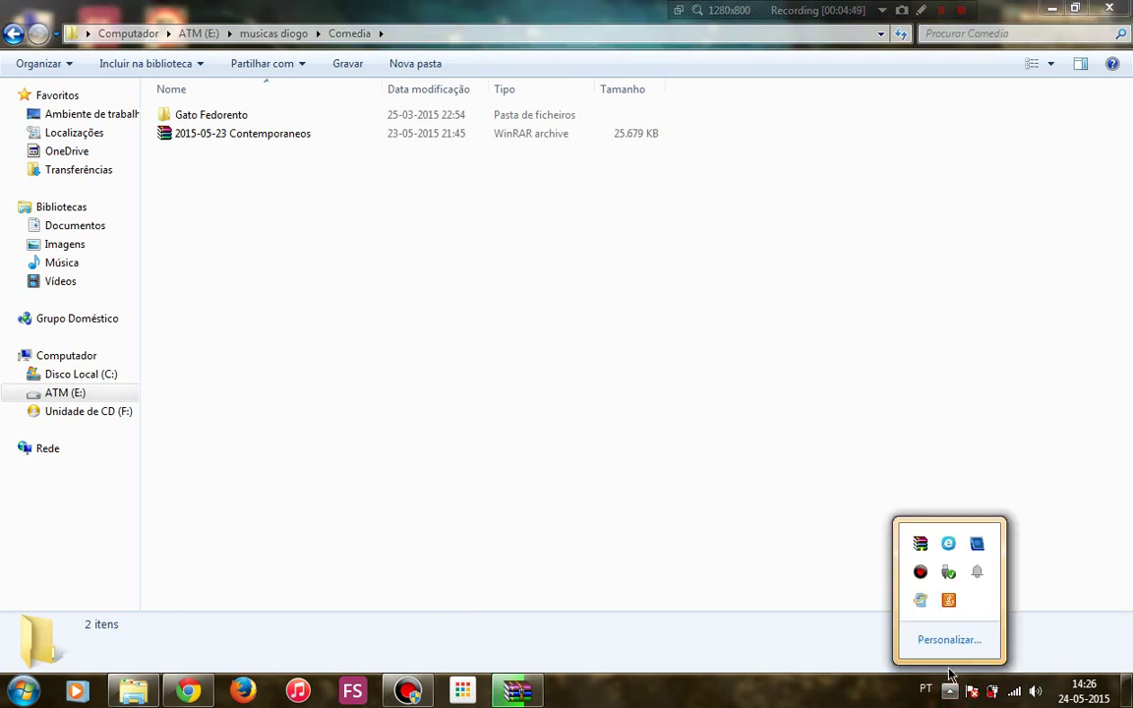
{"action": "left_click", "coordinate": [922, 546]}
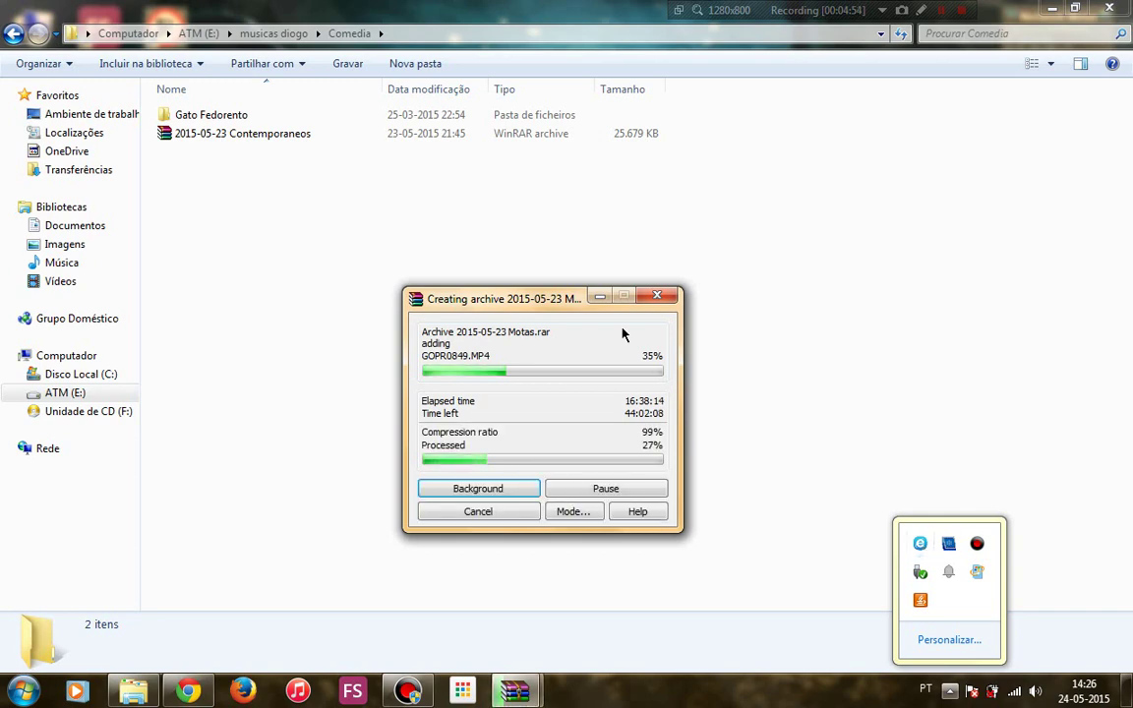
{"action": "left_click", "coordinate": [597, 299]}
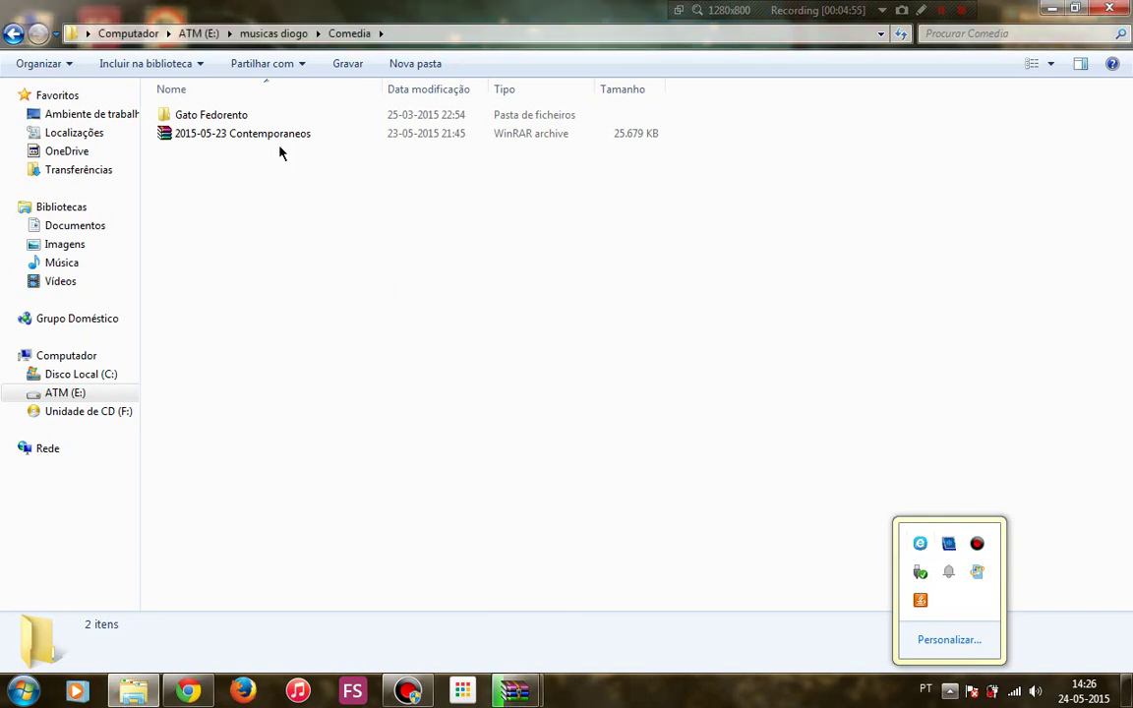
{"action": "left_click", "coordinate": [246, 136]}
Return from Comedia to the main music folder and open the Courses folder.
{"action": "key", "text": "BackSpace"}
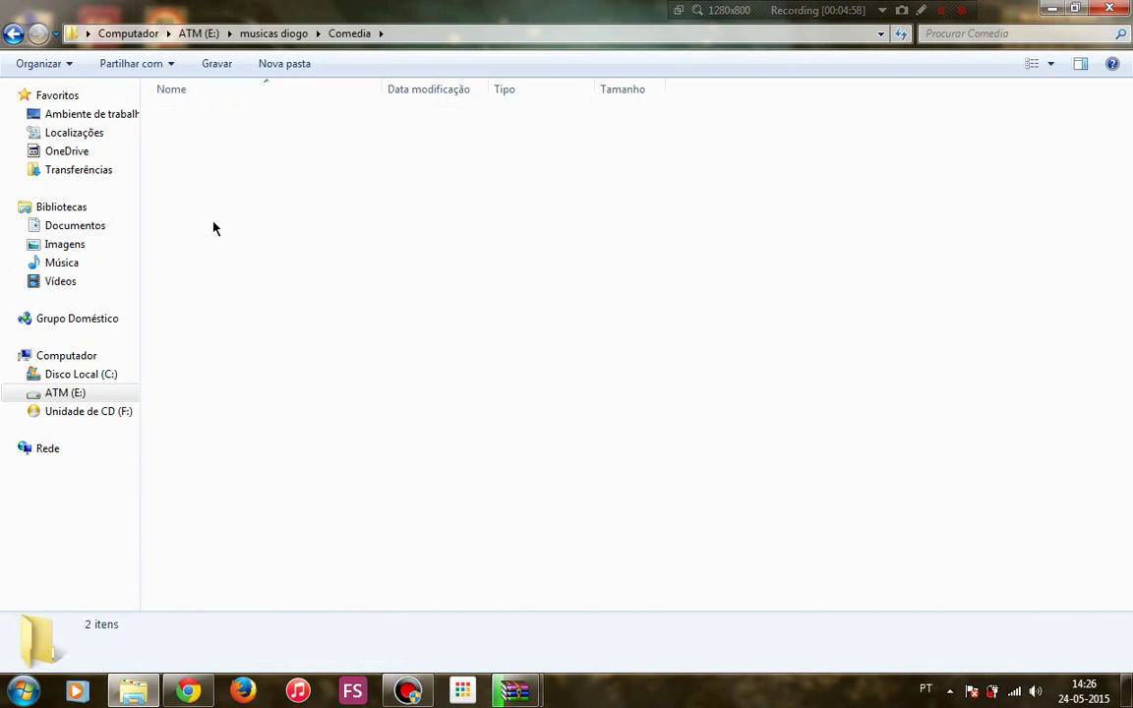
{"action": "key", "text": "Down"}
{"action": "key", "text": "Down"}
{"action": "key", "text": "Down"}
{"action": "key", "text": "Down"}
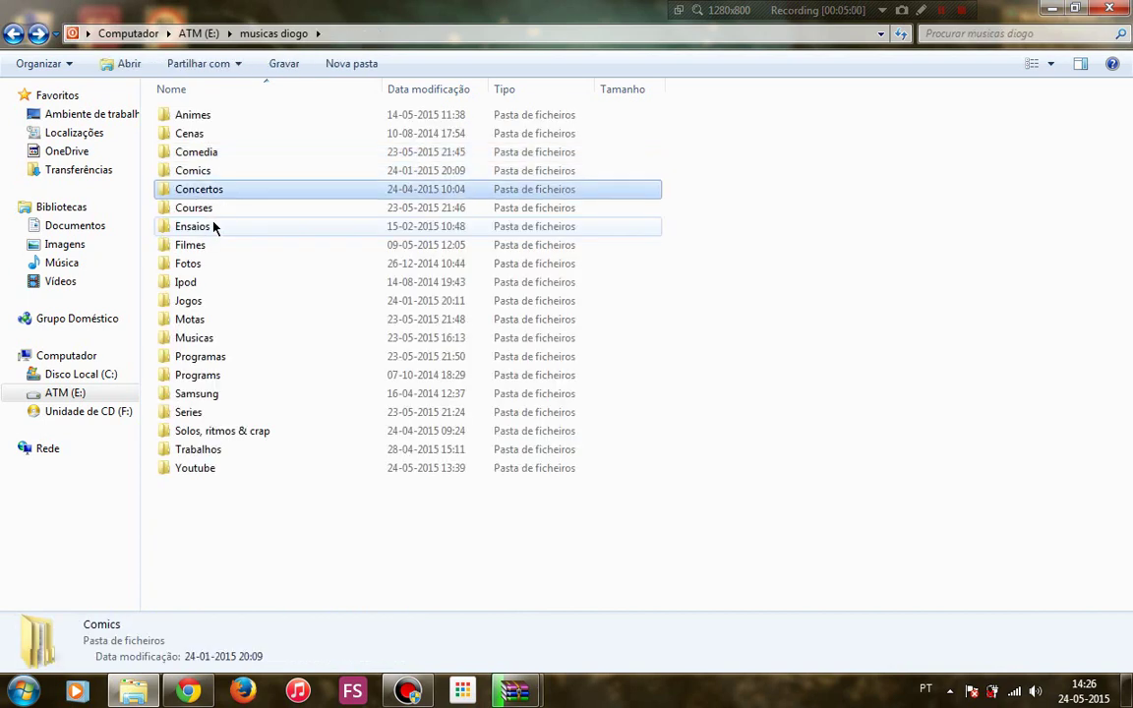
{"action": "key", "text": "Up"}
{"action": "key", "text": "Return"}
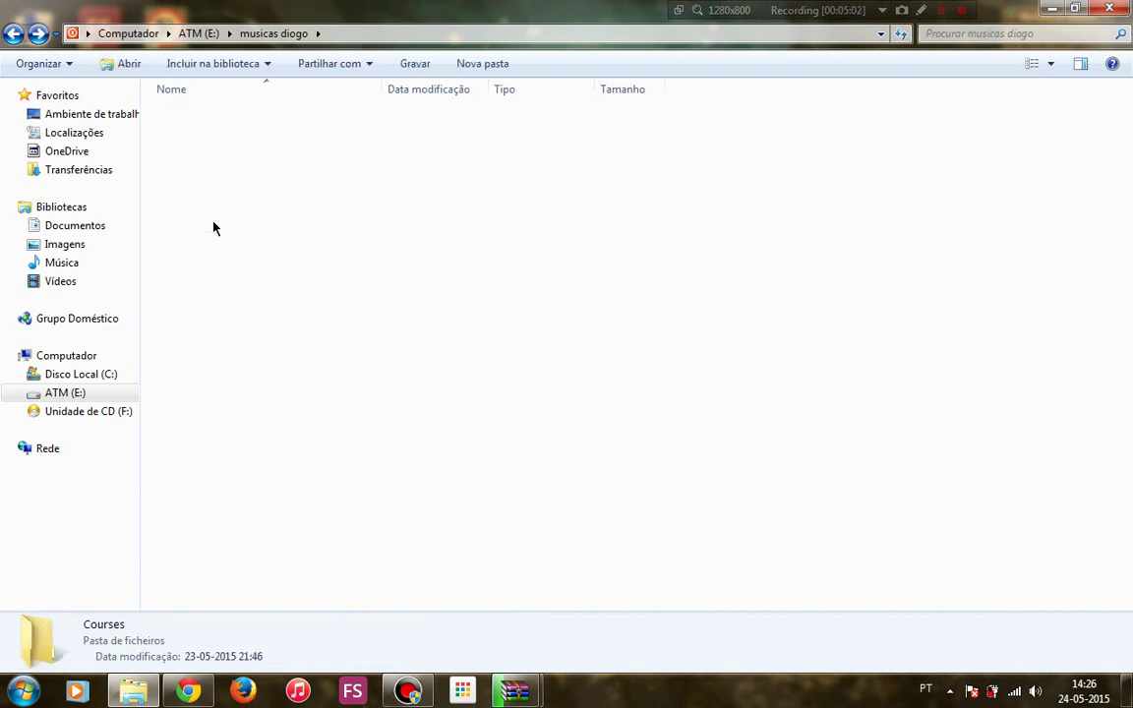
Leave Courses, go through the remaining folders of the main music folder, and open the last one, Youtube.
{"action": "key", "text": "BackSpace"}
{"action": "key", "text": "Down"}
{"action": "key", "text": "Down"}
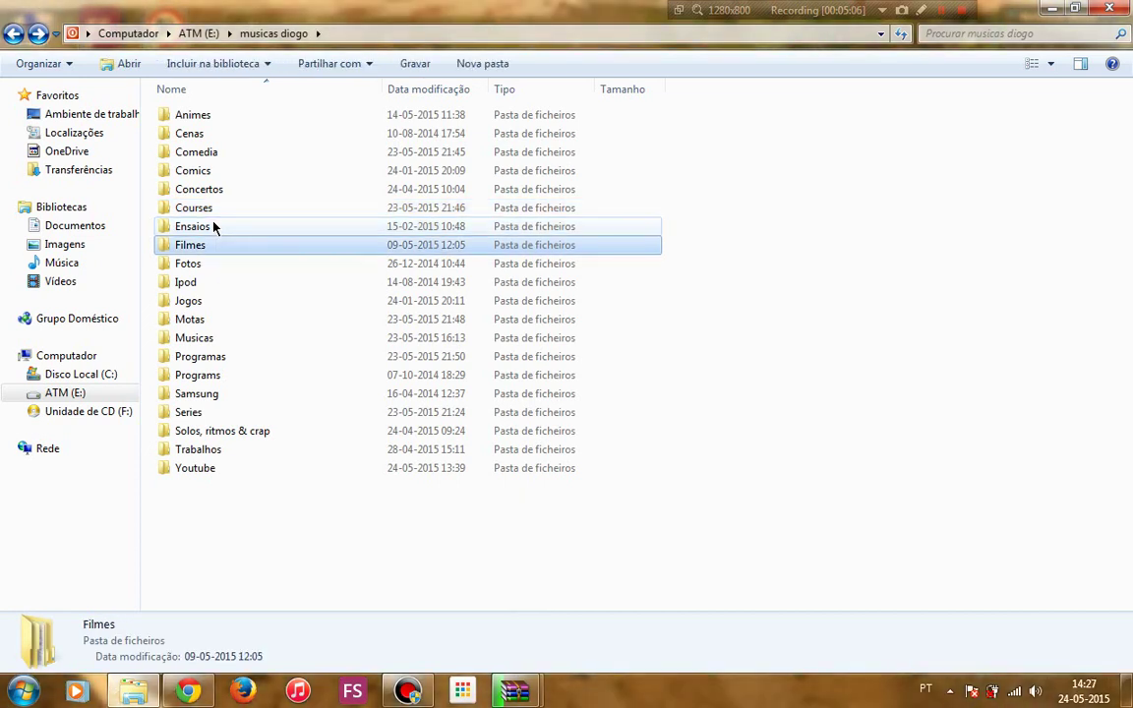
{"action": "key", "text": "Down"}
{"action": "key", "text": "Down"}
{"action": "key", "text": "Down"}
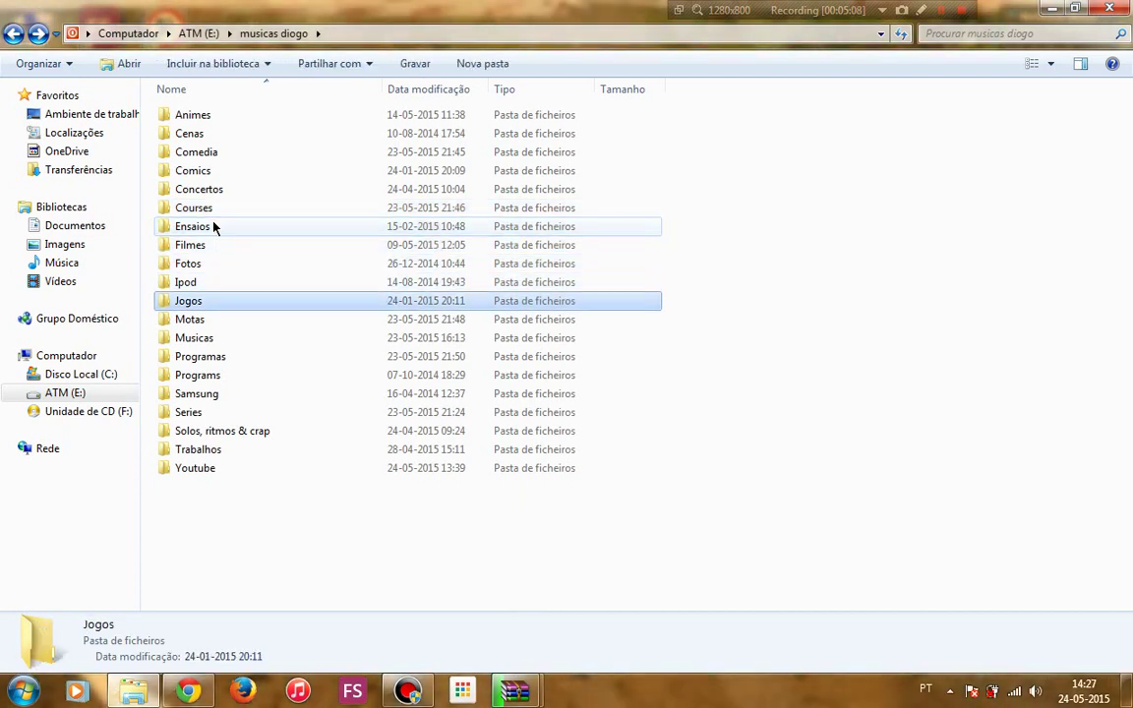
{"action": "key", "text": "Down"}
{"action": "key", "text": "Down"}
{"action": "key", "text": "Down"}
{"action": "key", "text": "Down"}
{"action": "key", "text": "Down"}
{"action": "key", "text": "Down"}
{"action": "key", "text": "Down"}
{"action": "key", "text": "Down"}
{"action": "key", "text": "Down"}
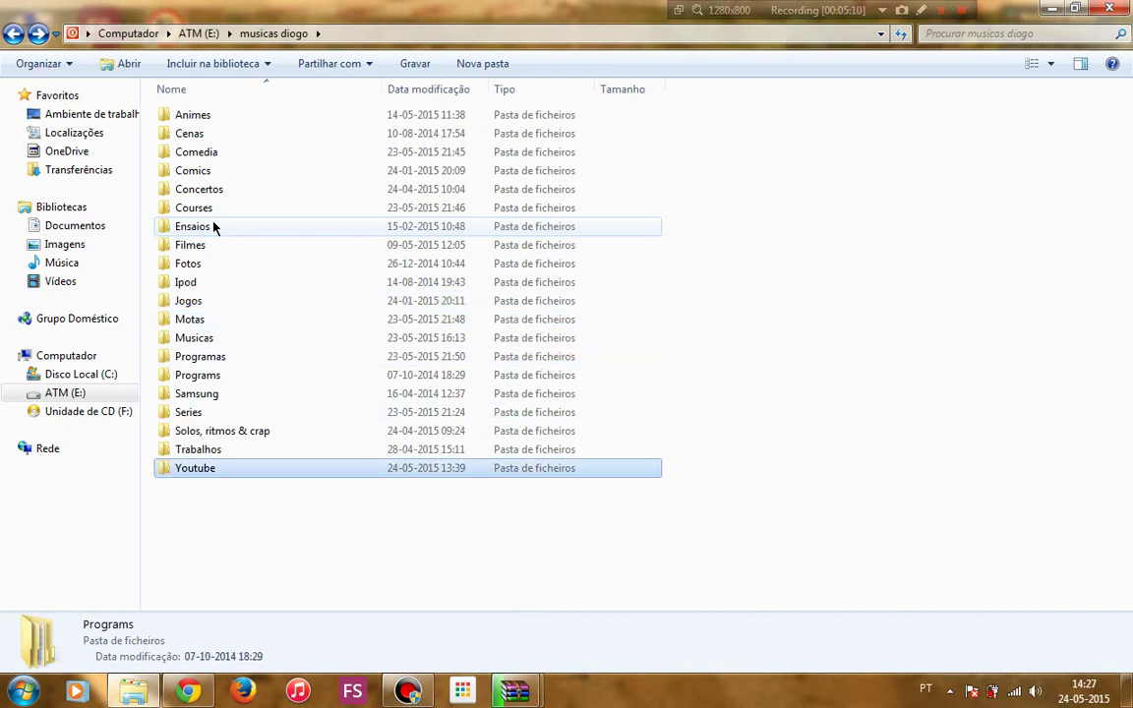
{"action": "key", "text": "Return"}
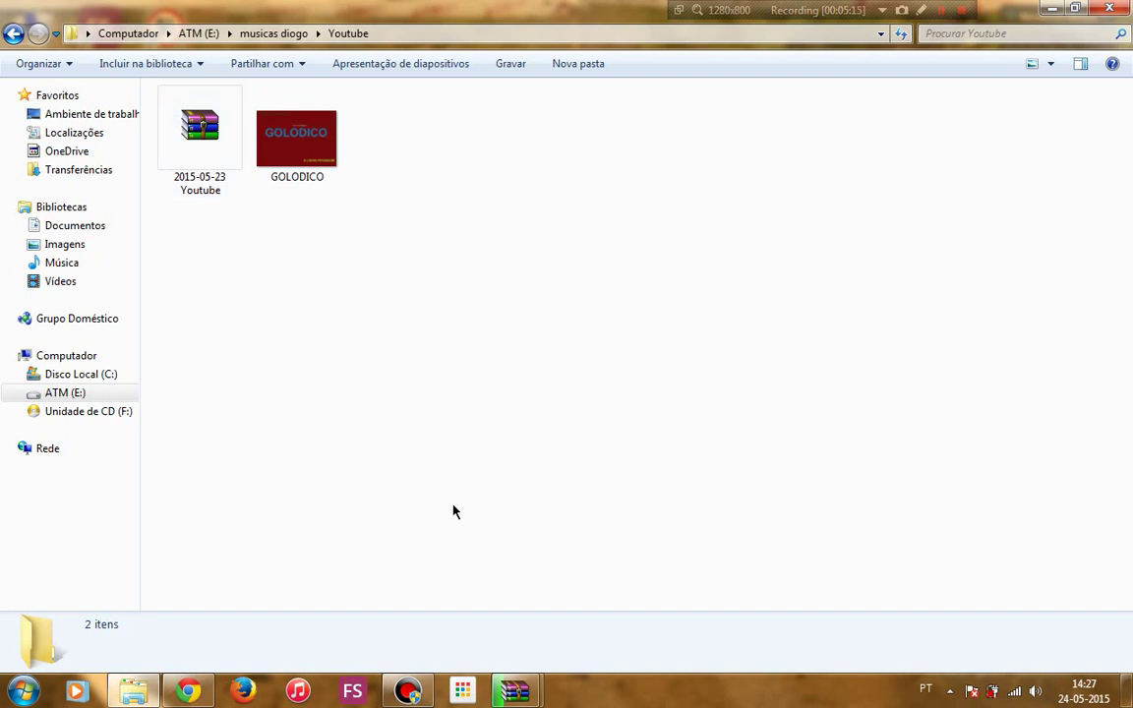
Examine the details of the 2015-05-23 Youtube archive and the progress of the running 2015-05-23 Nova pasta (113) archive.
{"action": "left_click", "coordinate": [197, 125]}
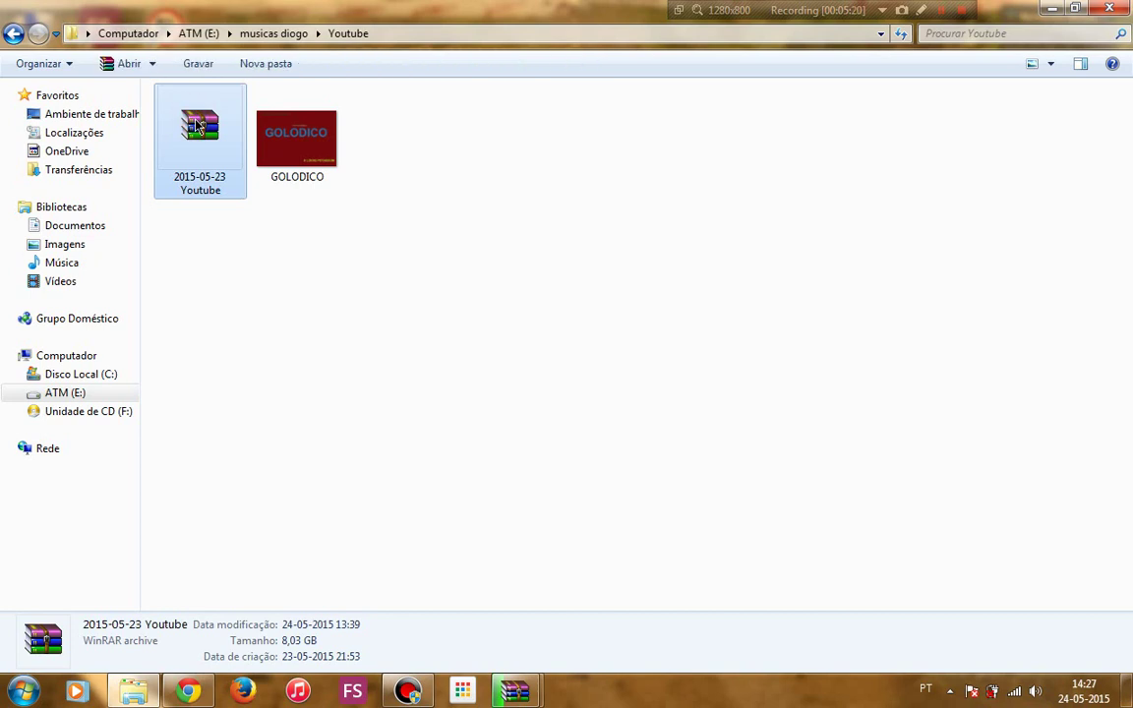
{"action": "left_click", "coordinate": [349, 419]}
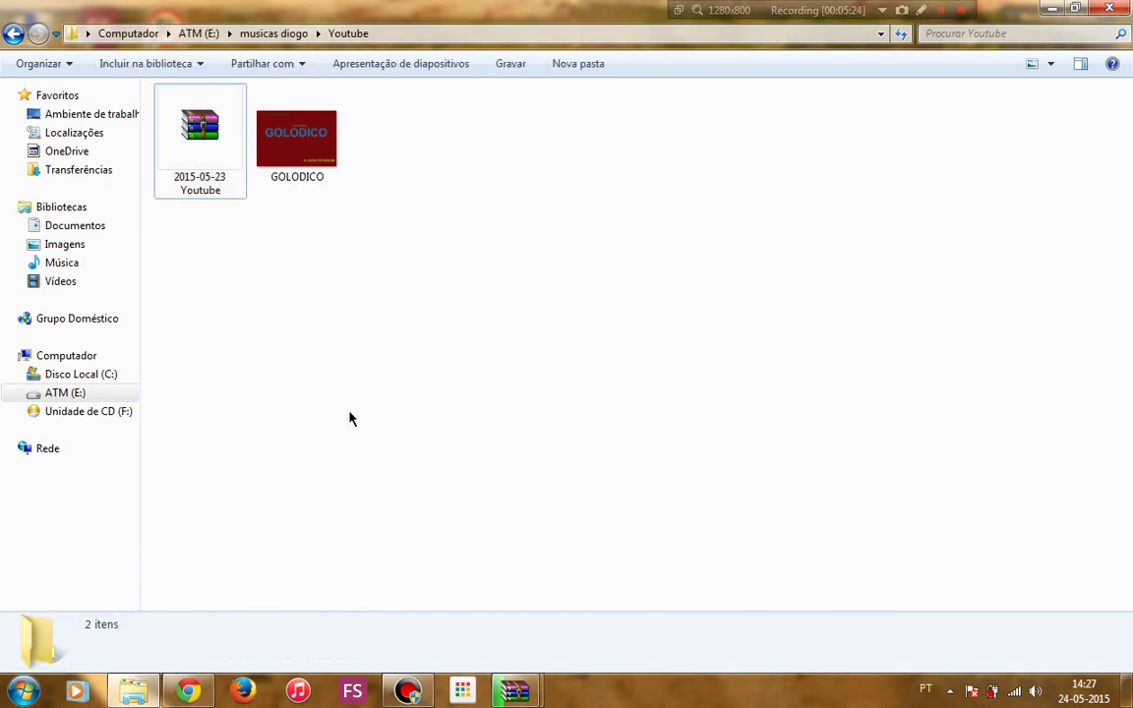
{"action": "mouse_move", "coordinate": [514, 683]}
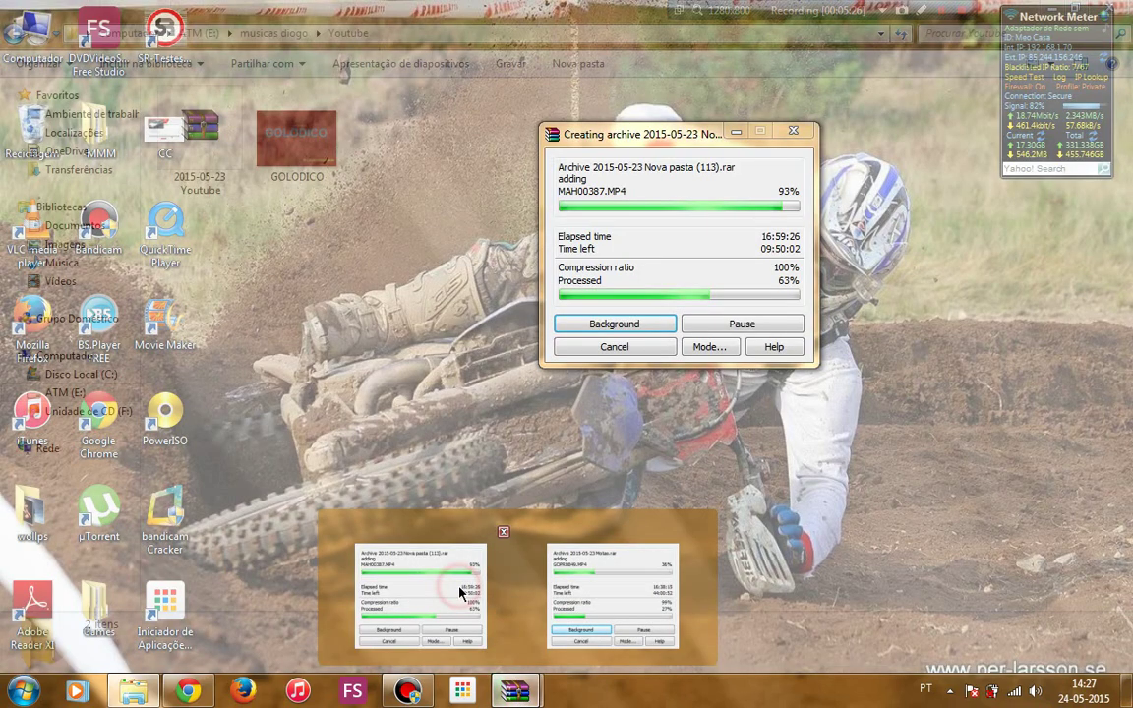
{"action": "left_click", "coordinate": [459, 590]}
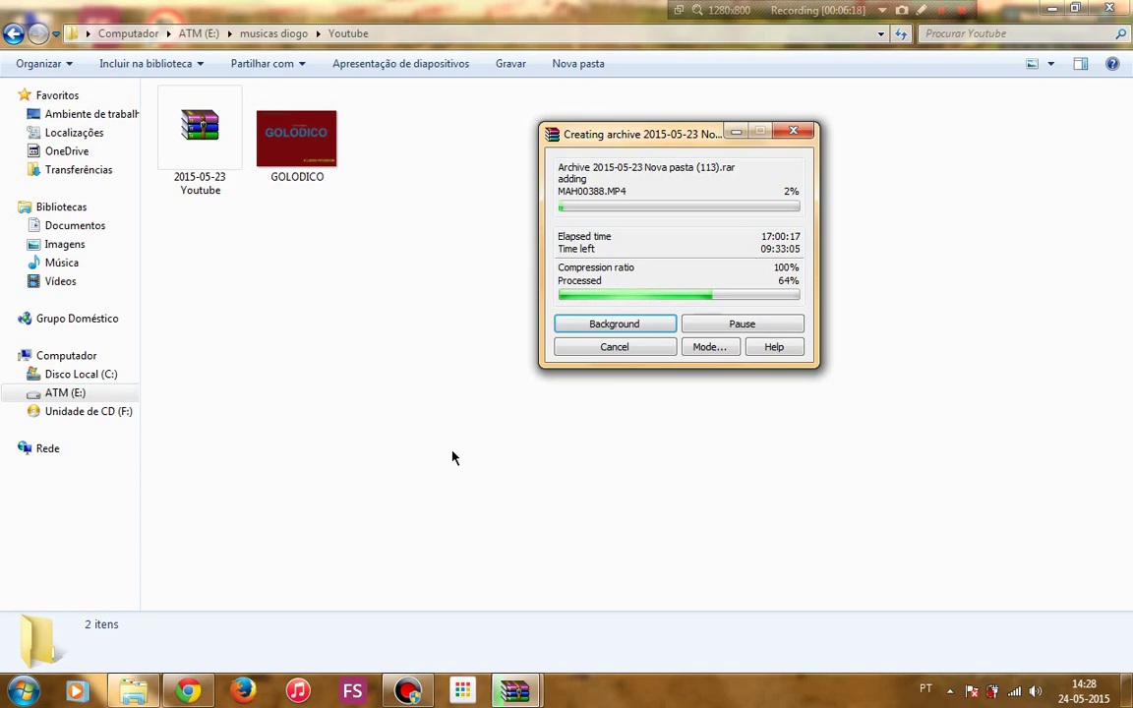
{"action": "left_click", "coordinate": [210, 481]}
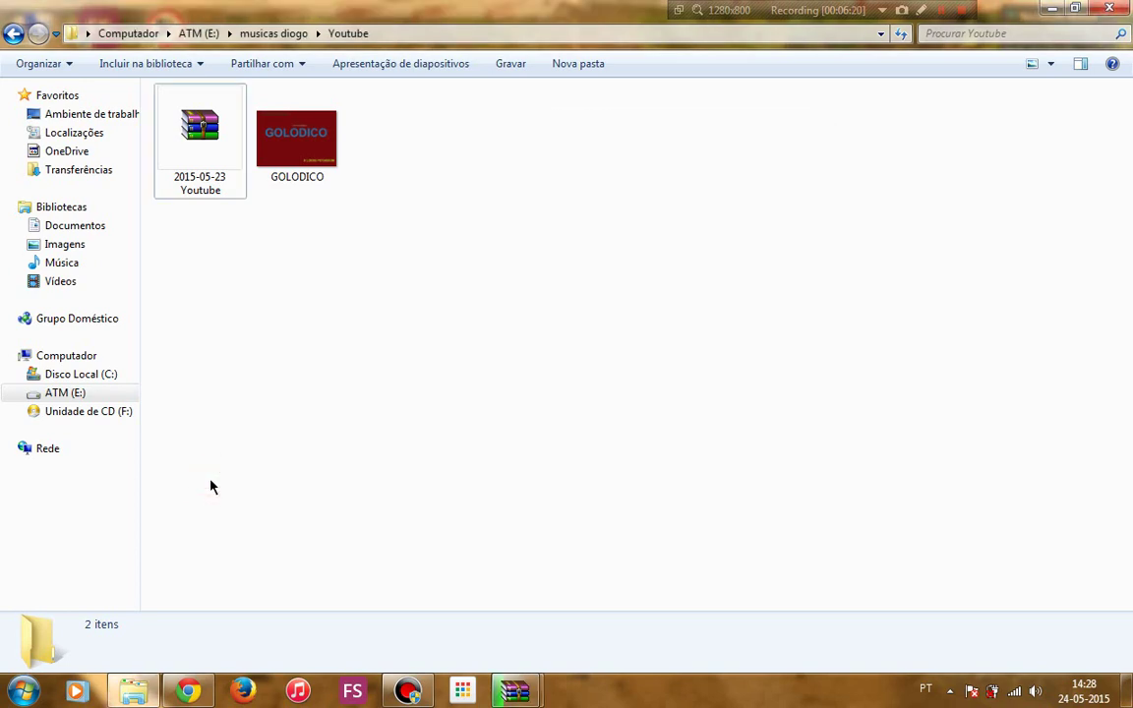
Return to the main music folder and look briefly into the Trabalhos folder.
{"action": "key", "text": "BackSpace"}
{"action": "key", "text": "Up"}
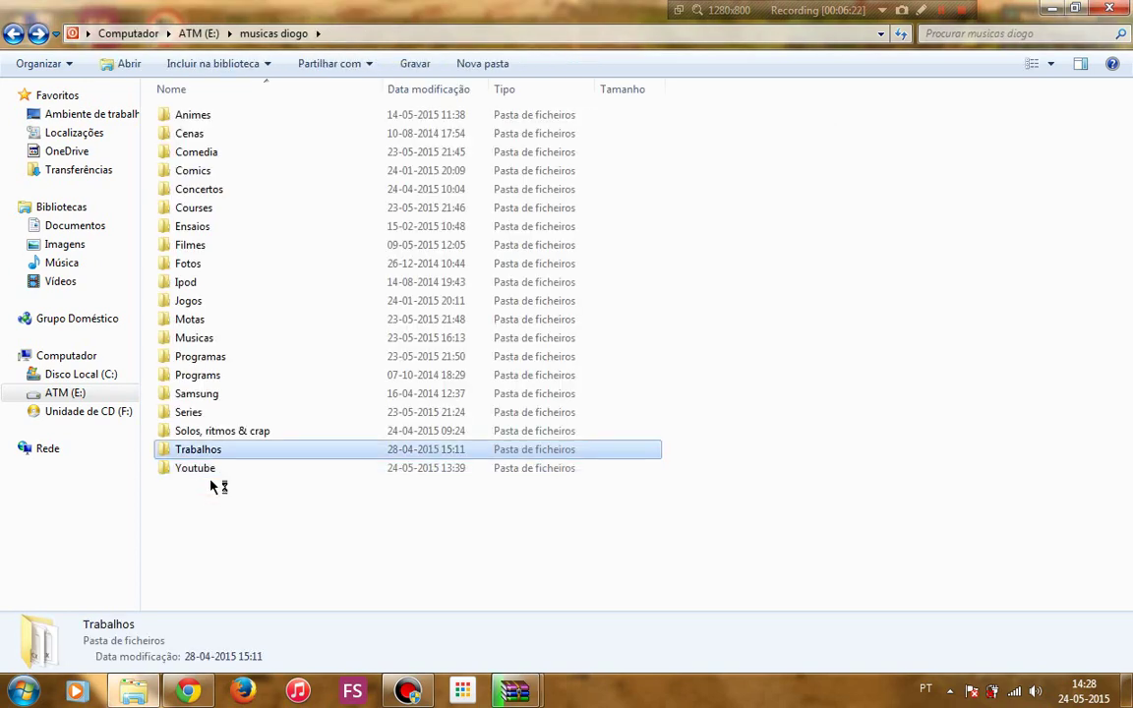
{"action": "key", "text": "Return"}
{"action": "key", "text": "BackSpace"}
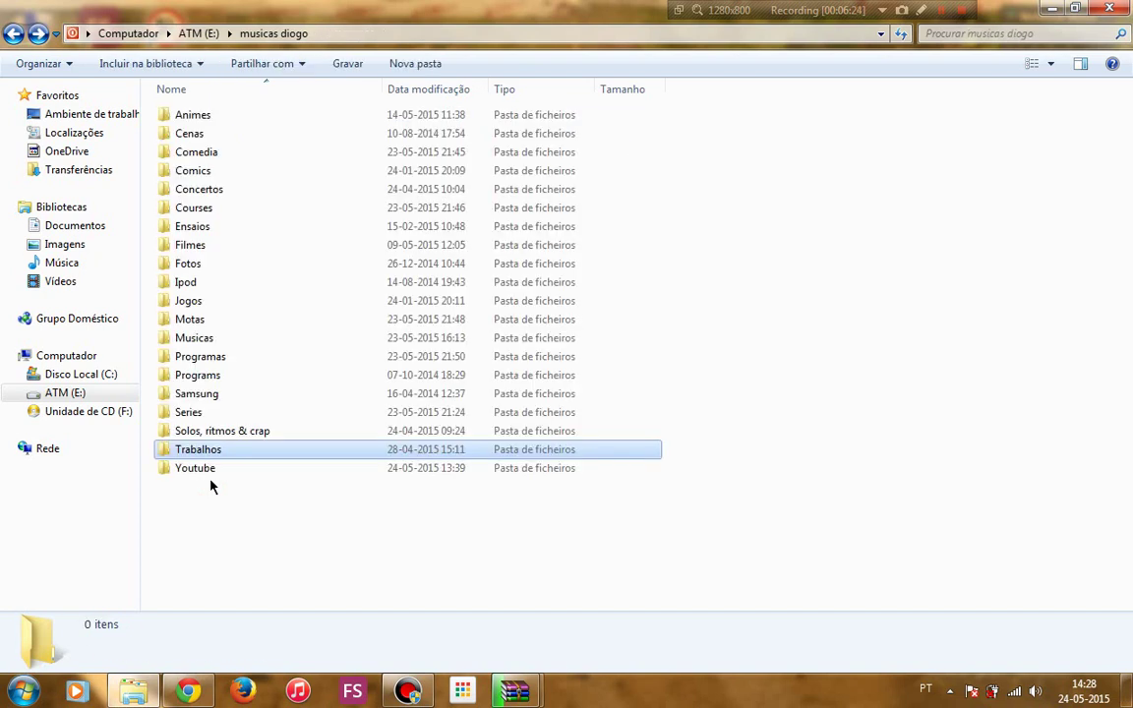
Move up from Trabalhos to the Series folder and open it.
{"action": "key", "text": "Up"}
{"action": "key", "text": "Up"}
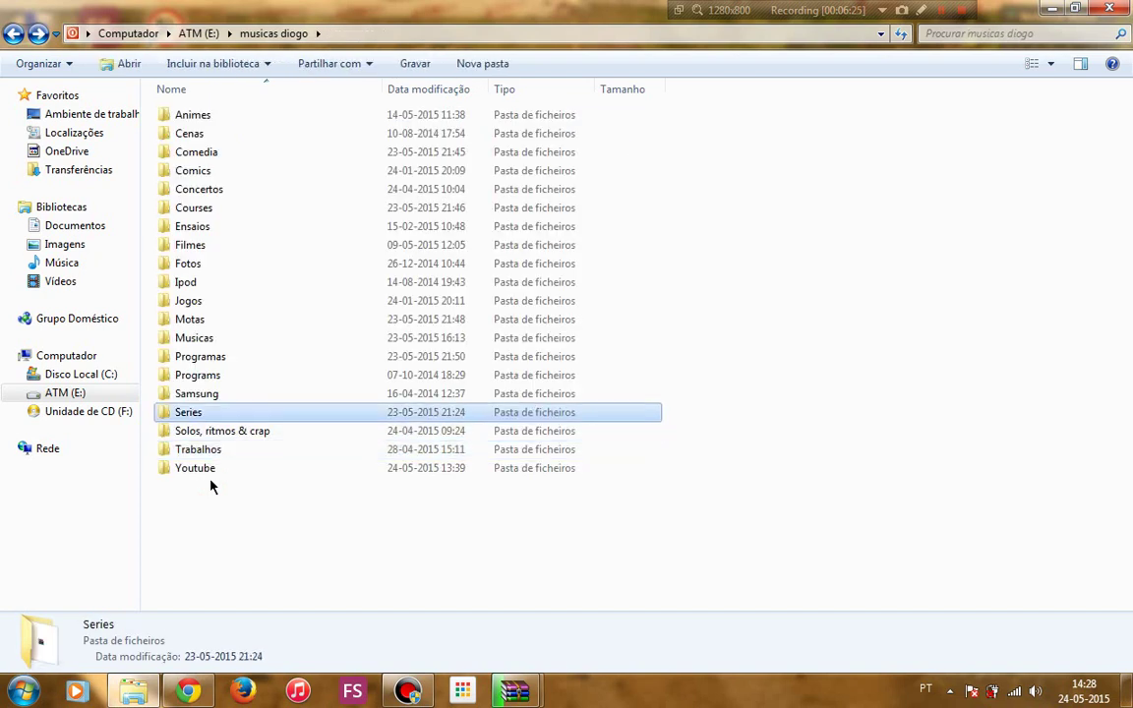
{"action": "key", "text": "Down"}
{"action": "key", "text": "Up"}
{"action": "key", "text": "Return"}
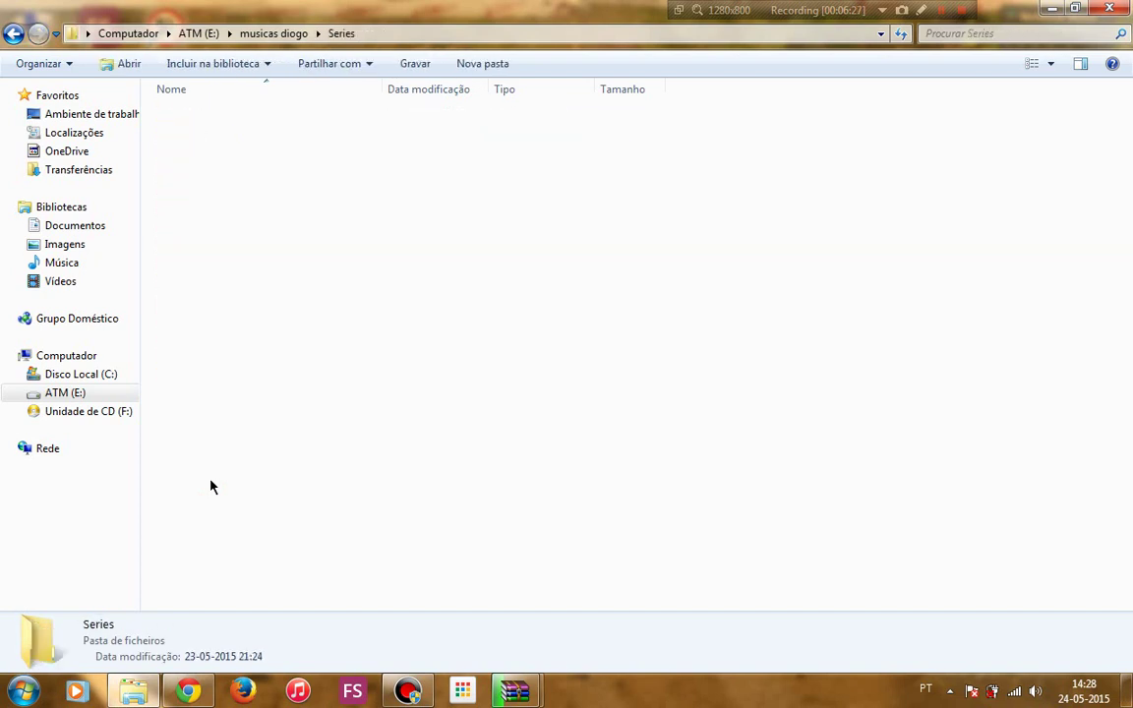
Go down the Series list to the Utopia WinRAR archive and fit the size column to show its full size.
{"action": "key", "text": "Down"}
{"action": "key", "text": "Down"}
{"action": "key", "text": "Down"}
{"action": "key", "text": "Down"}
{"action": "key", "text": "Down"}
{"action": "key", "text": "Down"}
{"action": "key", "text": "Down"}
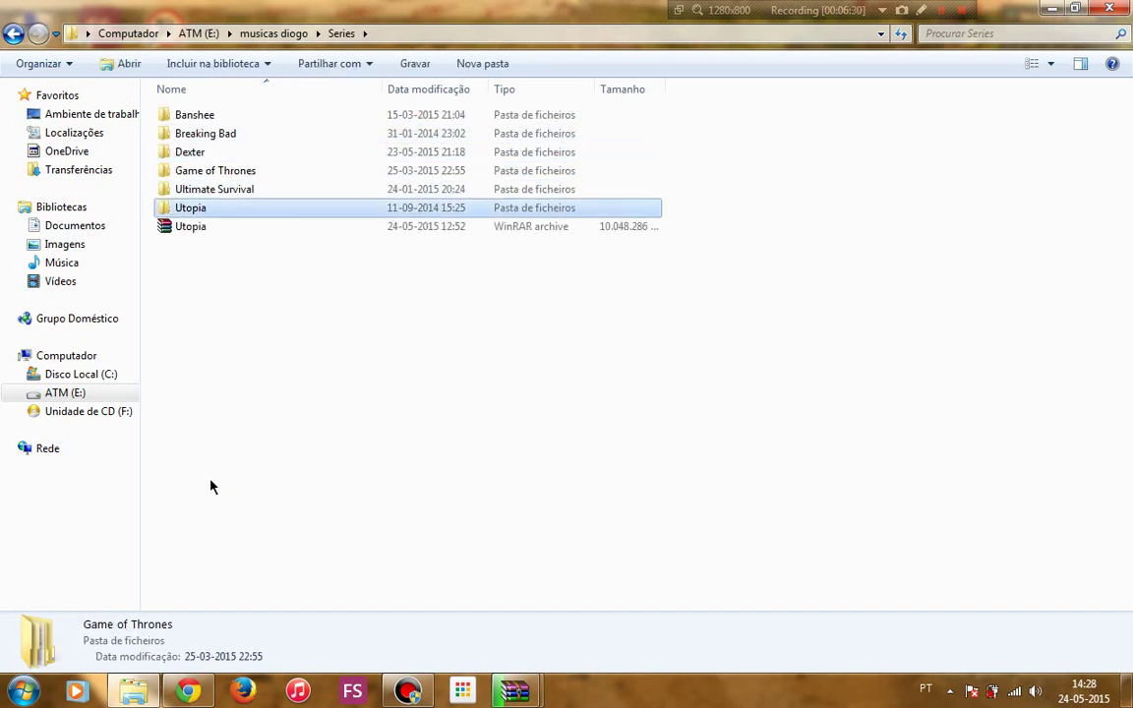
{"action": "double_click", "coordinate": [665, 89]}
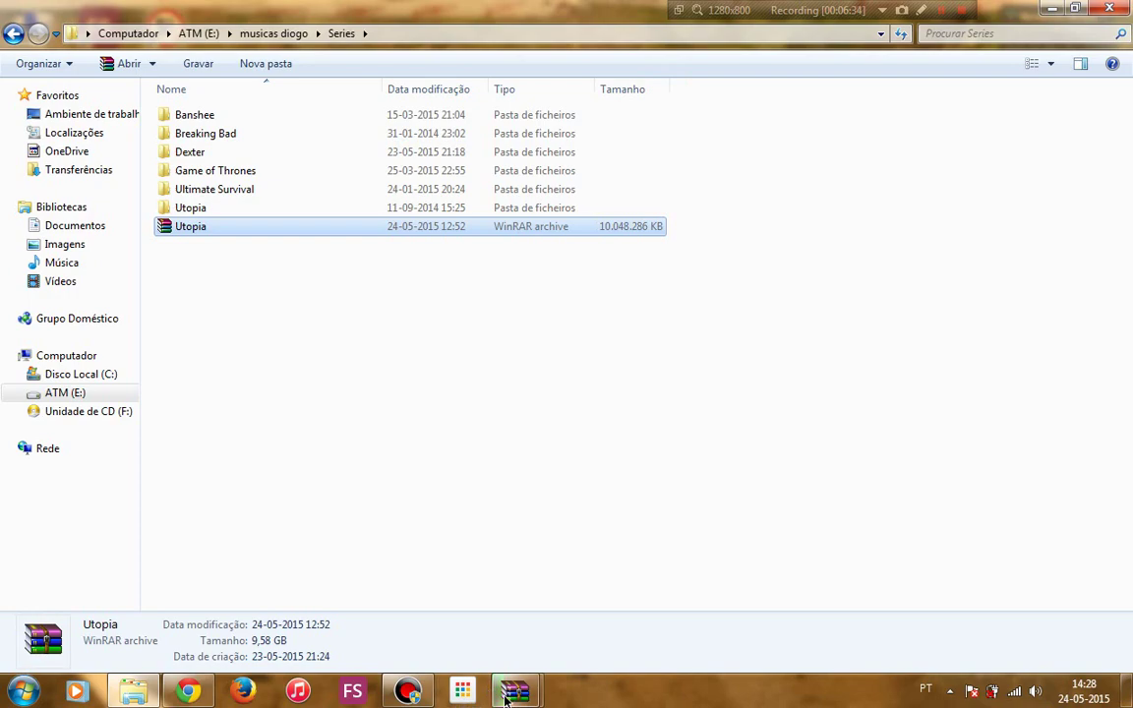
{"action": "mouse_move", "coordinate": [507, 699]}
{"action": "mouse_move", "coordinate": [430, 610]}
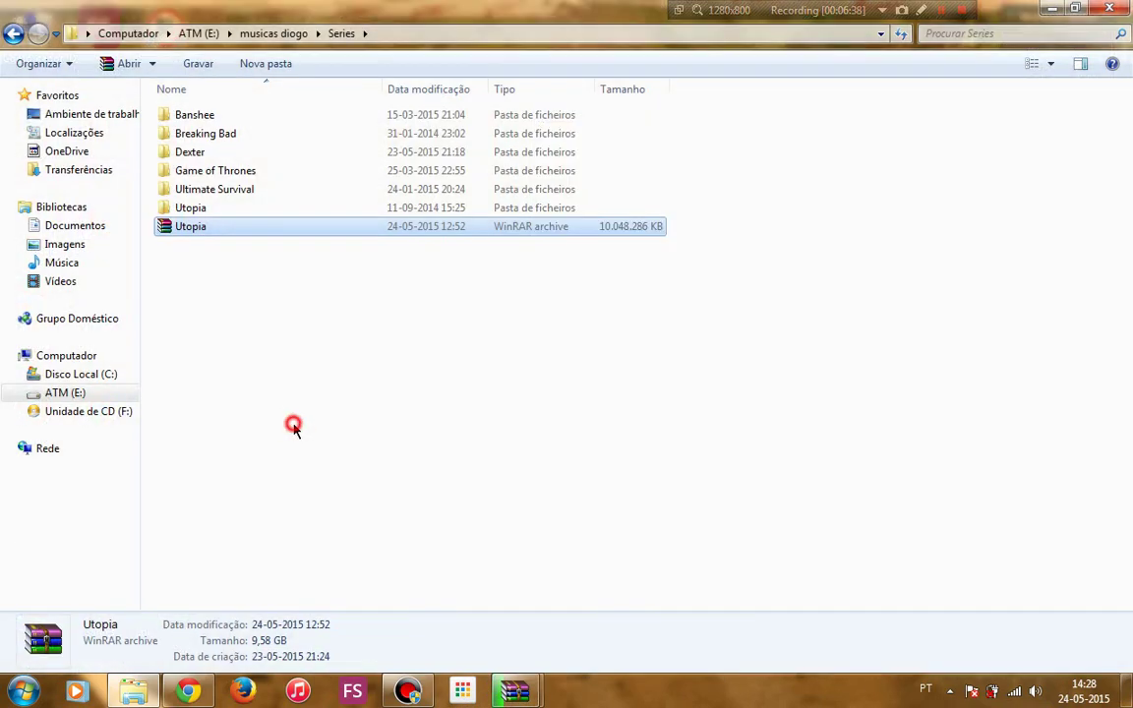
{"action": "left_click", "coordinate": [264, 258]}
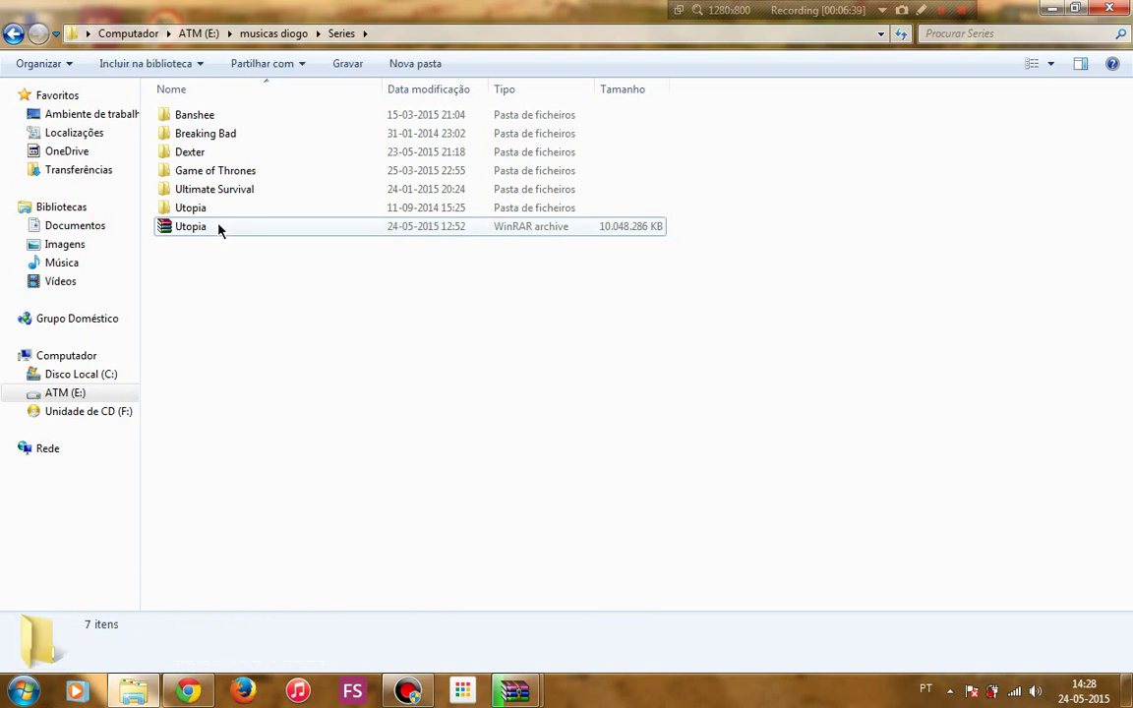
Check the size and contents of the Utopia folder in its properties, then close them.
{"action": "left_click", "coordinate": [197, 213]}
{"action": "right_click", "coordinate": [195, 210]}
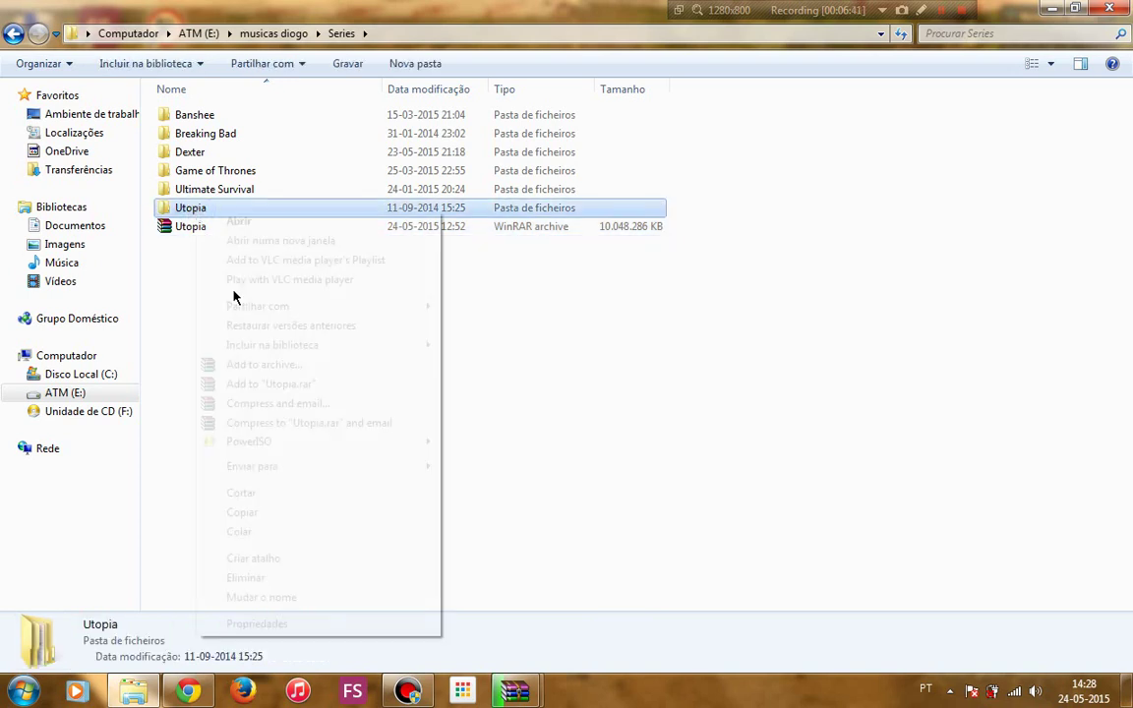
{"action": "left_click", "coordinate": [233, 624]}
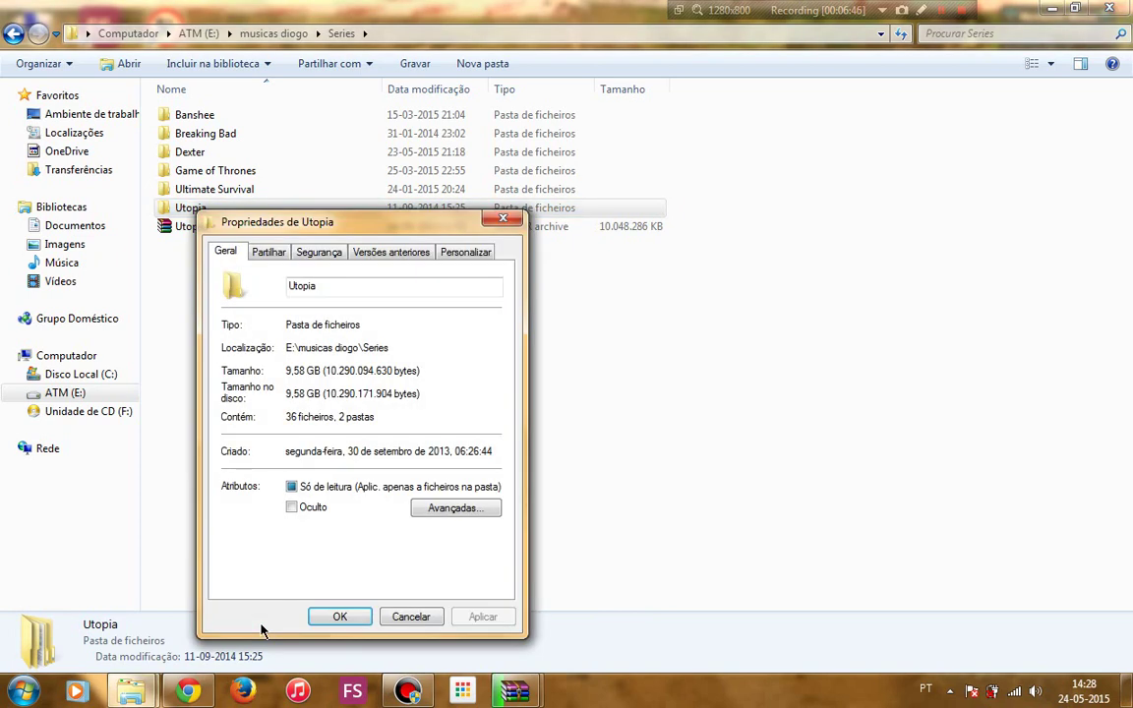
{"action": "left_click", "coordinate": [339, 617]}
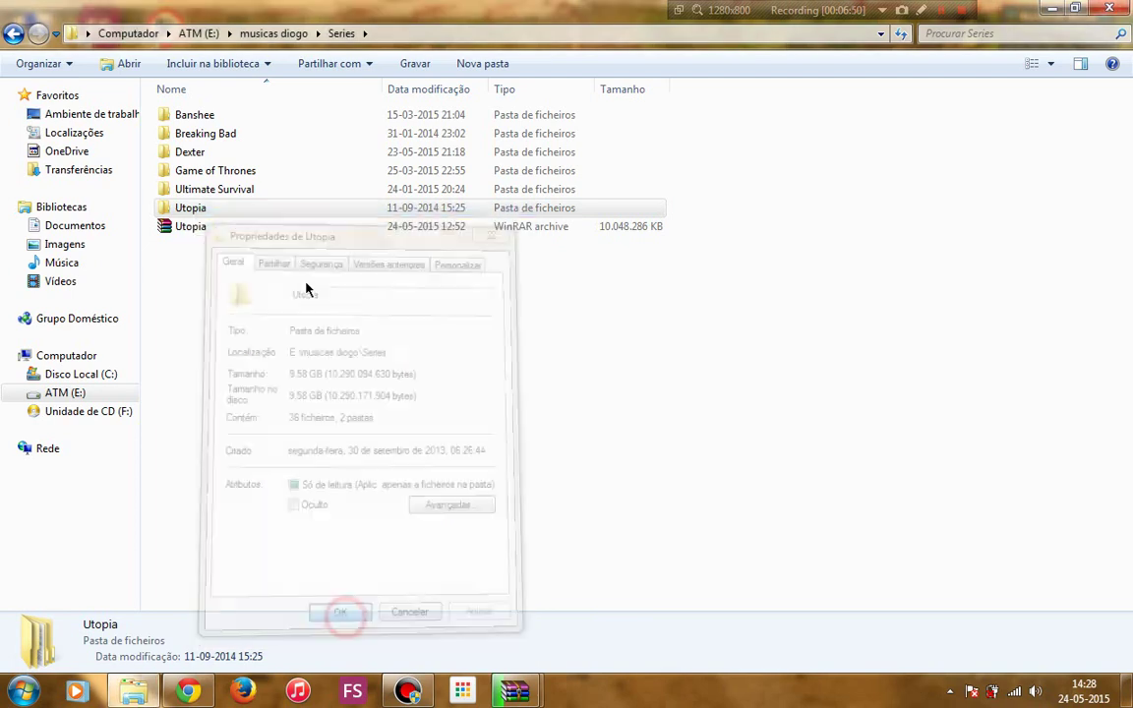
Review the properties of the Utopia WinRAR archive and move the archive to the Recycle Bin.
{"action": "left_click", "coordinate": [191, 228]}
{"action": "right_click", "coordinate": [192, 228]}
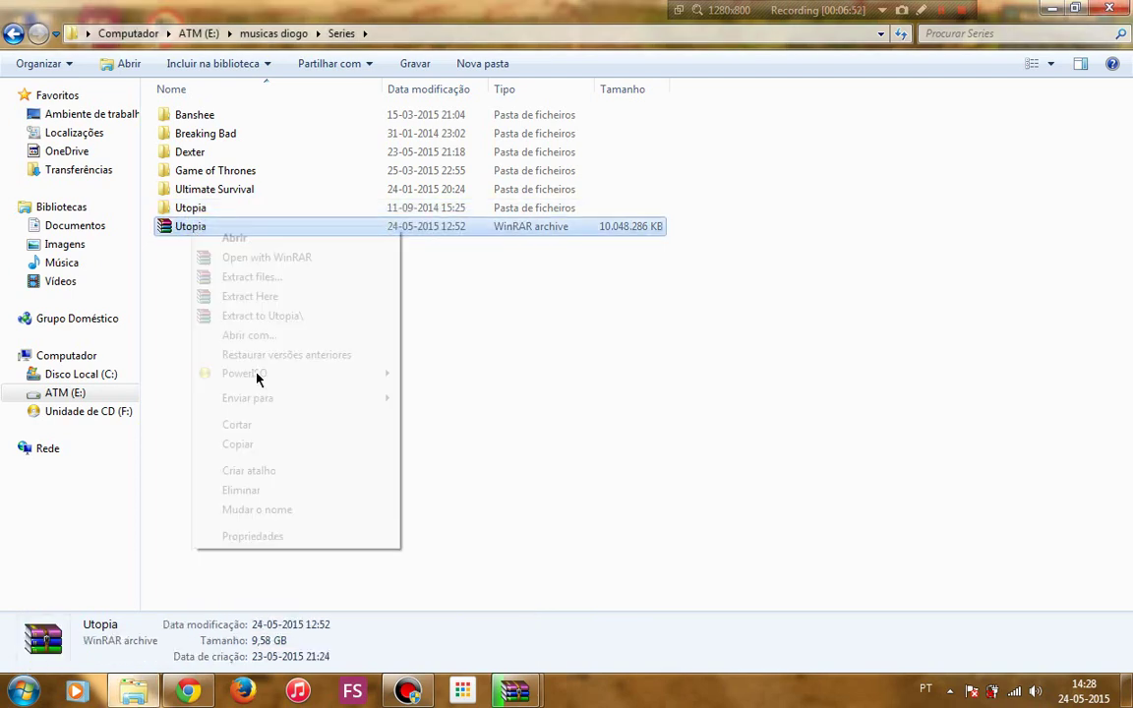
{"action": "left_click", "coordinate": [241, 477]}
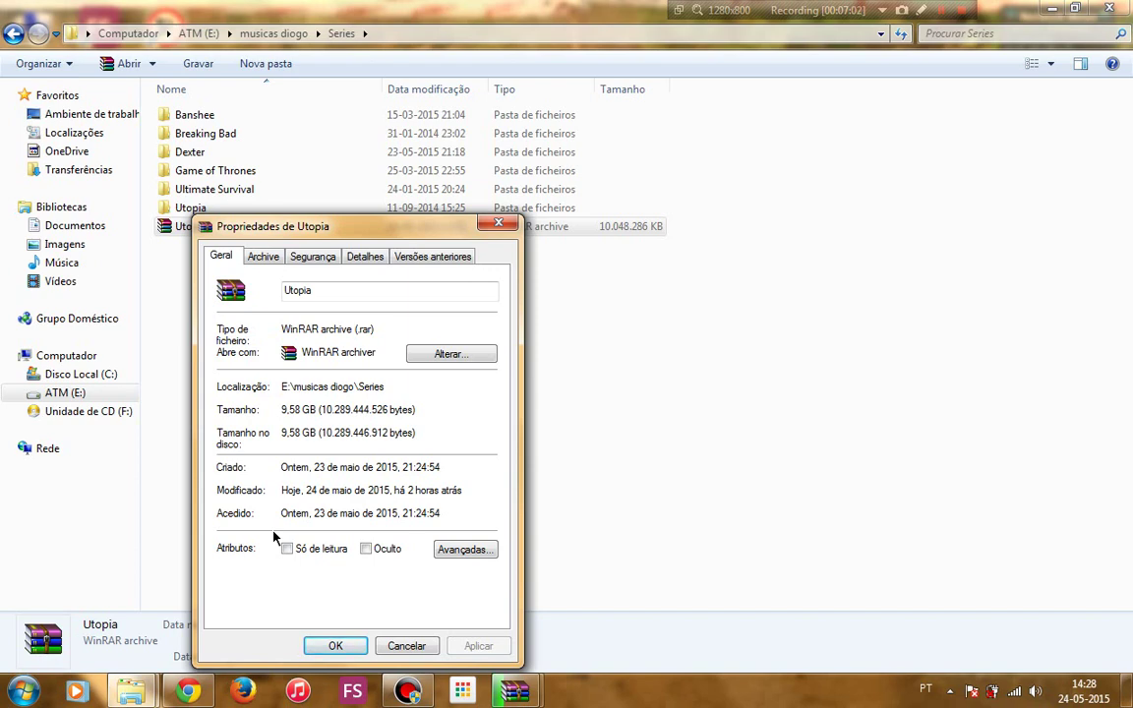
{"action": "left_click", "coordinate": [500, 224]}
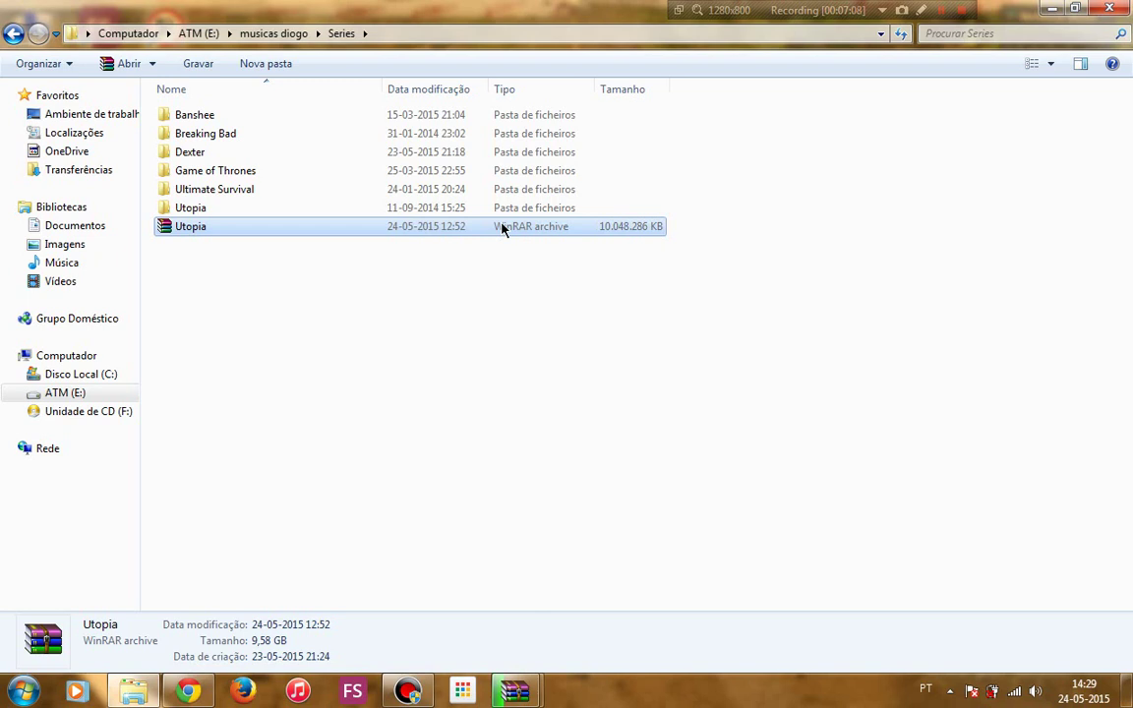
{"action": "key", "text": "Delete"}
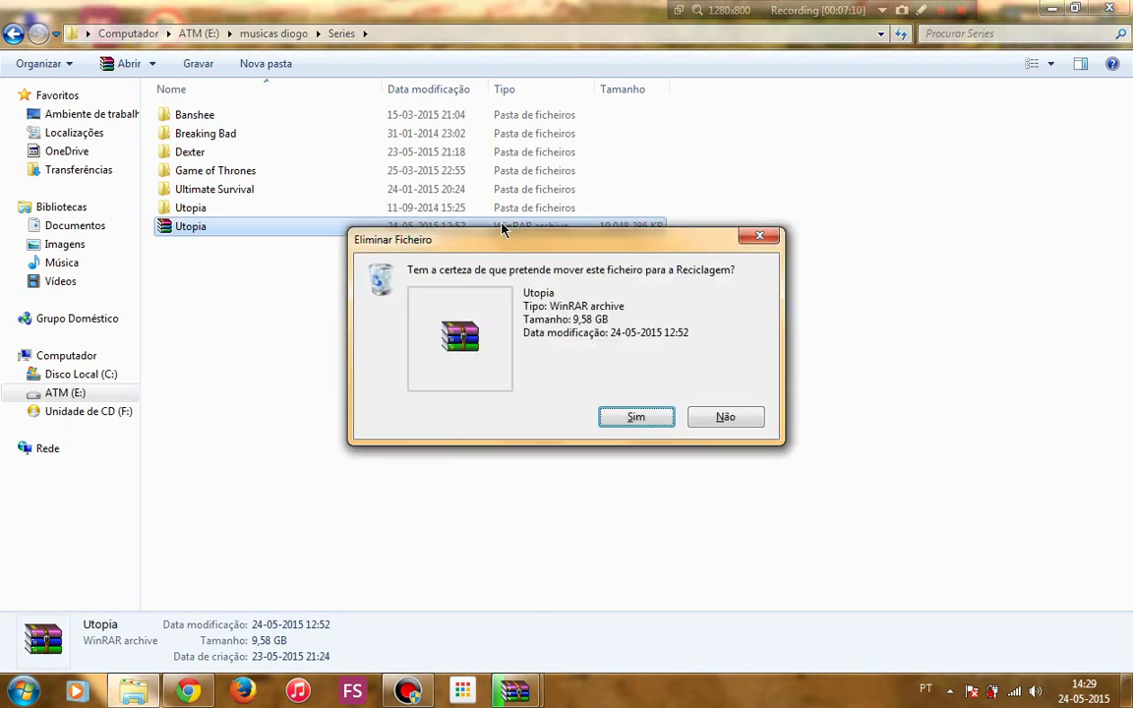
{"action": "key", "text": "Return"}
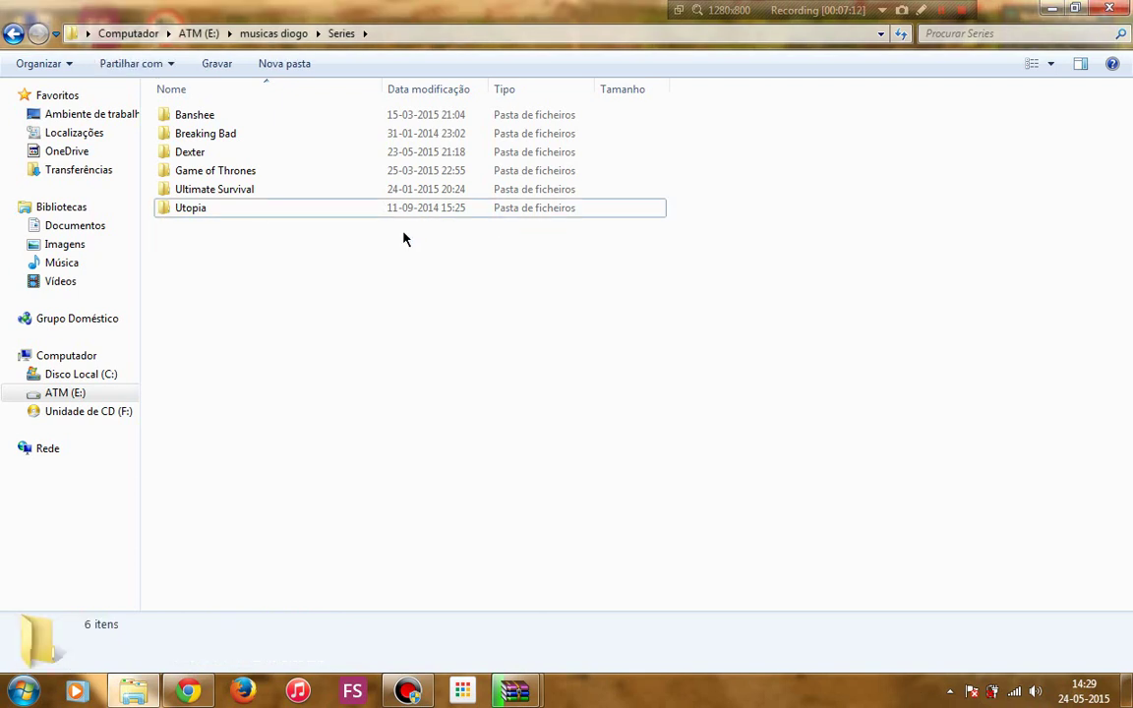
Switch to Chrome and open youtube.com in a new tab, checking the MEGA upload while it loads.
{"action": "left_click", "coordinate": [189, 694]}
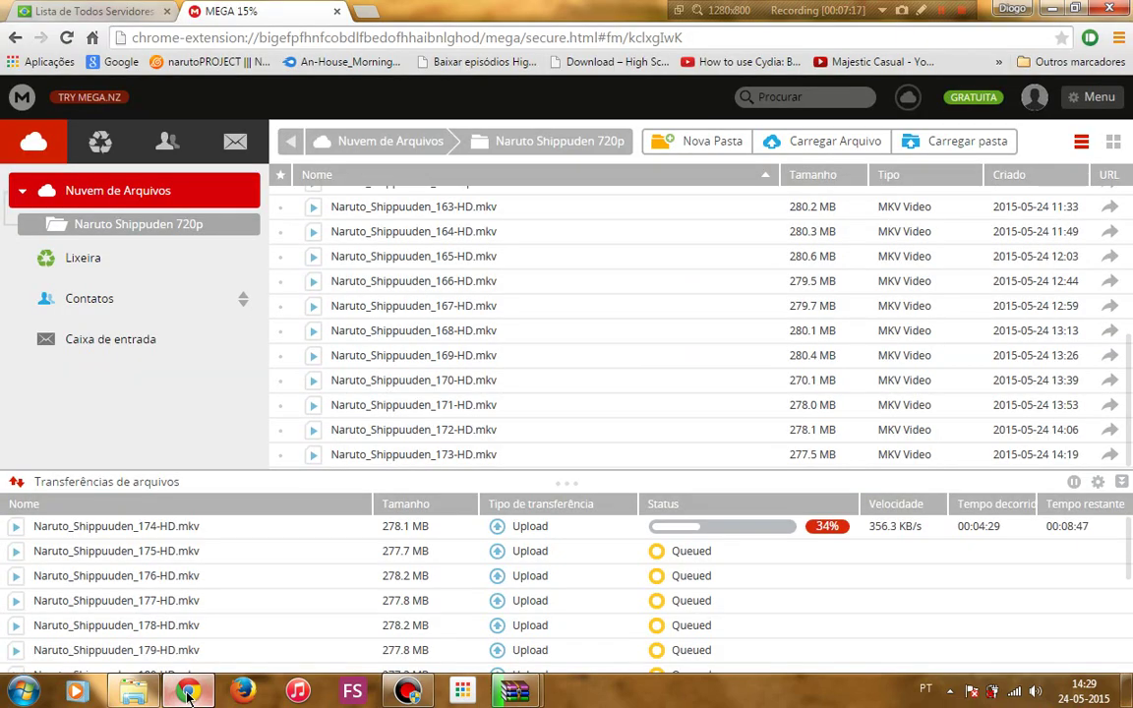
{"action": "left_click", "coordinate": [368, 14]}
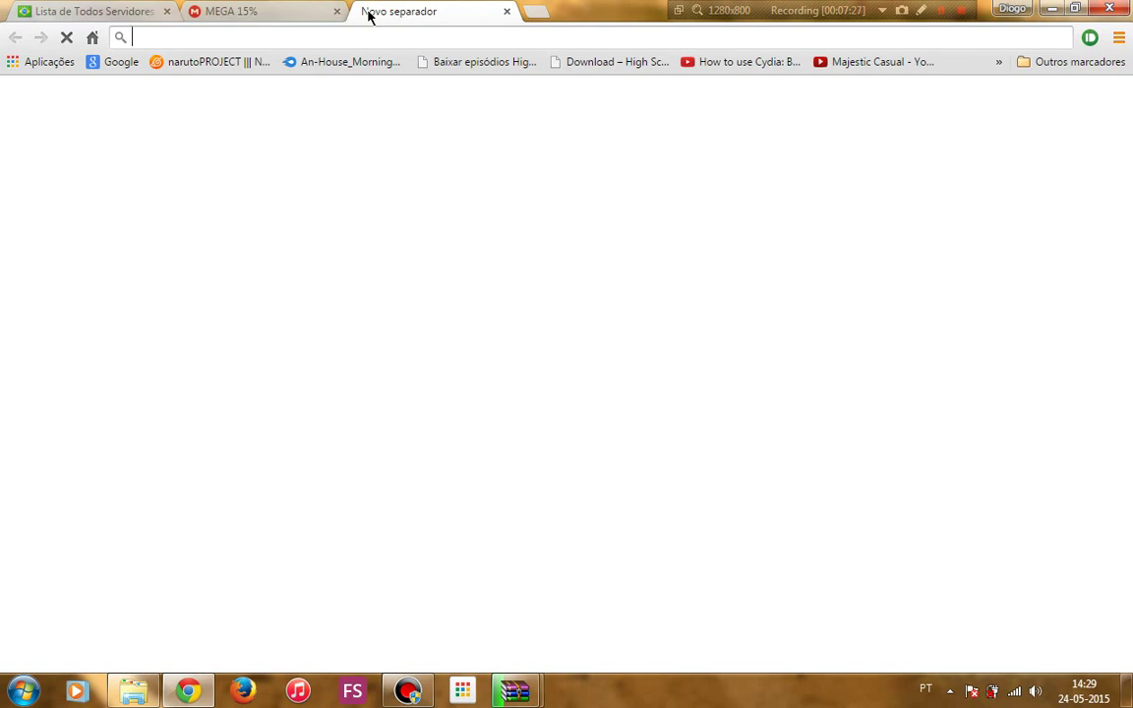
{"action": "type", "text": "youtube.com"}
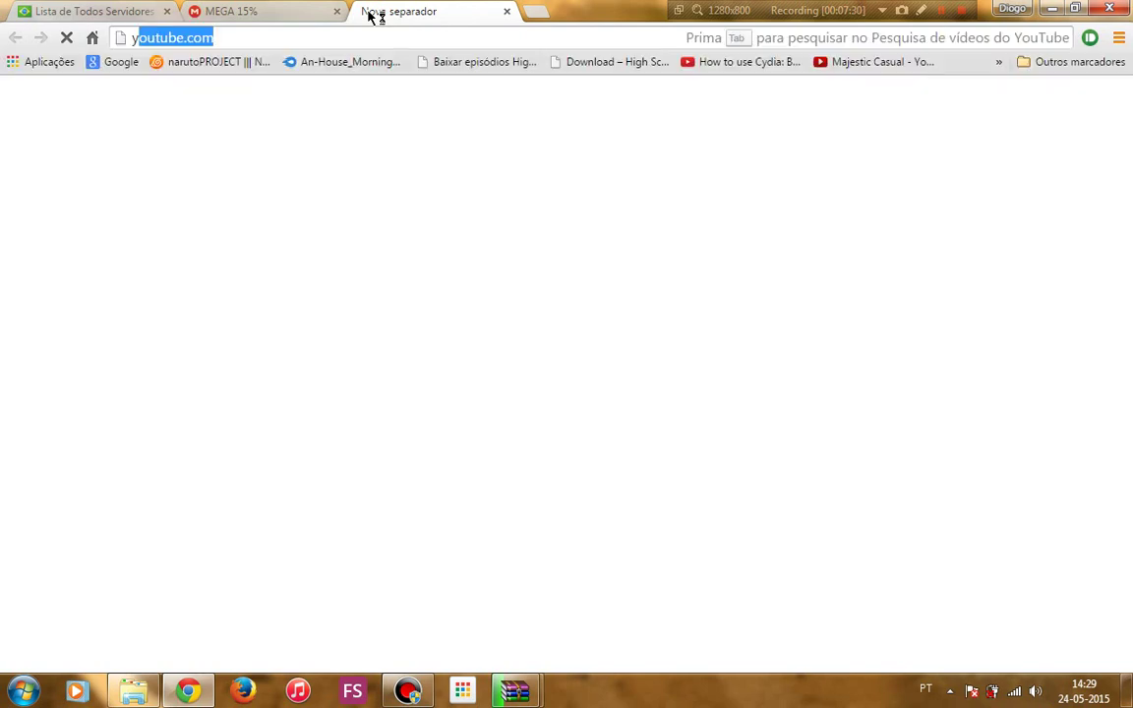
{"action": "key", "text": "Return"}
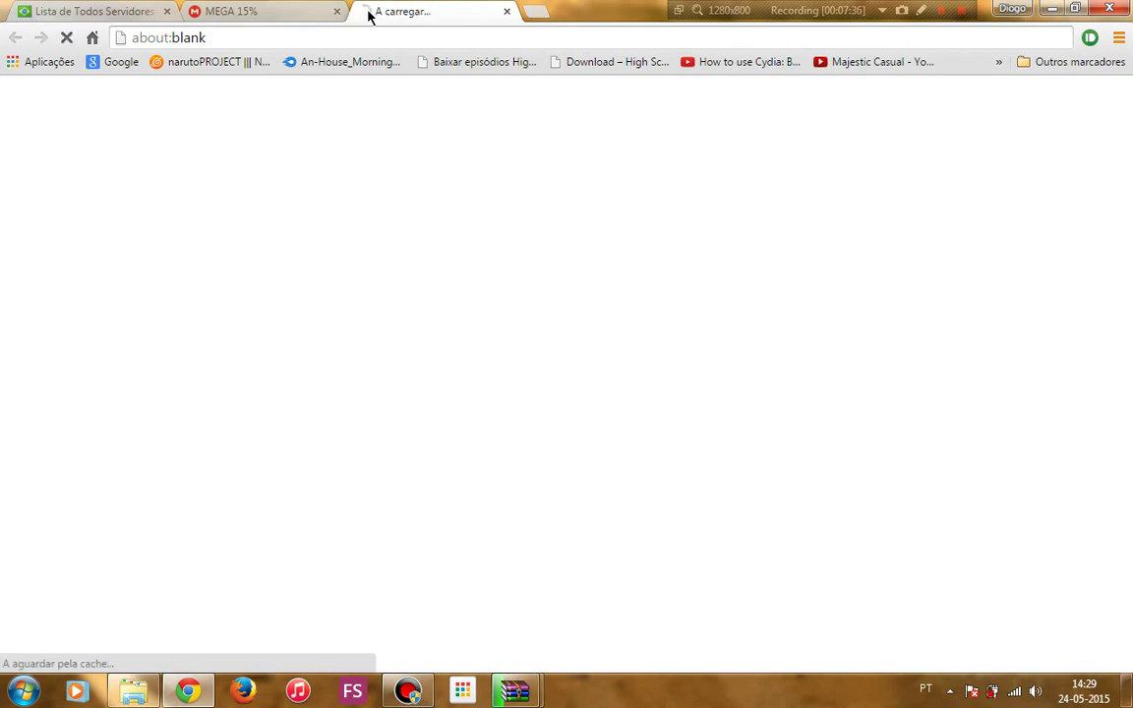
{"action": "left_click", "coordinate": [298, 12]}
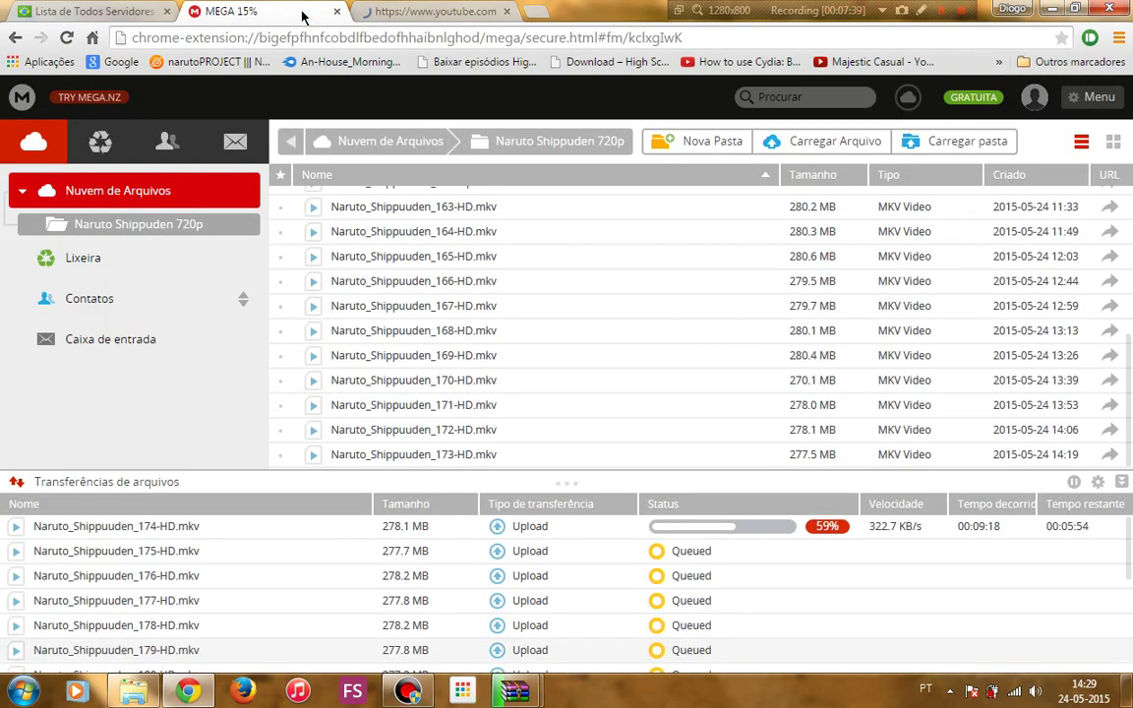
{"action": "left_click", "coordinate": [415, 14]}
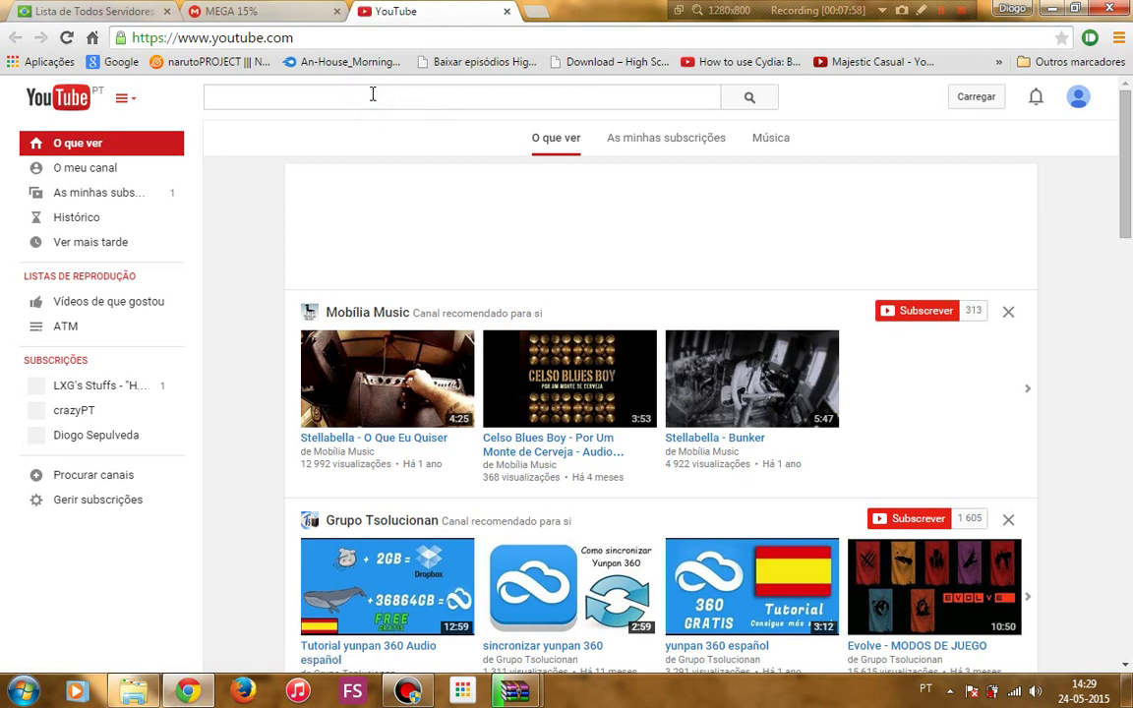
Search YouTube for "how to compress files".
{"action": "left_click", "coordinate": [373, 95]}
{"action": "type", "text": "how to comp"}
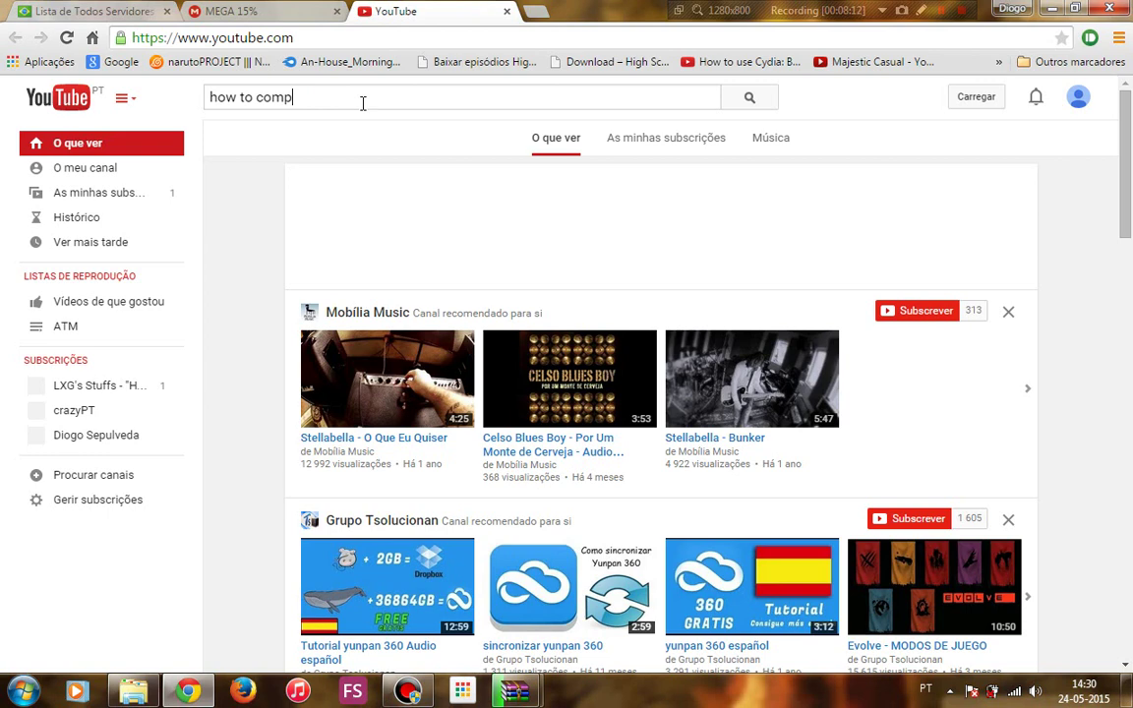
{"action": "key", "text": "Return"}
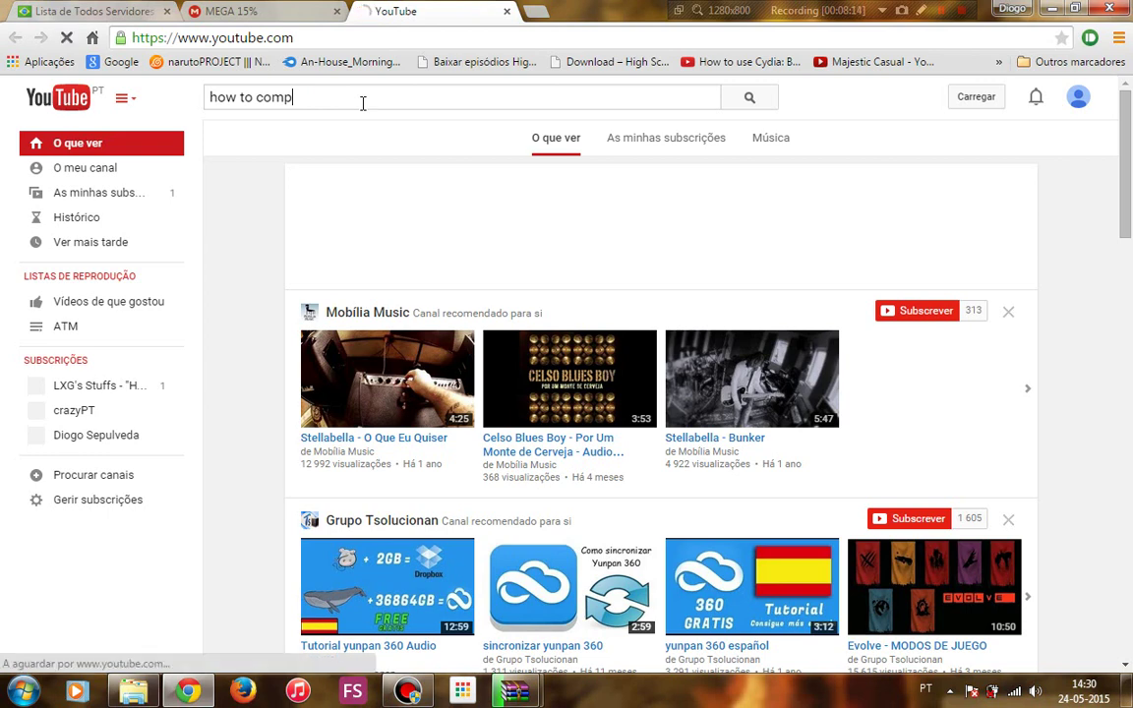
{"action": "type", "text": "ress"}
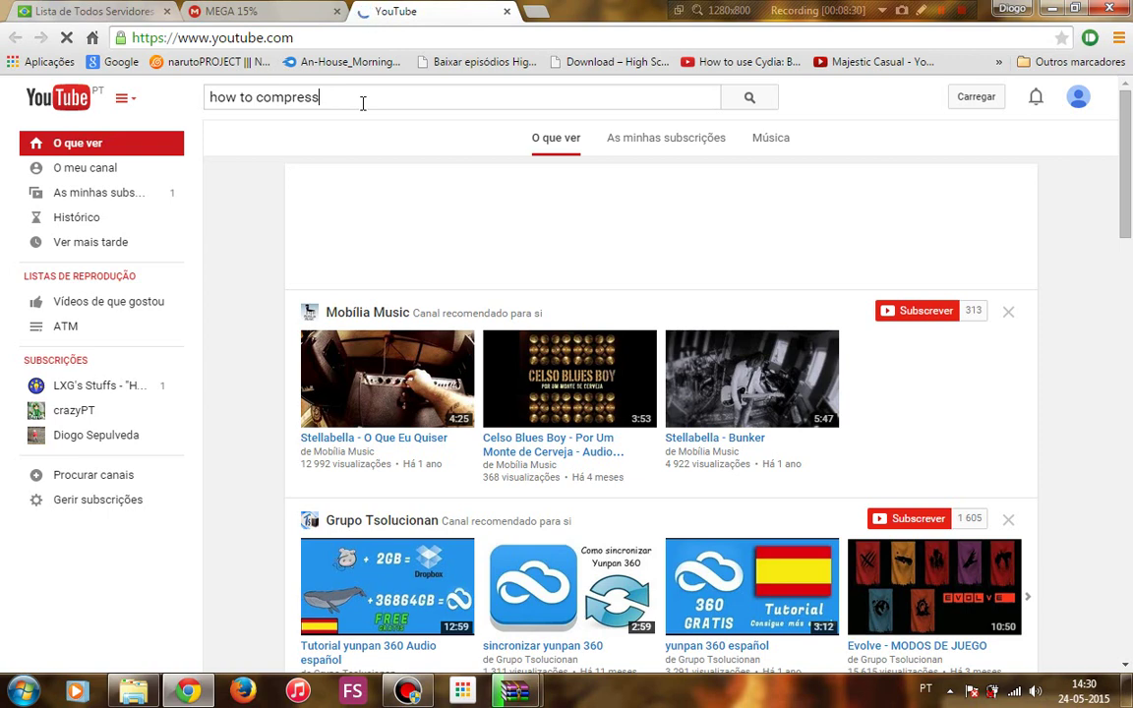
{"action": "type", "text": "f"}
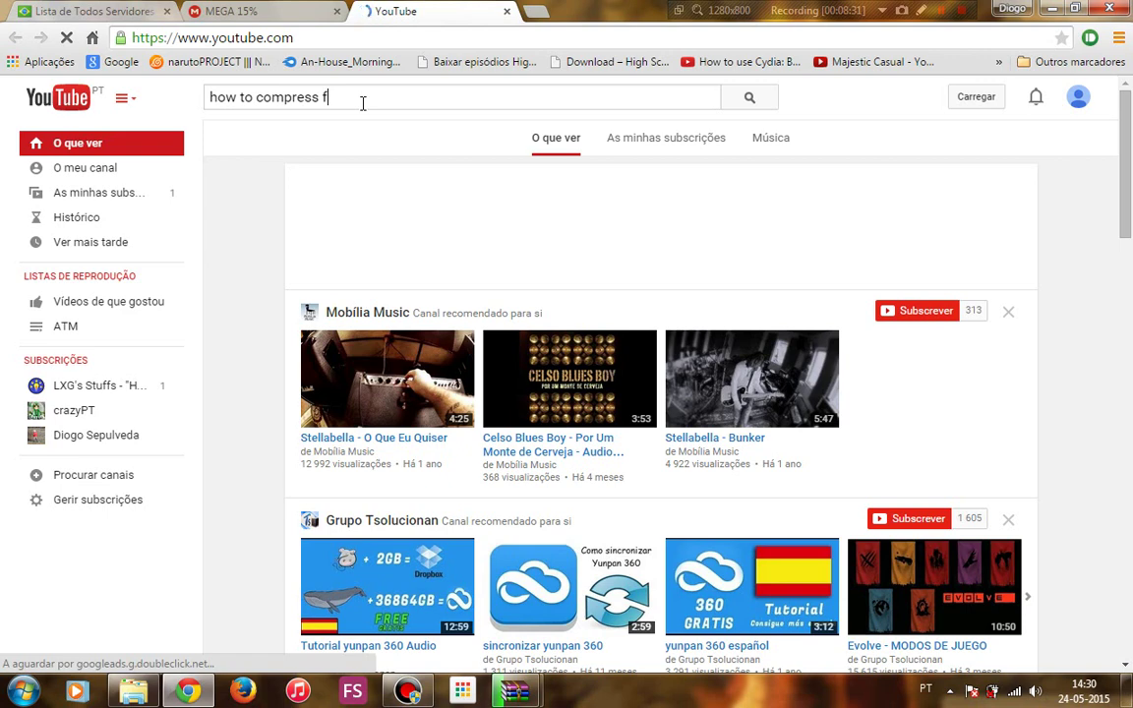
{"action": "type", "text": "iles"}
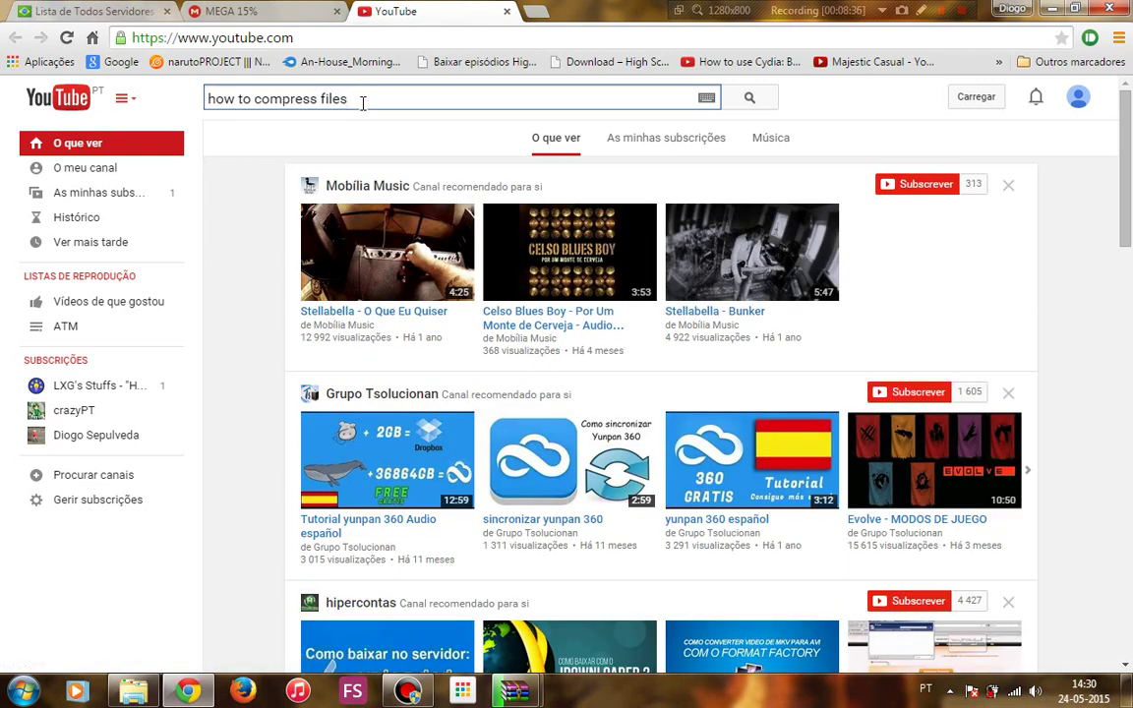
{"action": "key", "text": "Return"}
Send the 2015-05-23 Motas archiving to the background and minimise the 2015-05-23 Nova pasta (113) progress window.
{"action": "mouse_move", "coordinate": [511, 691]}
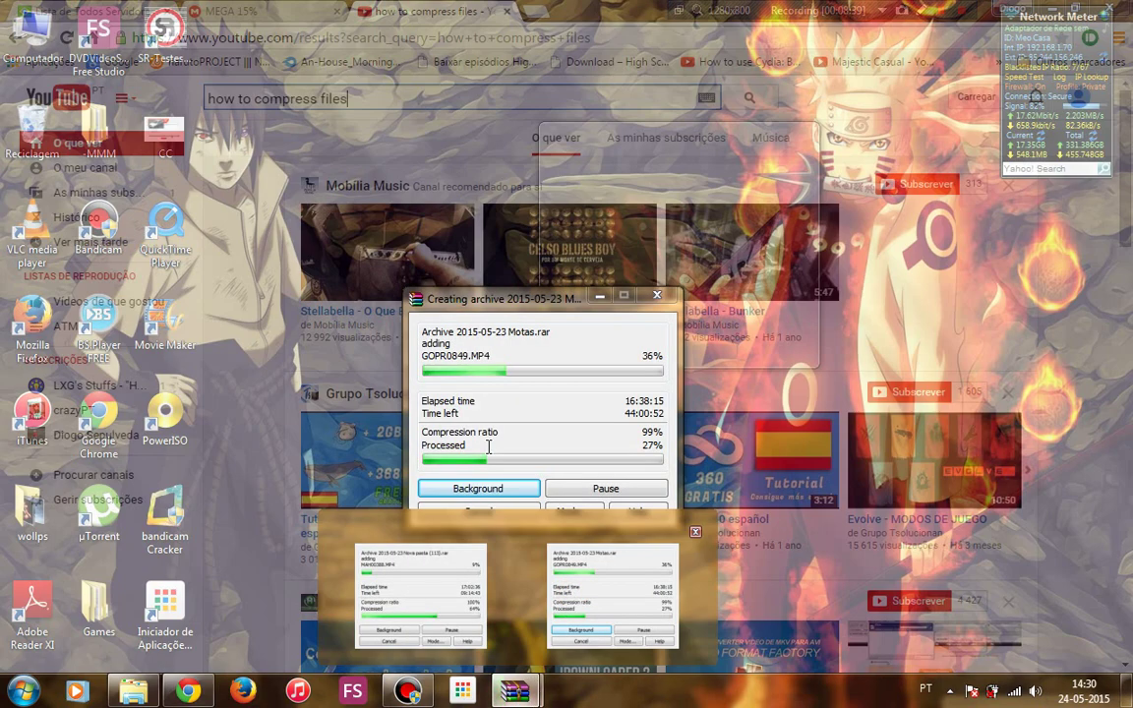
{"action": "left_click", "coordinate": [516, 551]}
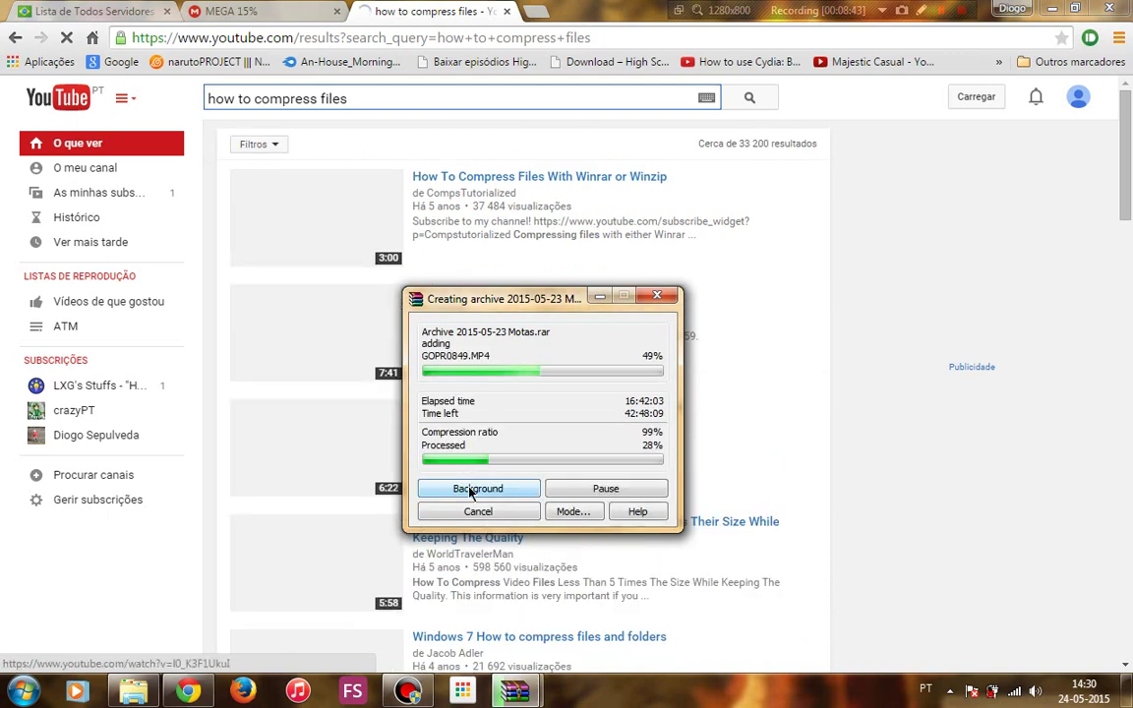
{"action": "left_click", "coordinate": [471, 491]}
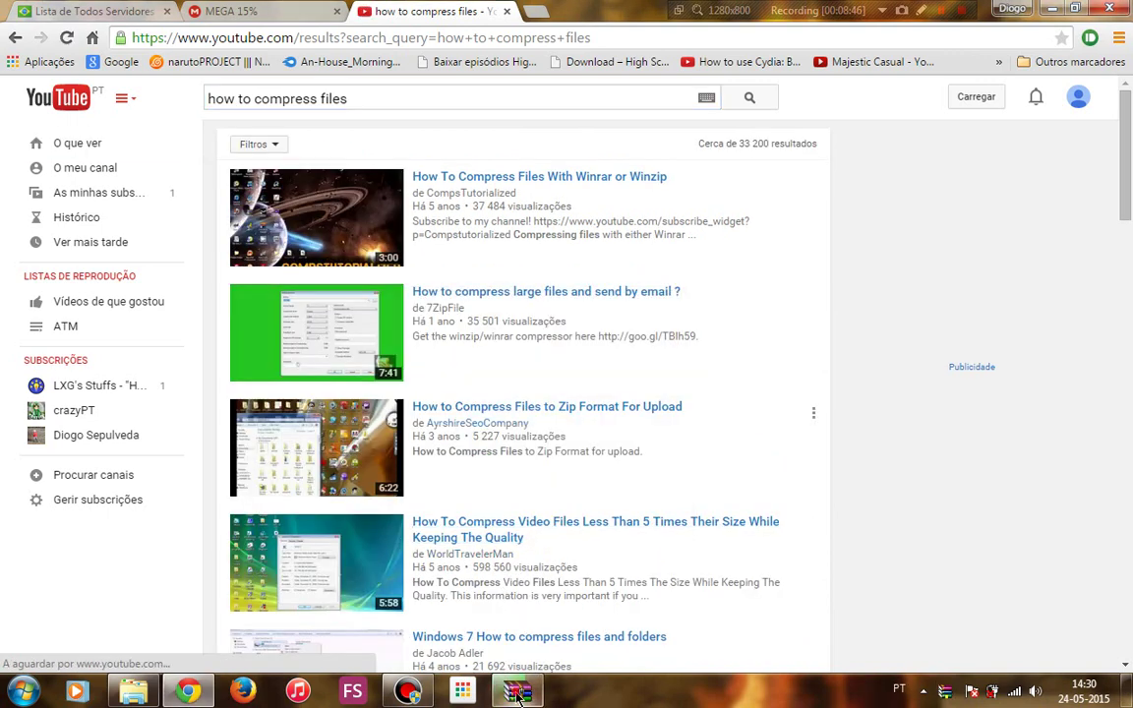
{"action": "left_click", "coordinate": [515, 694]}
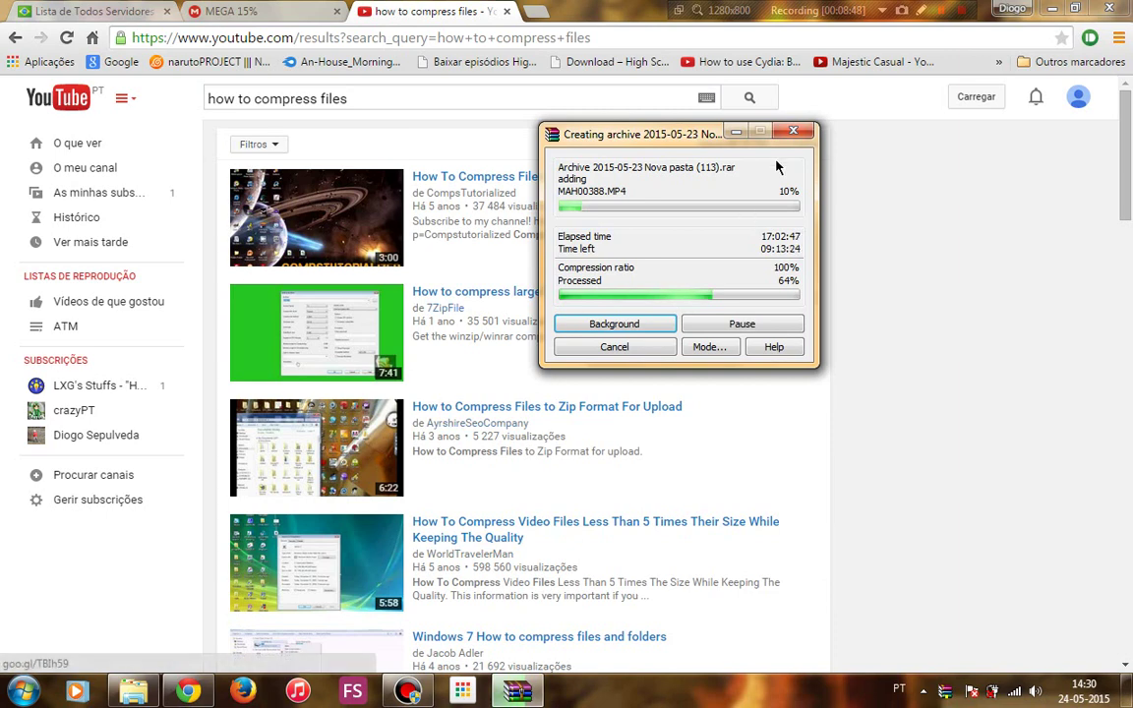
{"action": "left_click", "coordinate": [736, 131]}
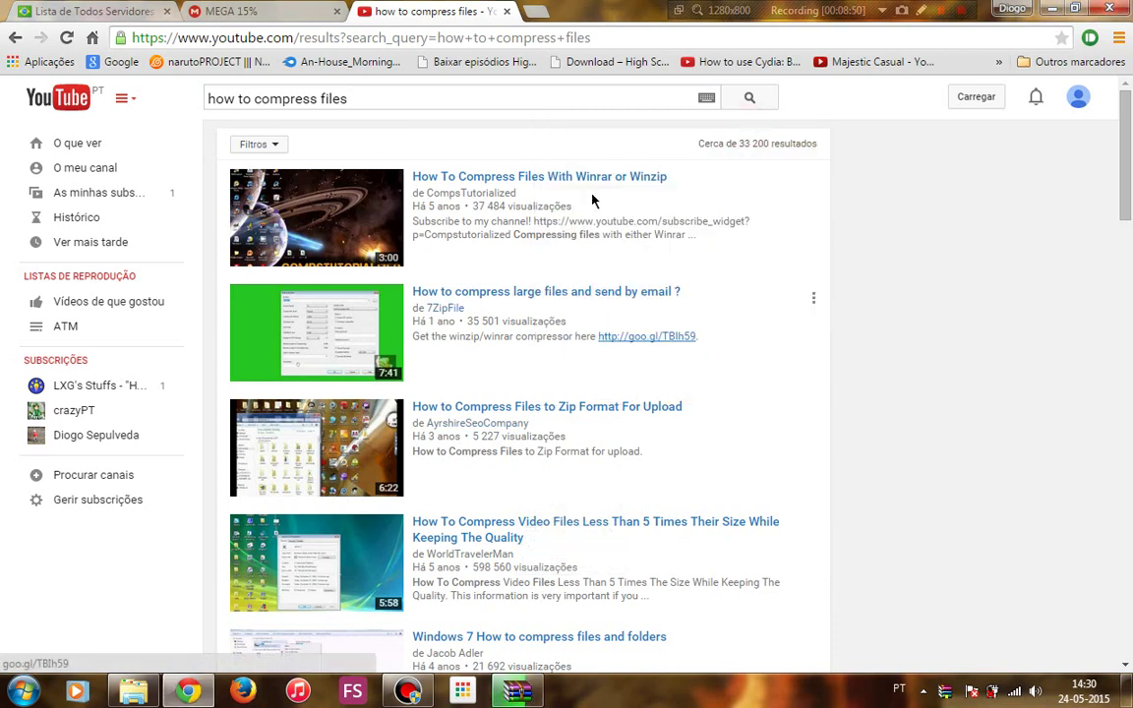
Play the video "How To Compress Files With Winrar or Winzip", adjust its volume and close the ad banner over it.
{"action": "left_click", "coordinate": [487, 187]}
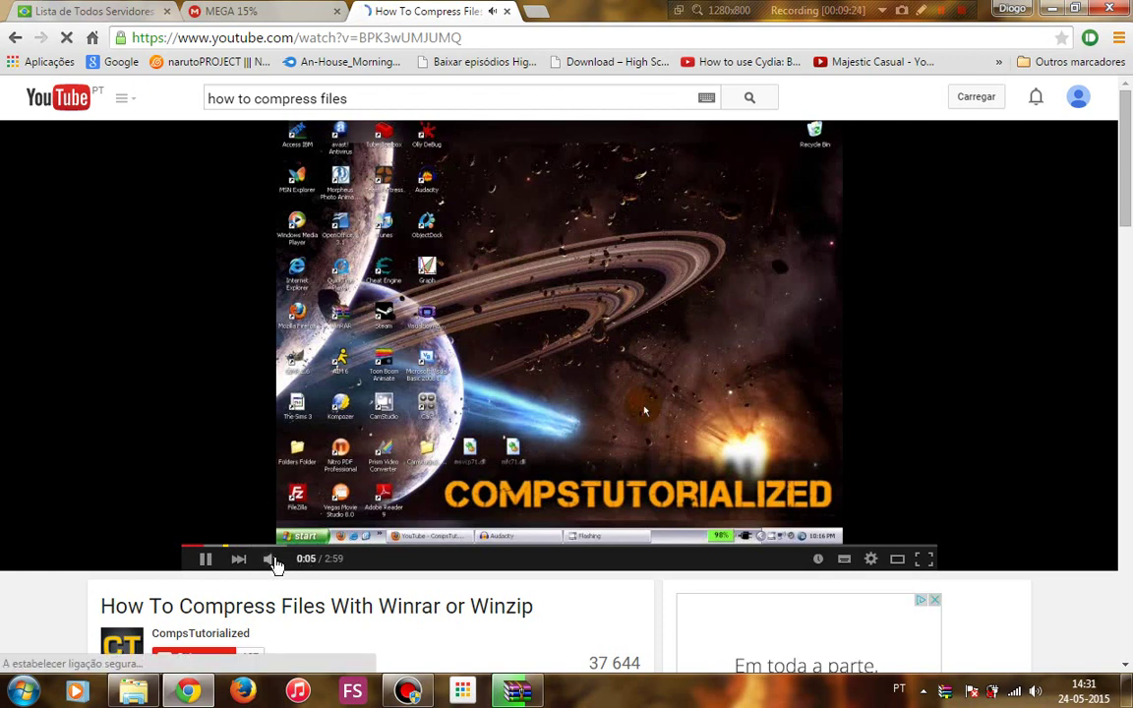
{"action": "mouse_move", "coordinate": [270, 563]}
{"action": "left_click", "coordinate": [316, 560]}
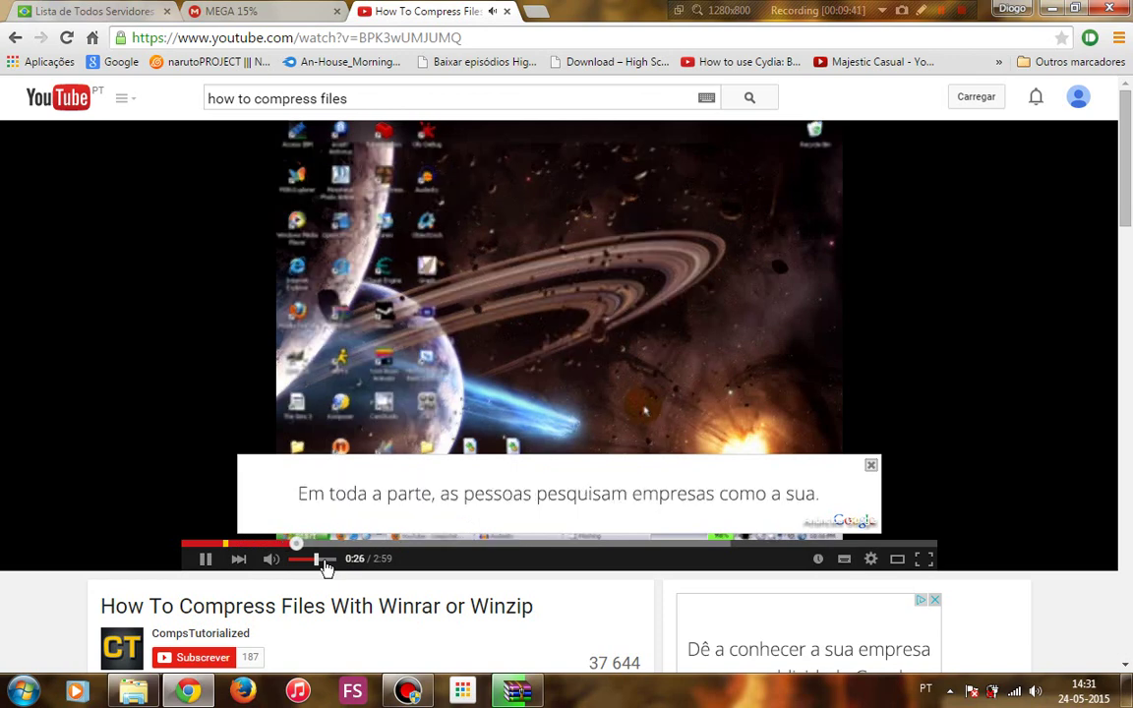
{"action": "left_click", "coordinate": [870, 465]}
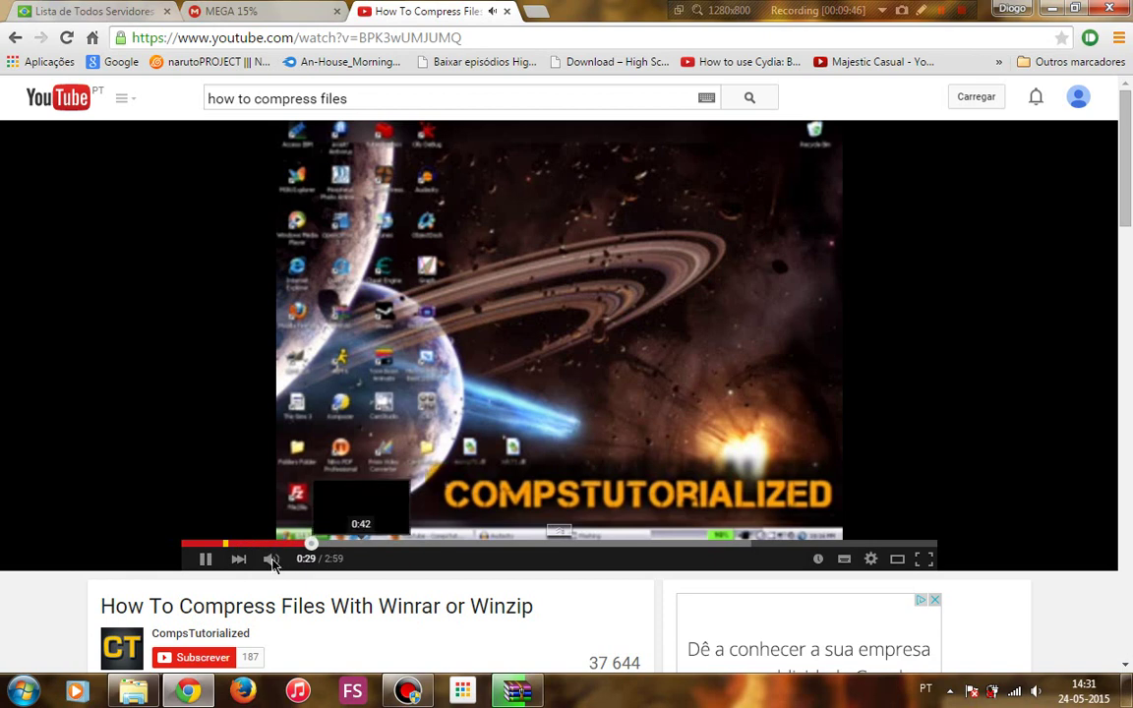
{"action": "left_click", "coordinate": [872, 560]}
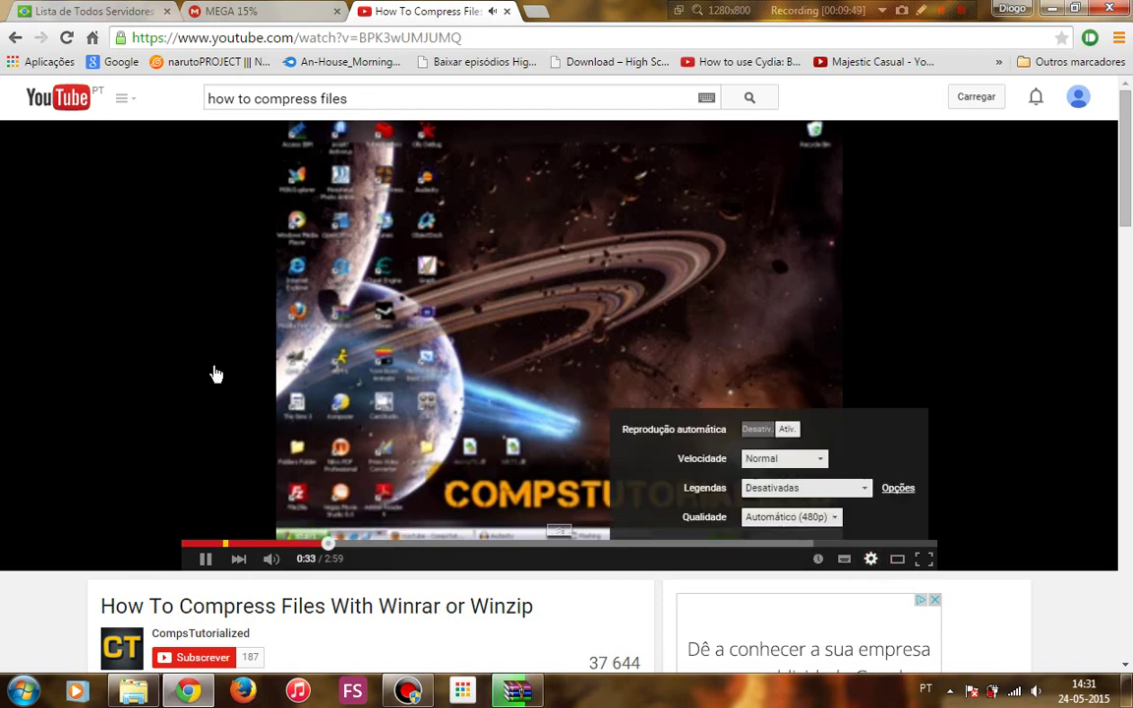
{"action": "left_click", "coordinate": [264, 561]}
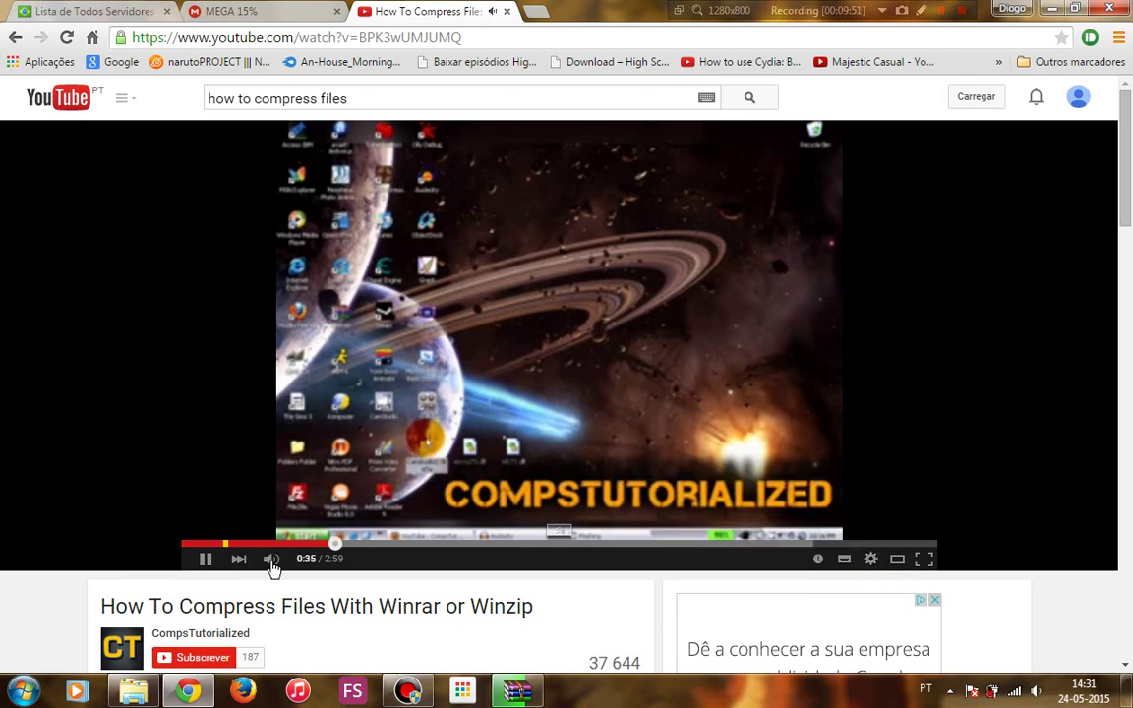
{"action": "mouse_move", "coordinate": [287, 567]}
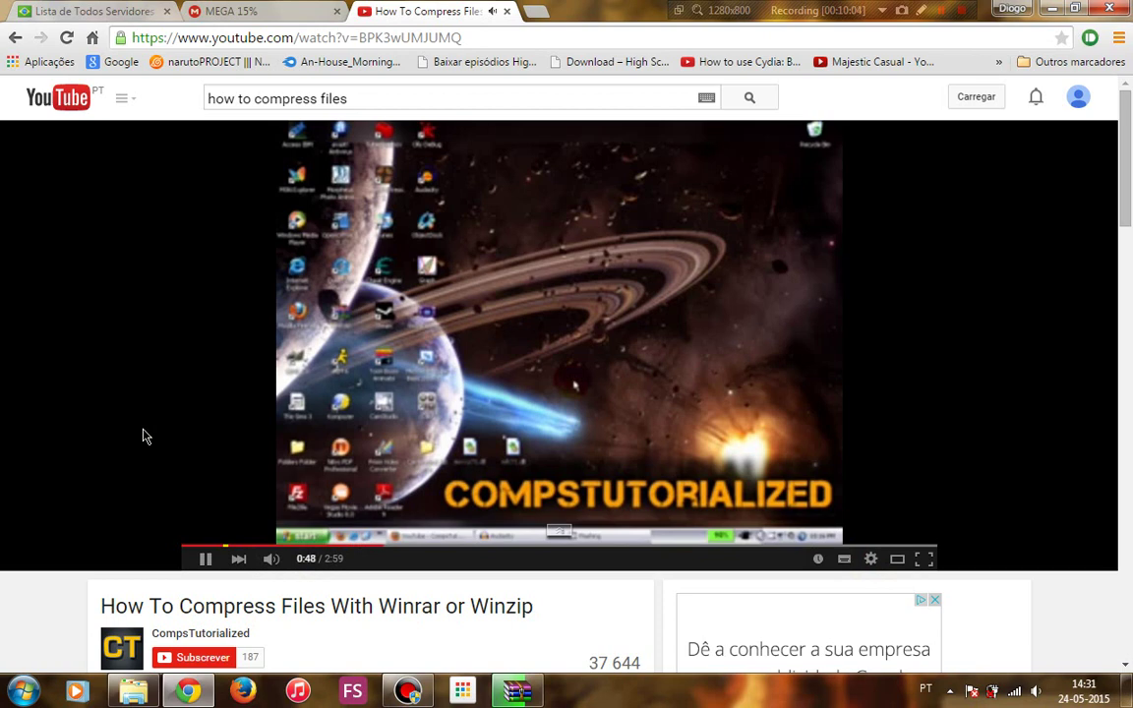
Return to the search results and search YouTube for "how to compress large files to smaller size".
{"action": "left_click", "coordinate": [152, 246]}
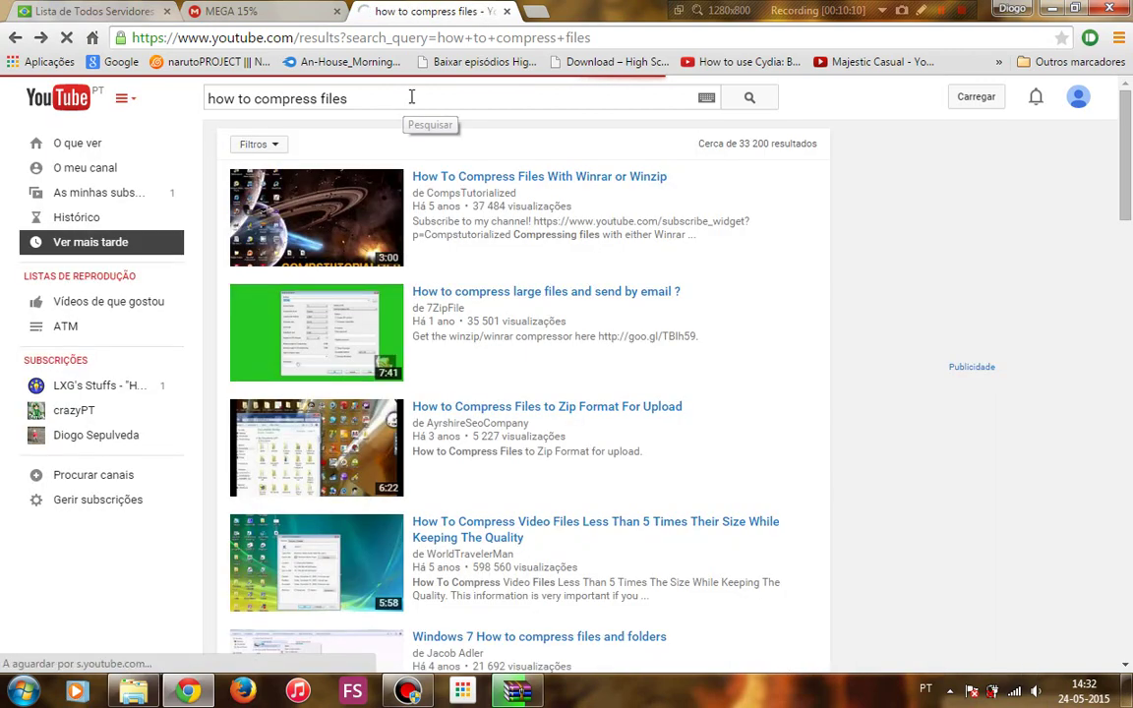
{"action": "left_click", "coordinate": [412, 97]}
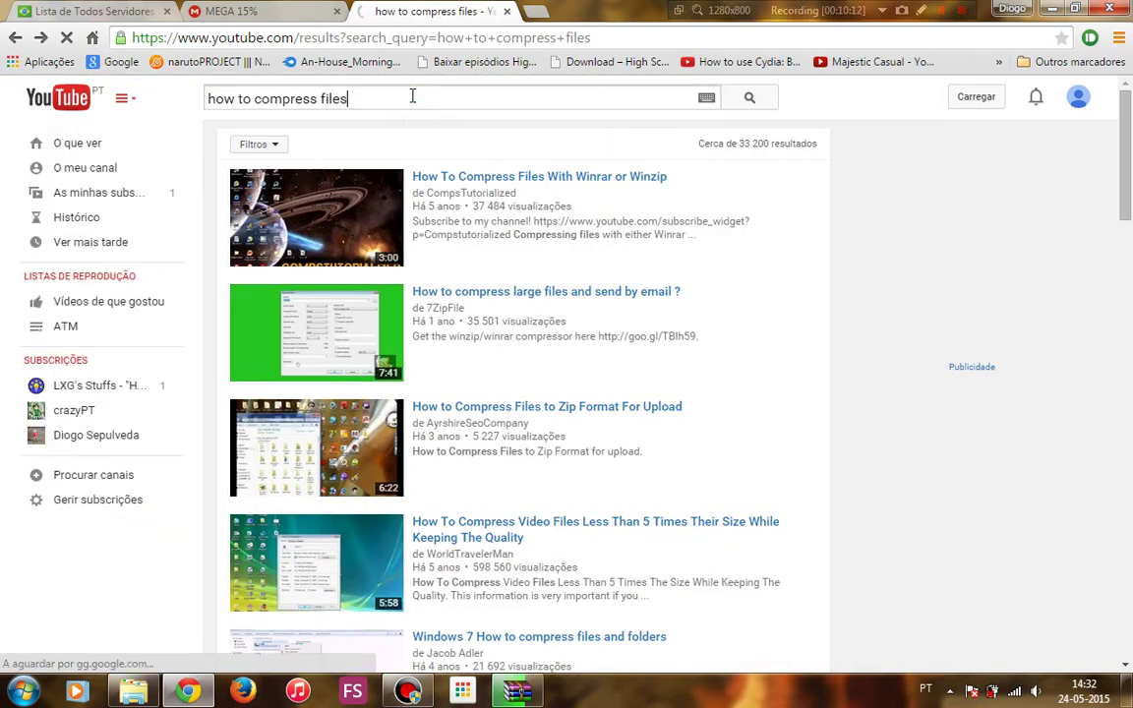
{"action": "type", "text": "to smalle"}
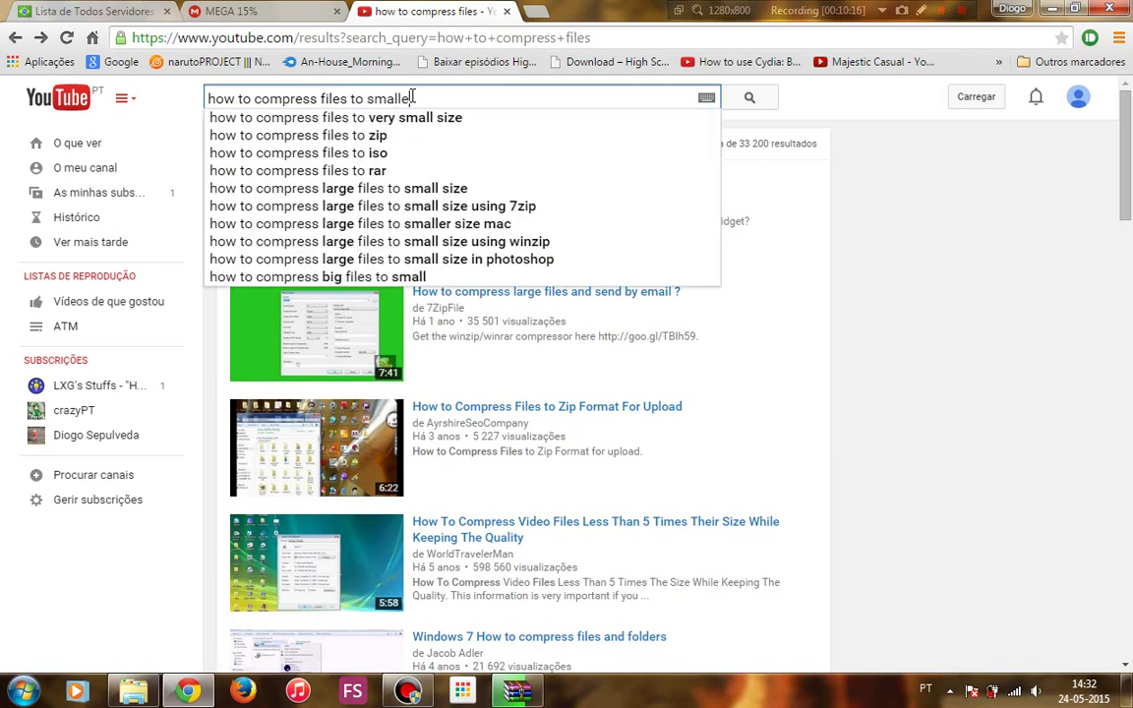
{"action": "type", "text": "r size"}
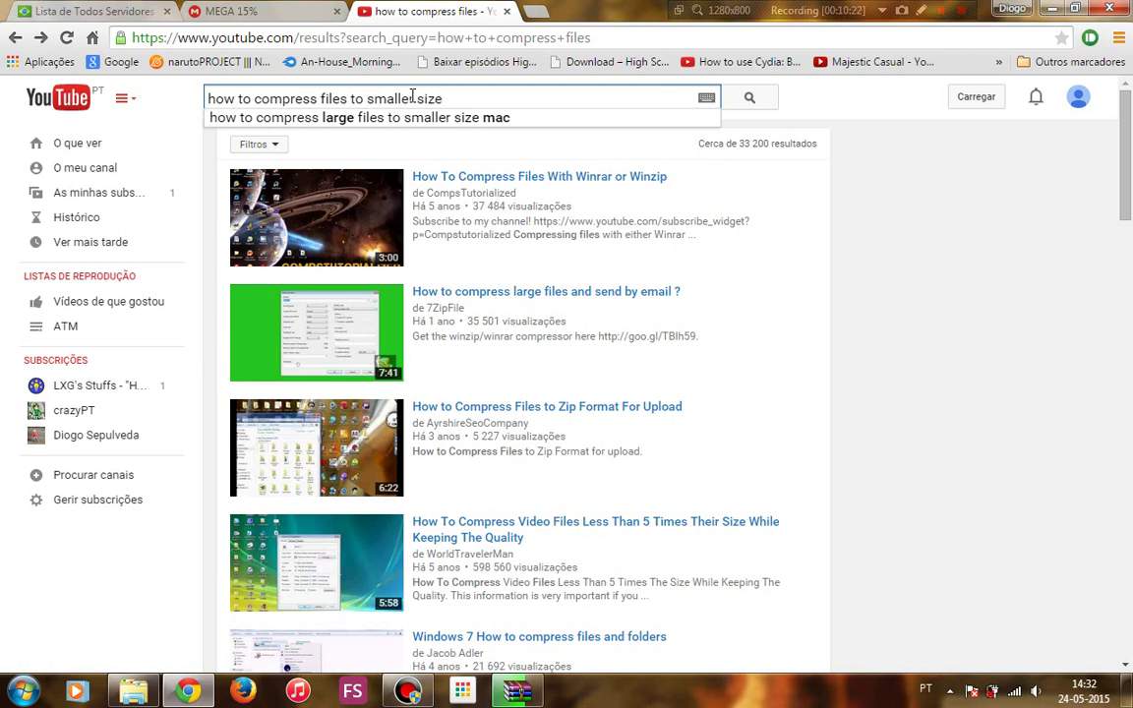
{"action": "key", "text": "Down"}
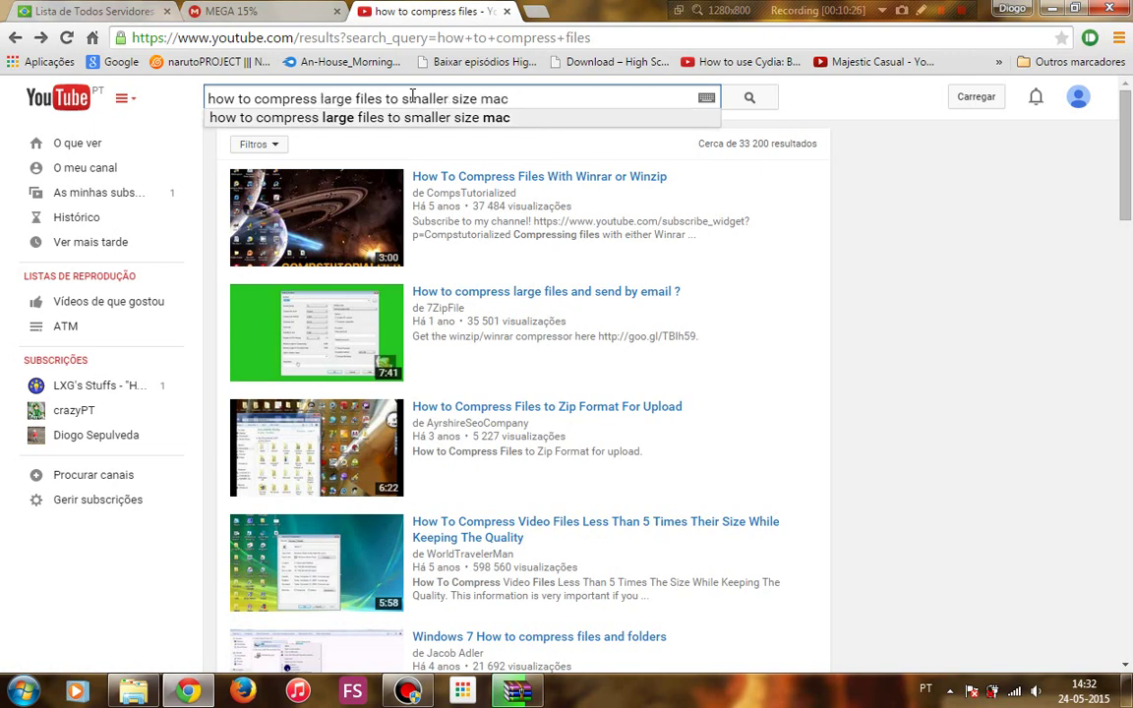
{"action": "key", "text": "BackSpace"}
{"action": "key", "text": "BackSpace"}
{"action": "key", "text": "BackSpace"}
{"action": "key", "text": "BackSpace"}
{"action": "key", "text": "BackSpace"}
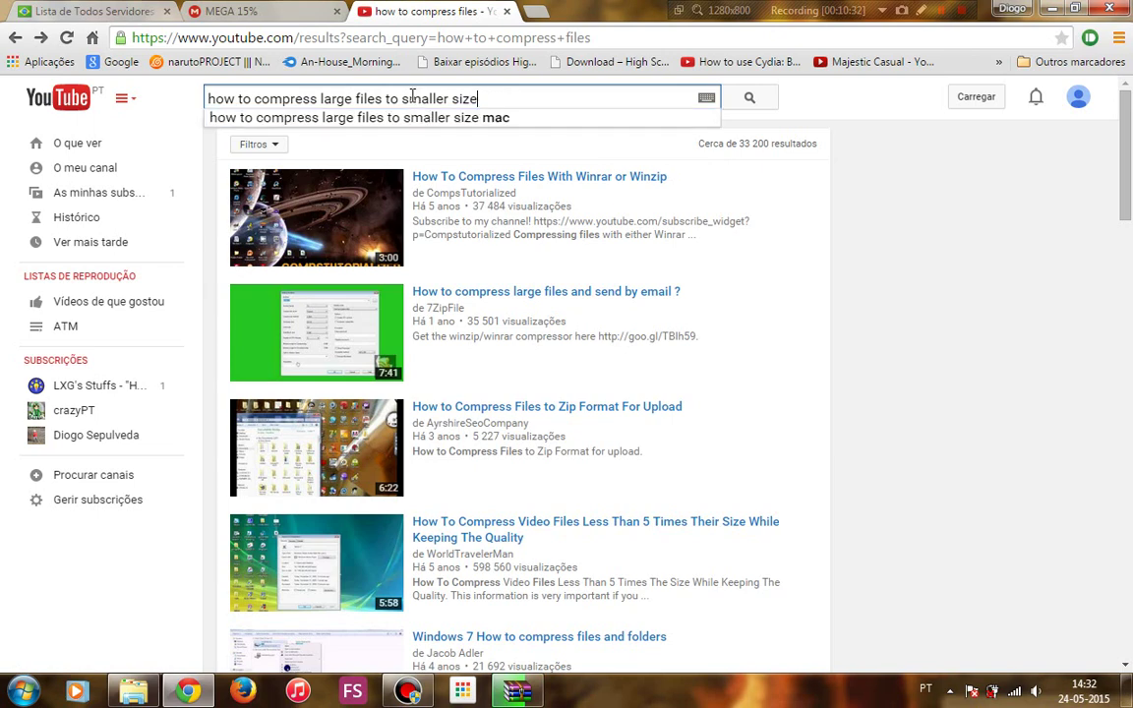
{"action": "key", "text": "Return"}
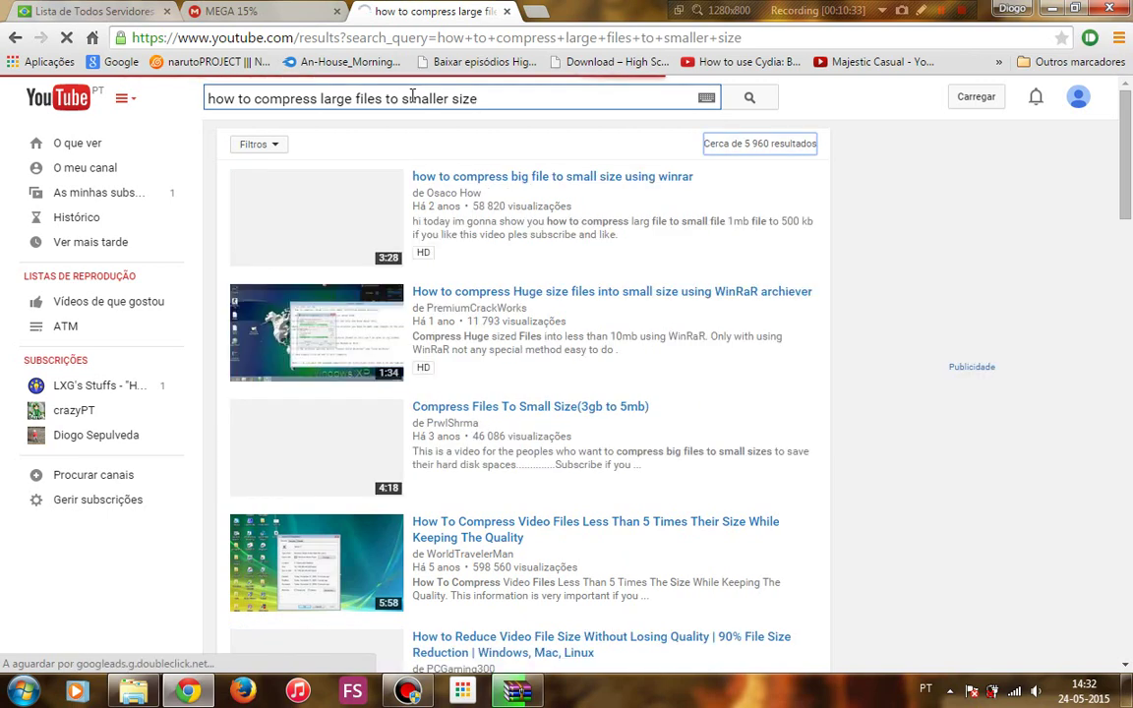
Play the video "how to compress big file to small size using winrar" and check the MEGA upload while it runs.
{"action": "left_click", "coordinate": [552, 176]}
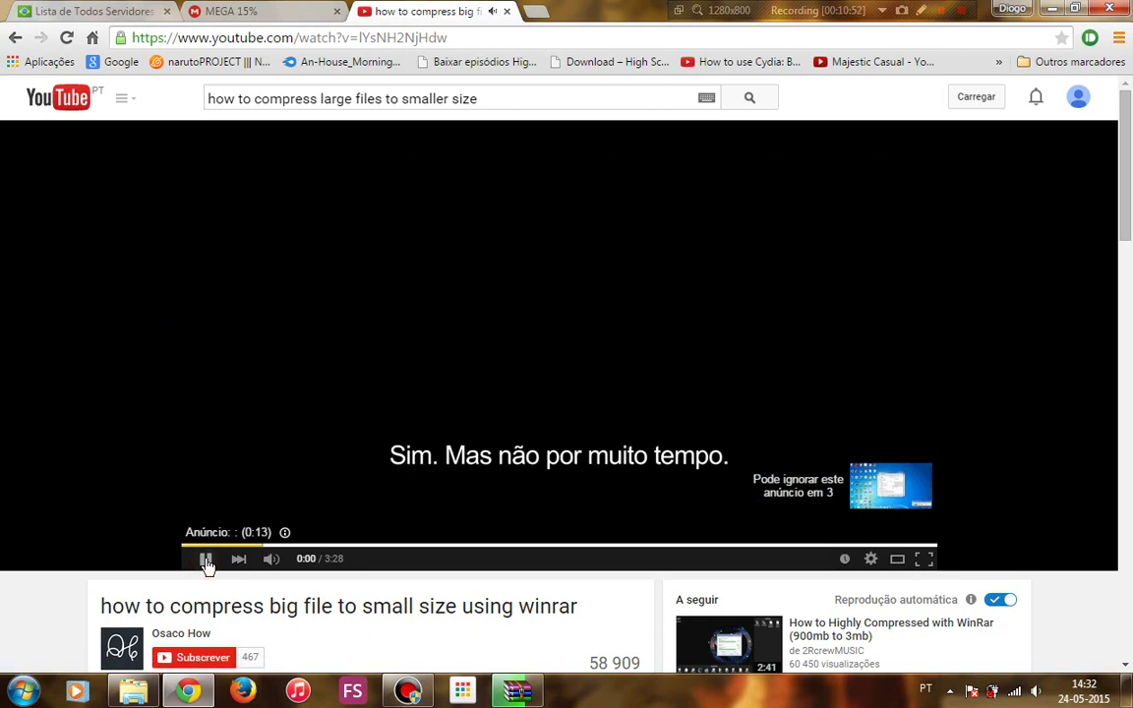
{"action": "left_click", "coordinate": [206, 559]}
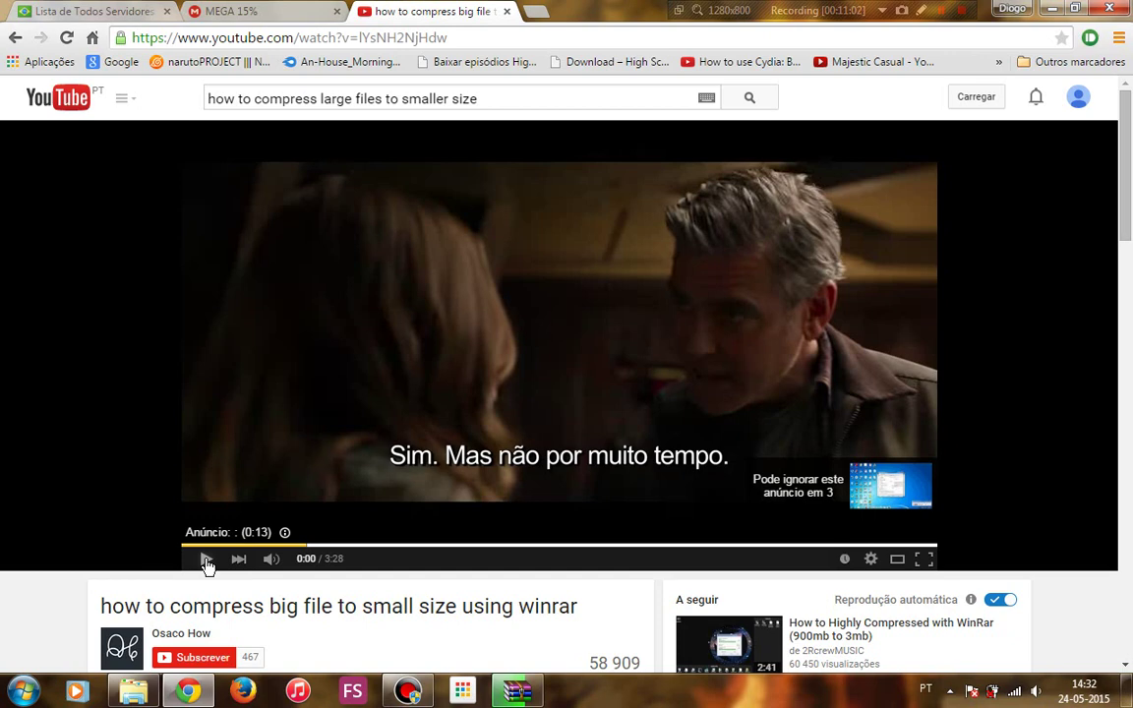
{"action": "left_click", "coordinate": [207, 559]}
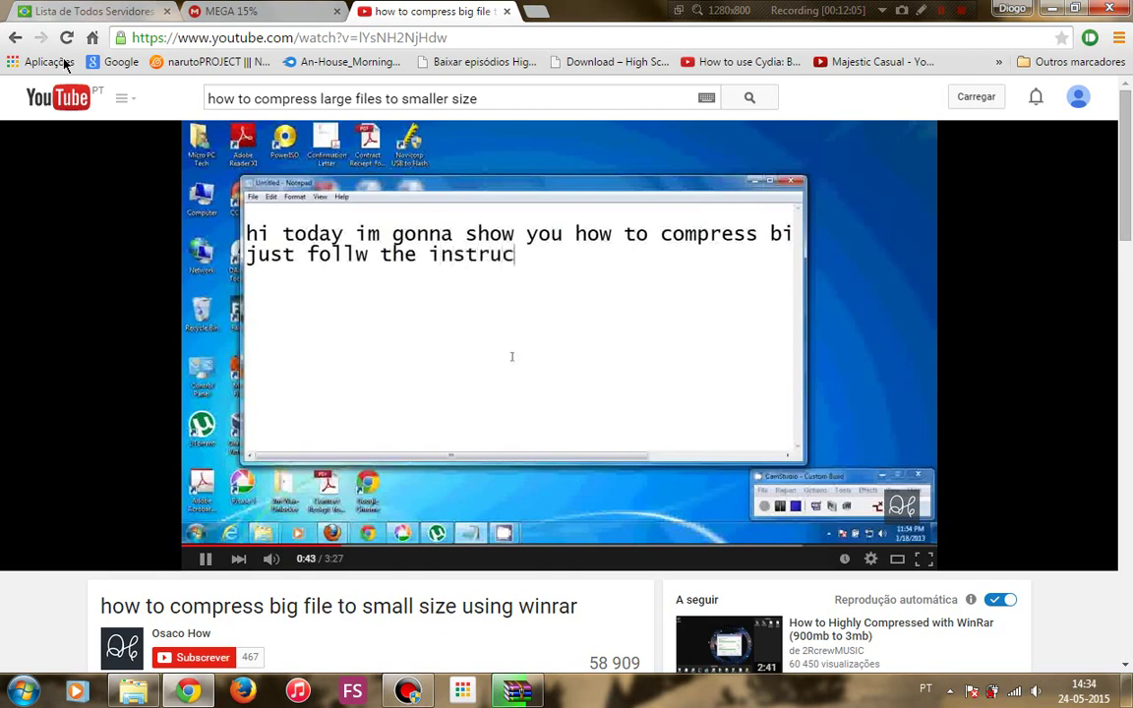
{"action": "left_click", "coordinate": [224, 12]}
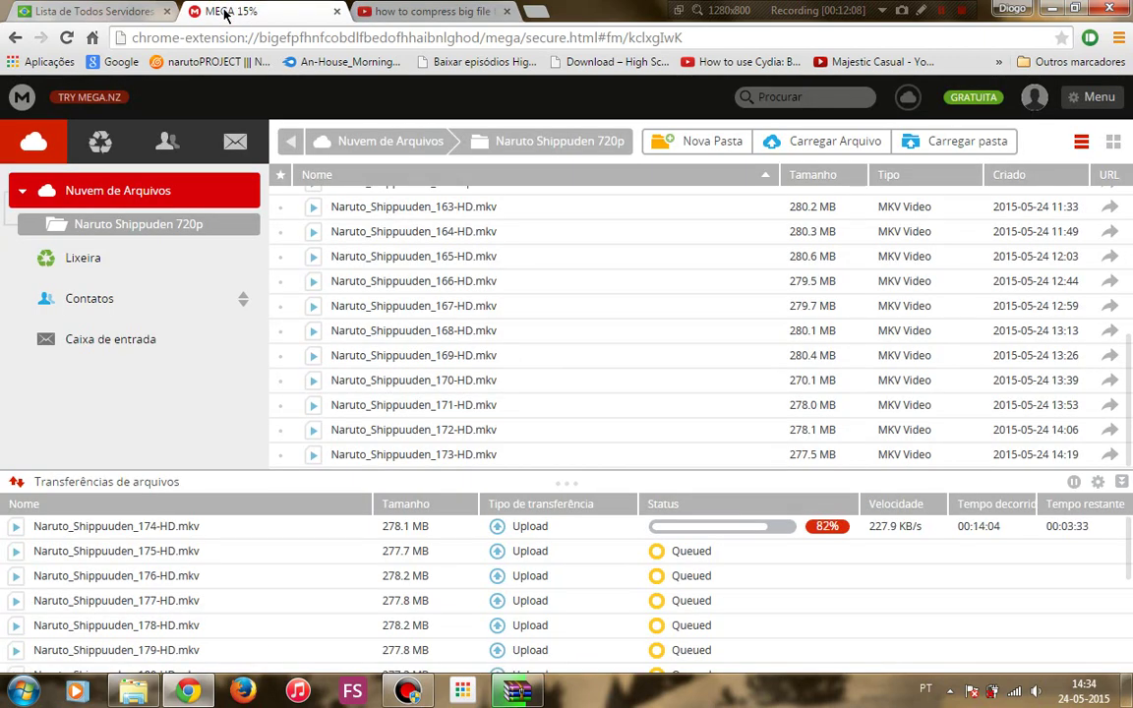
{"action": "left_click", "coordinate": [439, 12]}
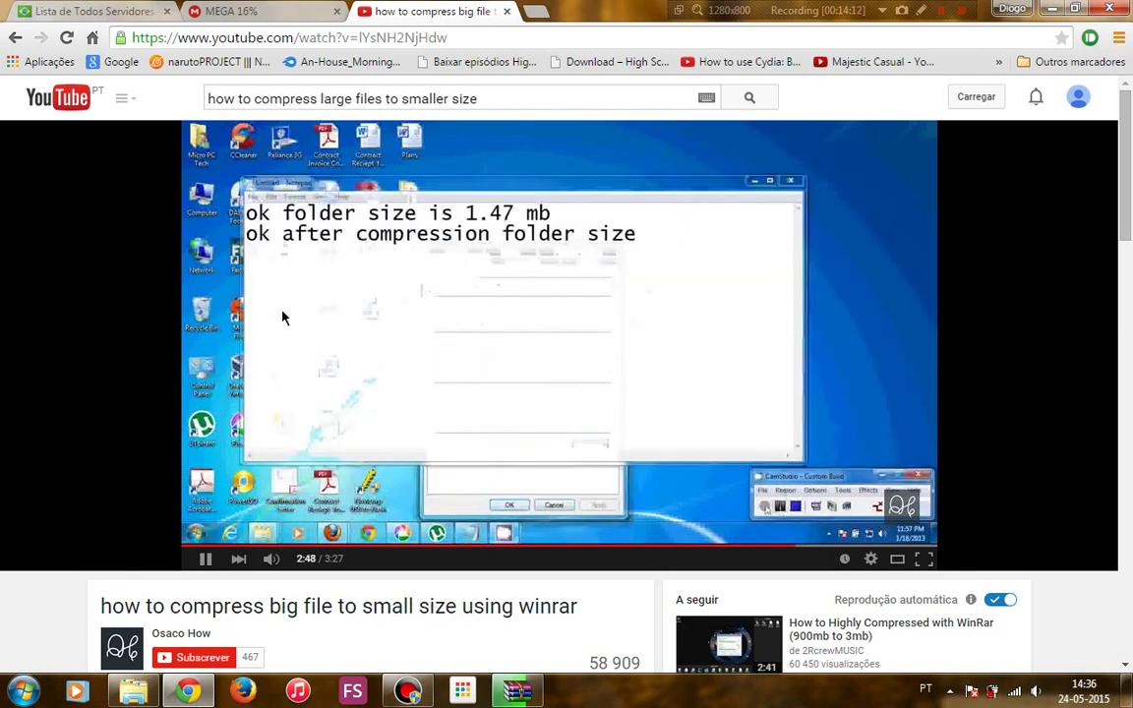
Open the suggested video "How to Highly Compressed with WinRar (900mb to 3mb)" in a new tab, checking the WinRAR archiving progress while it loads.
{"action": "key", "text": "space"}
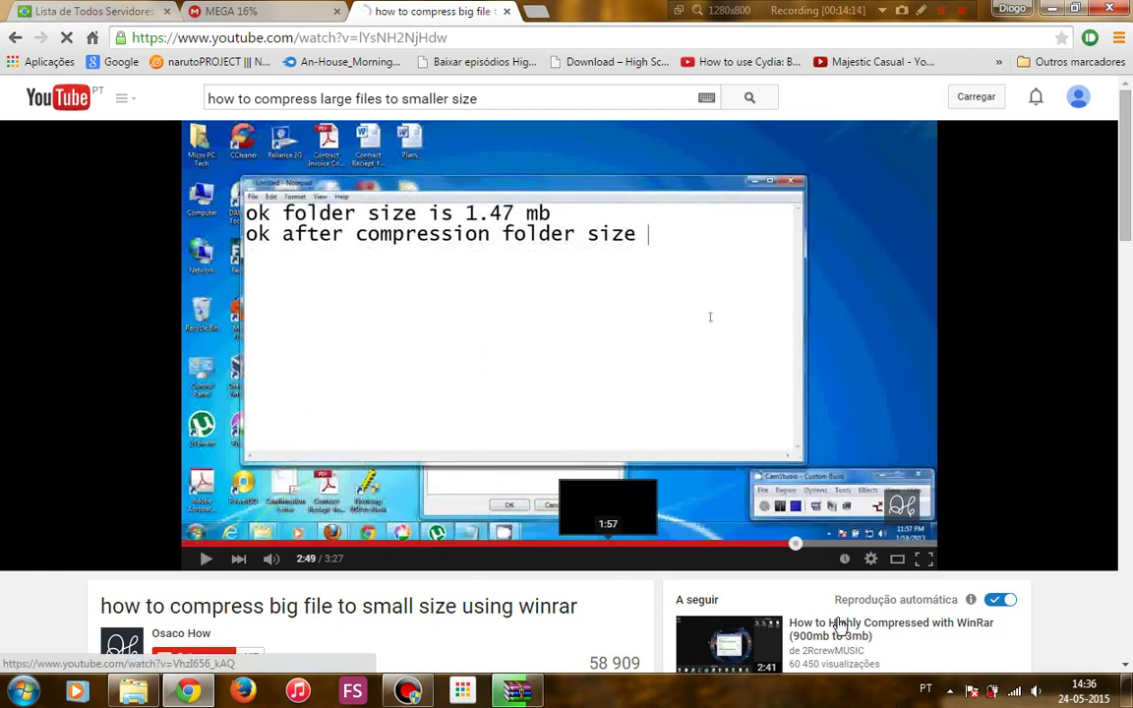
{"action": "right_click", "coordinate": [839, 625]}
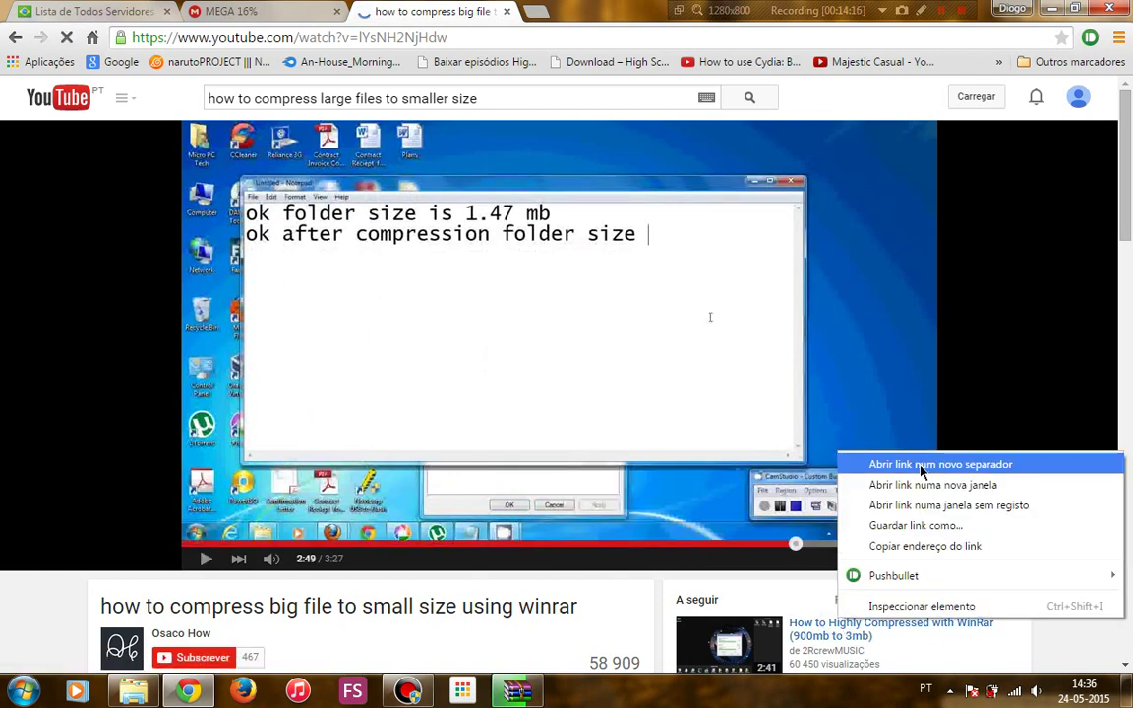
{"action": "left_click", "coordinate": [877, 464]}
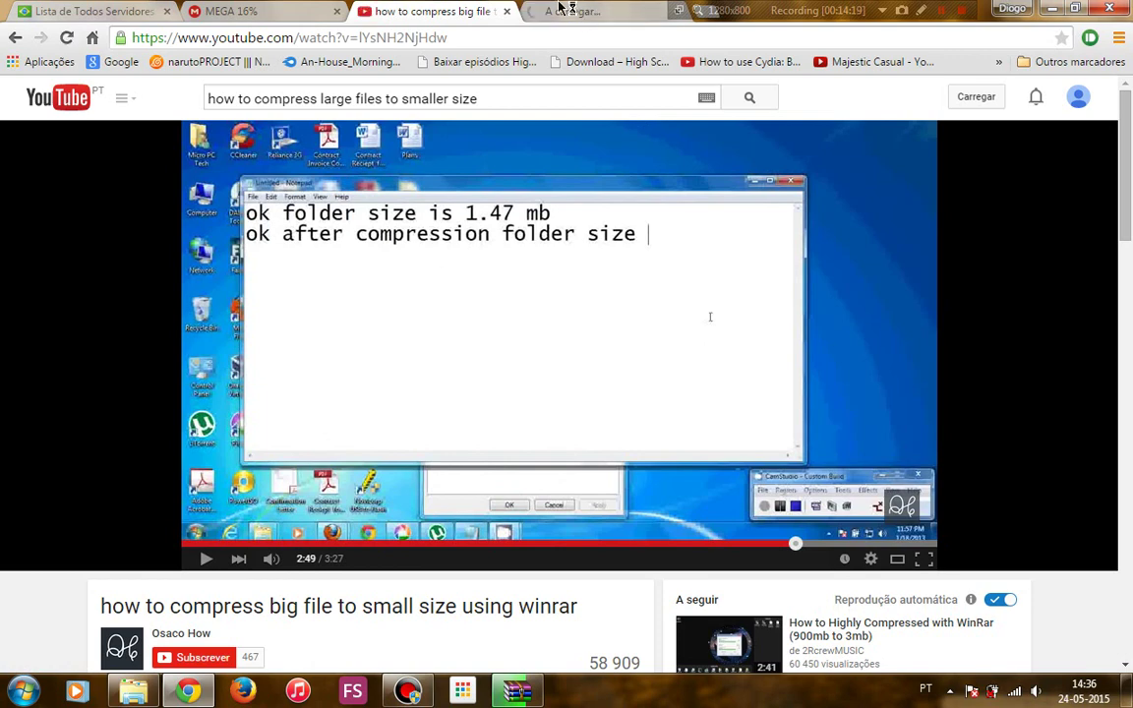
{"action": "left_click", "coordinate": [568, 12]}
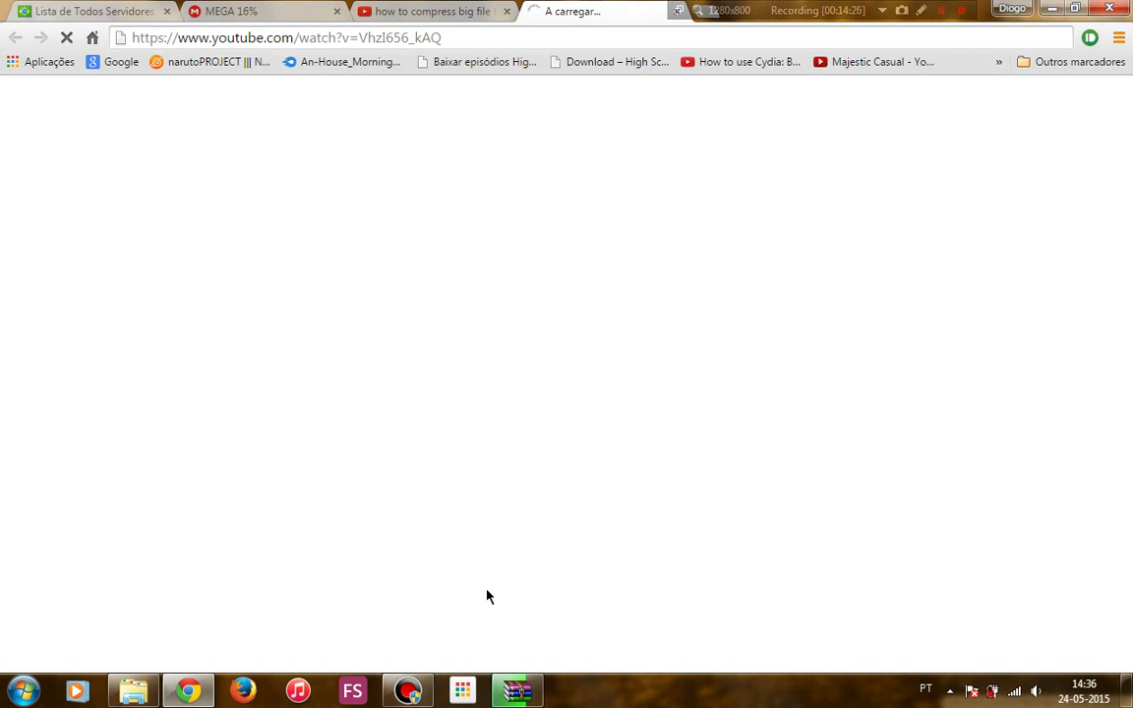
{"action": "left_click", "coordinate": [517, 691]}
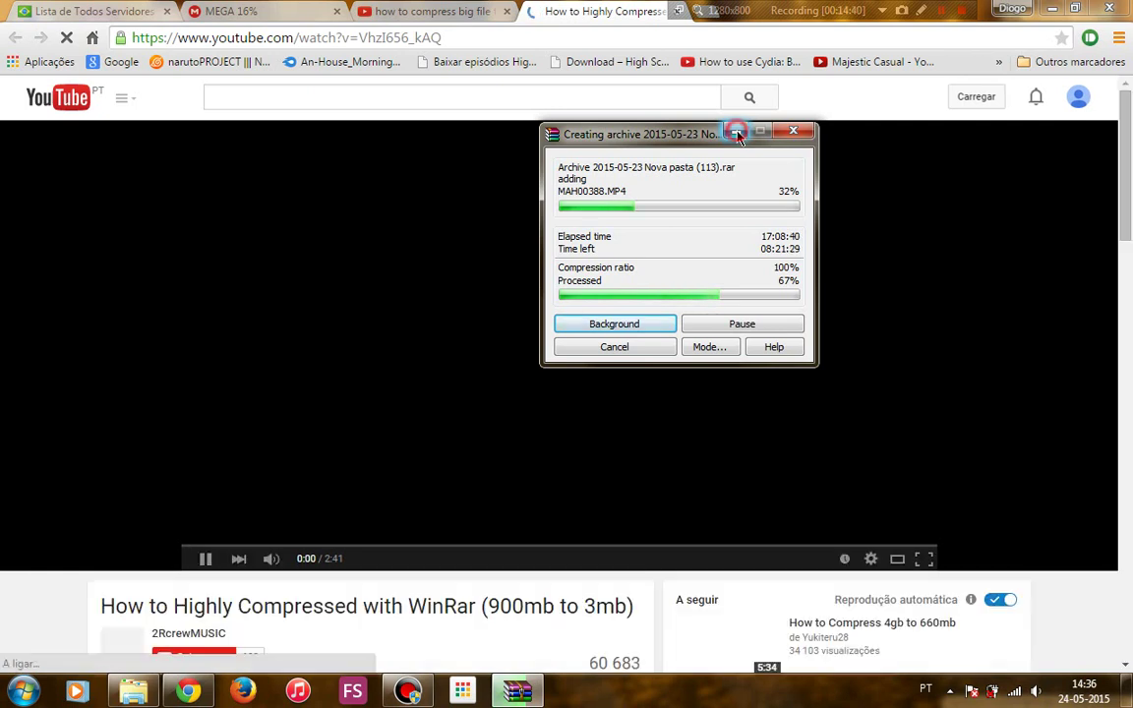
{"action": "left_click", "coordinate": [737, 131]}
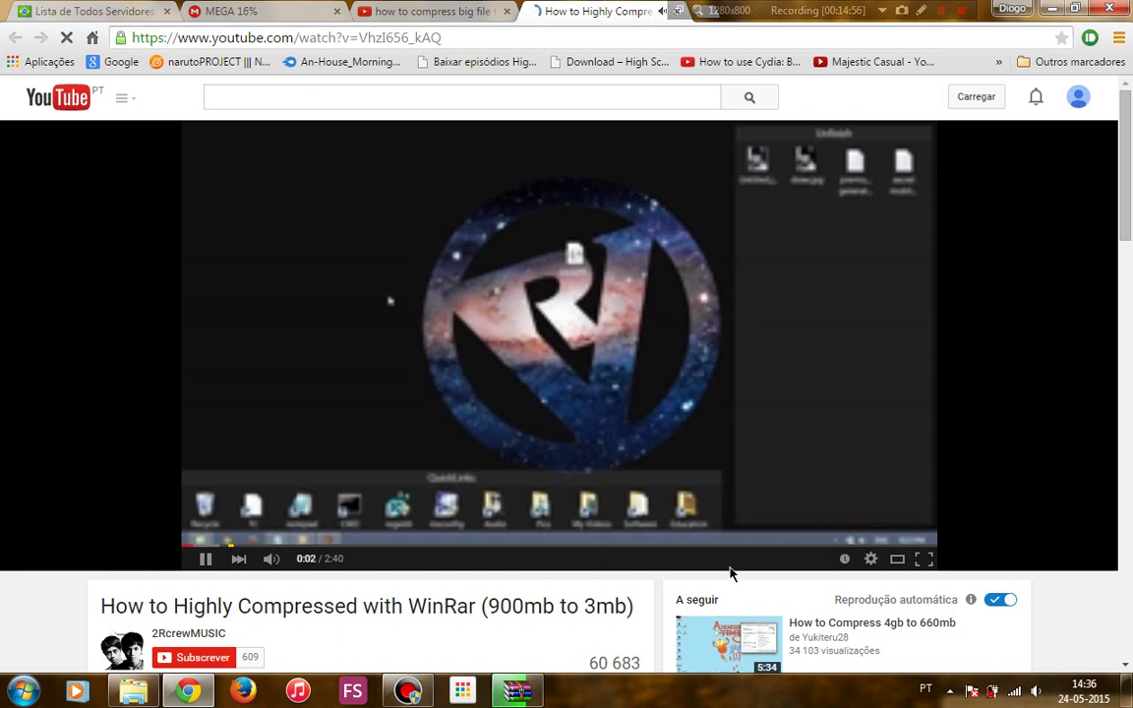
Raise the WinRAR video's playback quality, and pause it to adjust its volume.
{"action": "left_click", "coordinate": [872, 561]}
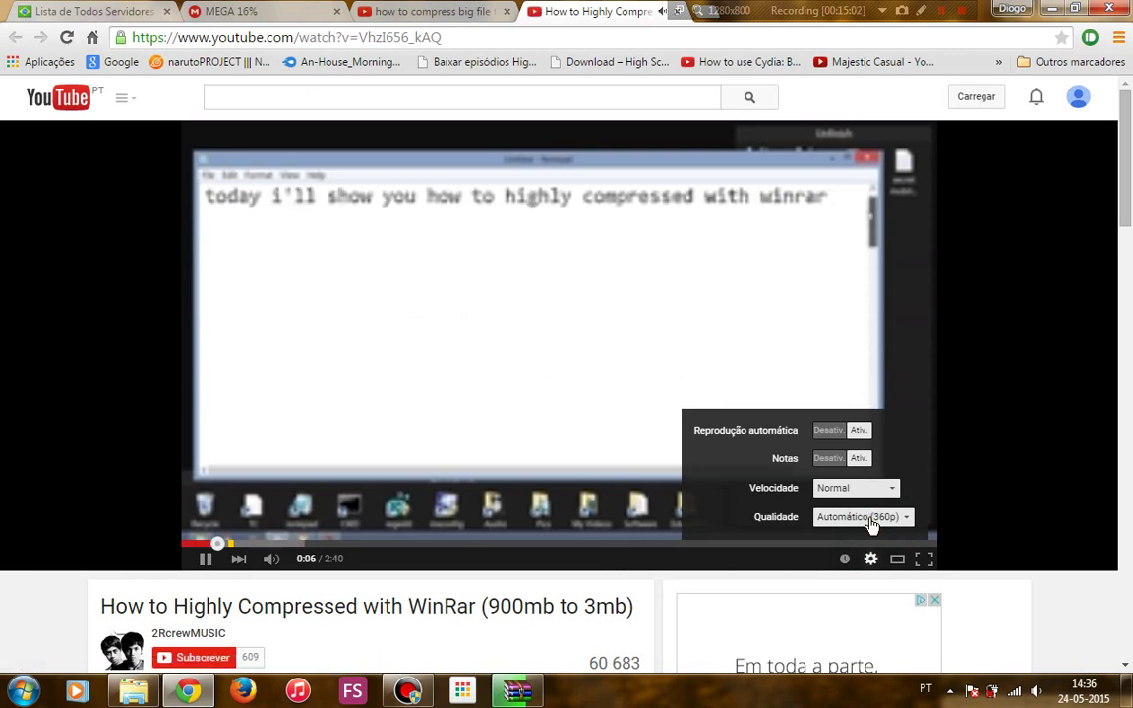
{"action": "left_click", "coordinate": [872, 521]}
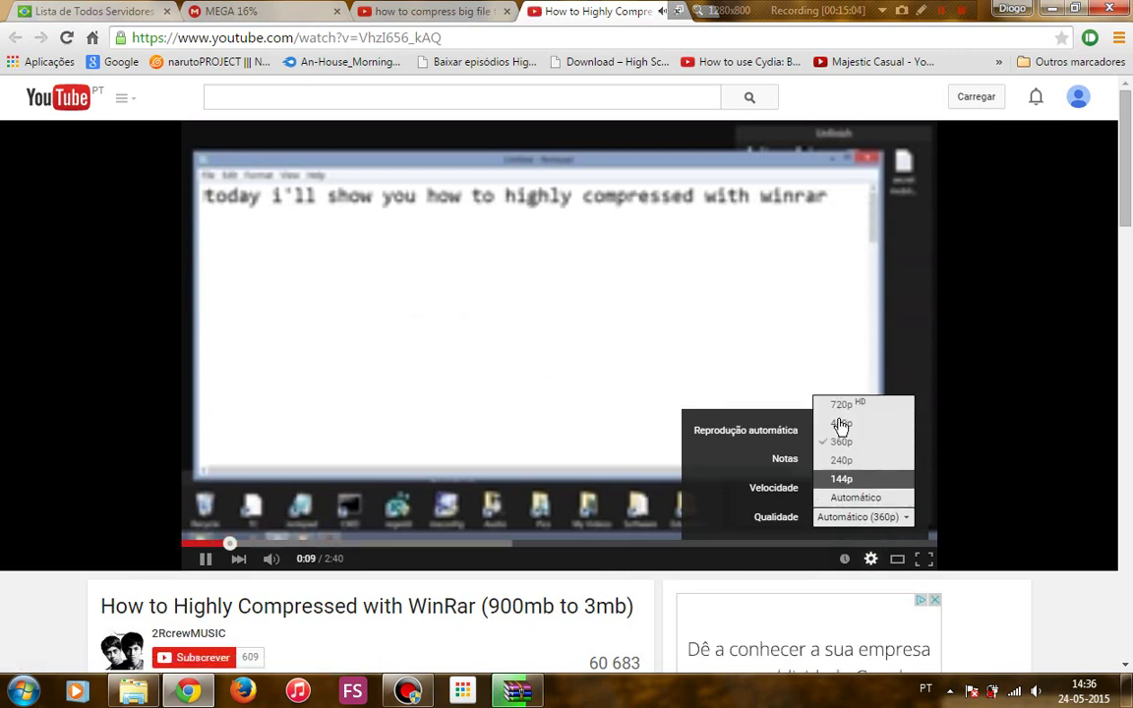
{"action": "left_click", "coordinate": [211, 356]}
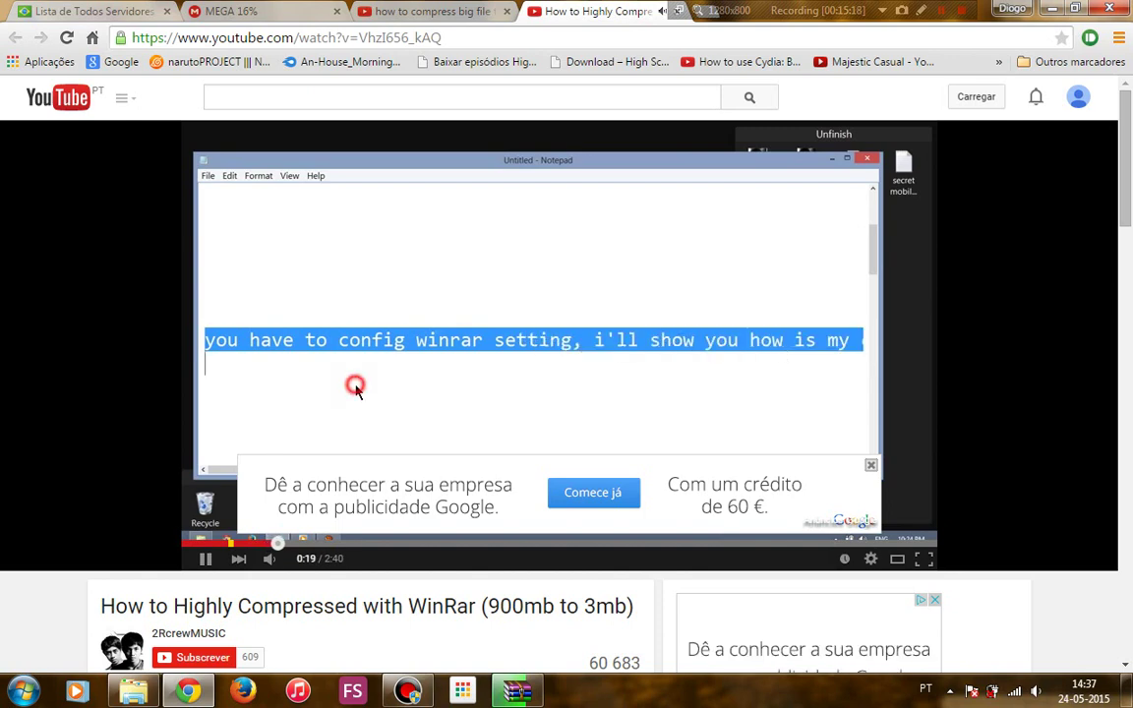
{"action": "left_click", "coordinate": [354, 551]}
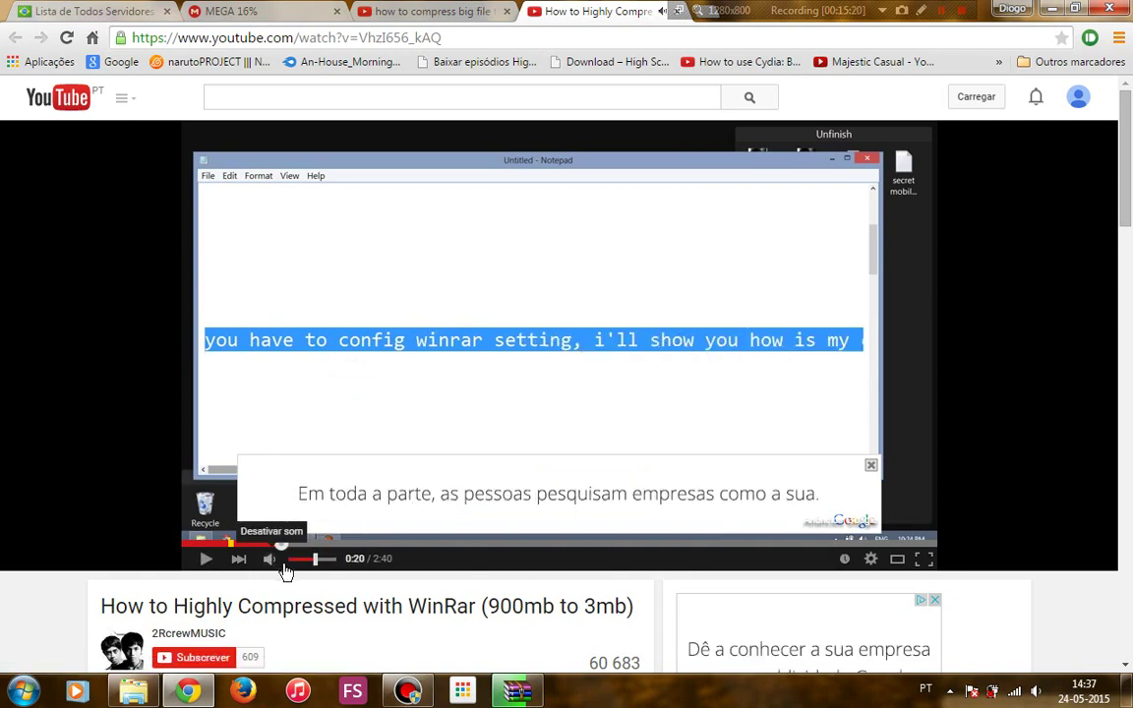
{"action": "mouse_move", "coordinate": [296, 557]}
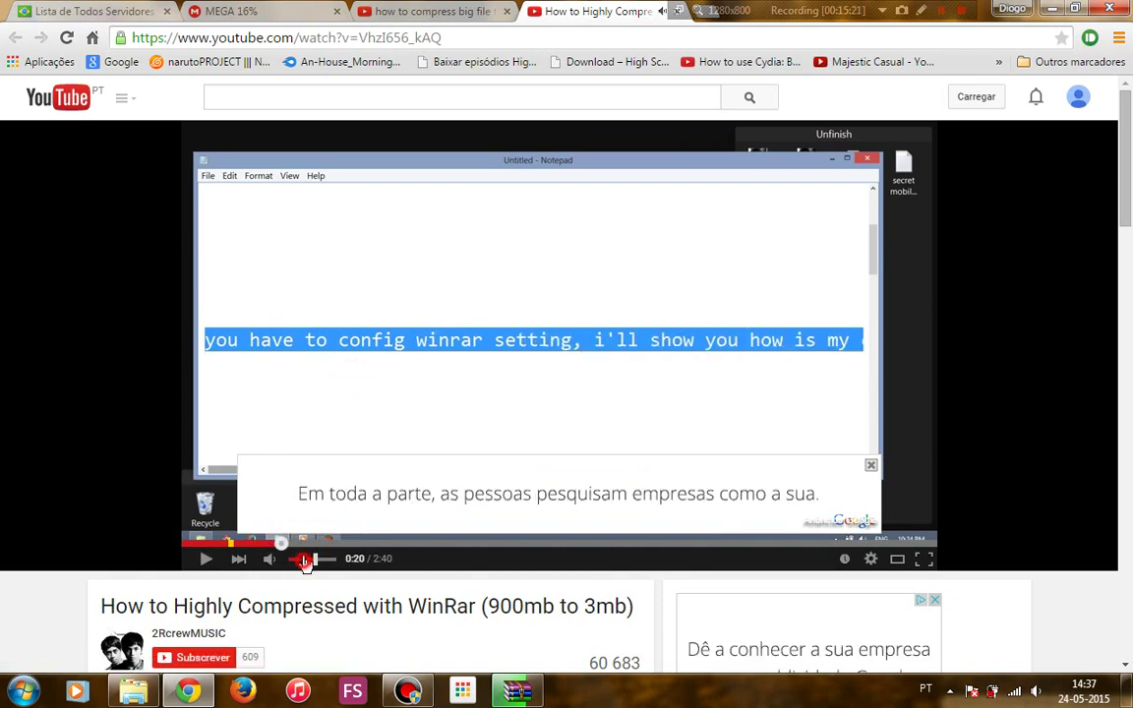
Close the Google AdWords tab and the ad banner over the video, and resume playback.
{"action": "left_click", "coordinate": [326, 469]}
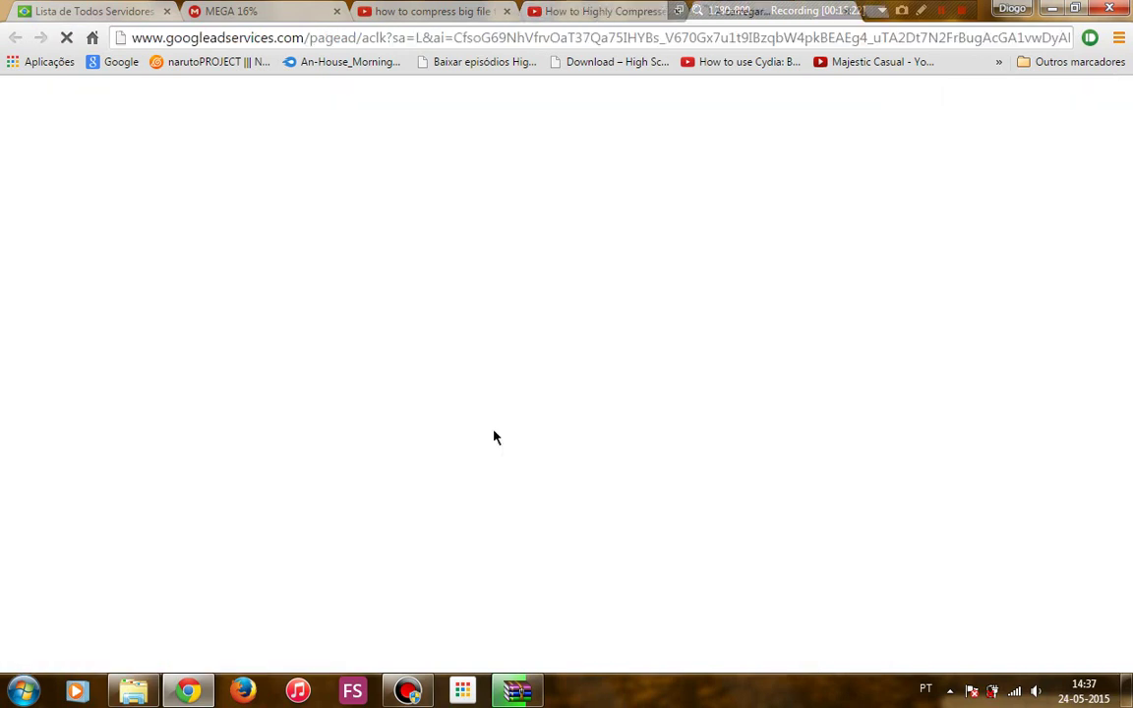
{"action": "left_click", "coordinate": [637, 13]}
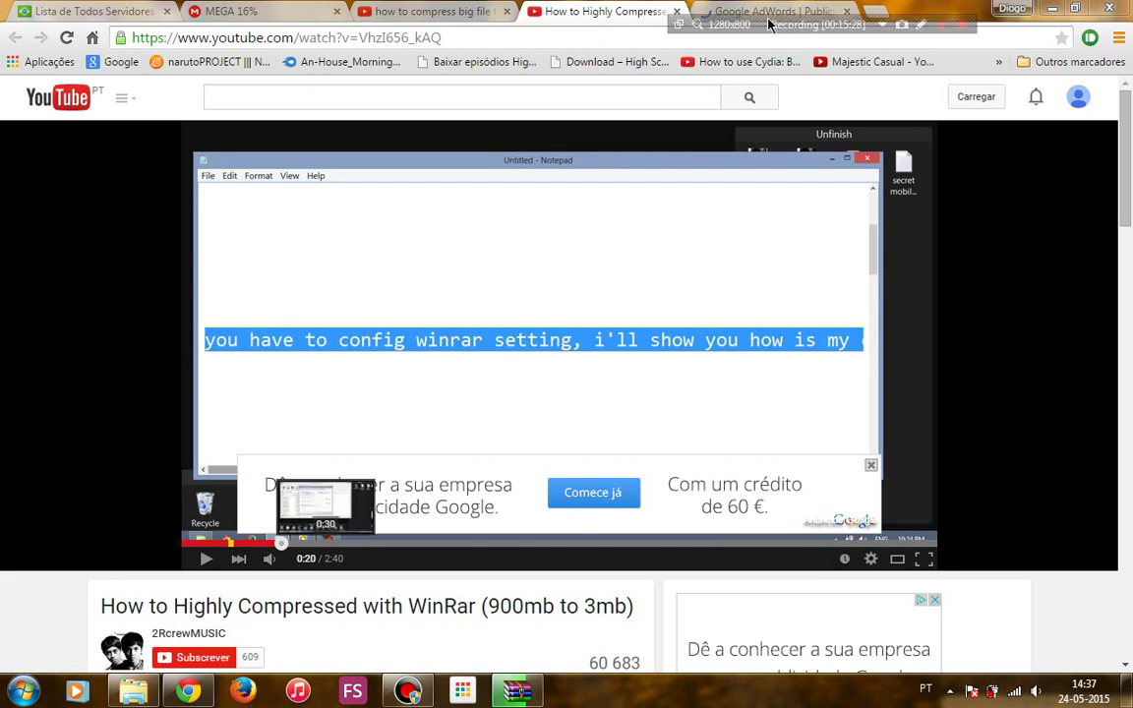
{"action": "left_click", "coordinate": [844, 13]}
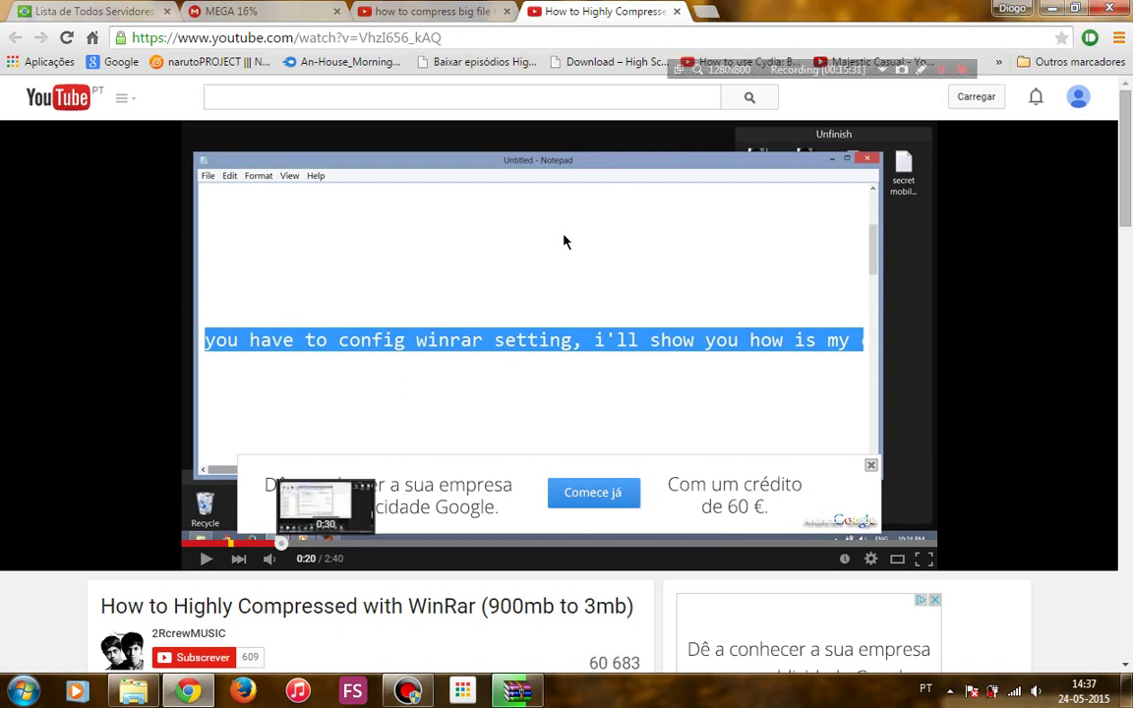
{"action": "left_click", "coordinate": [872, 467]}
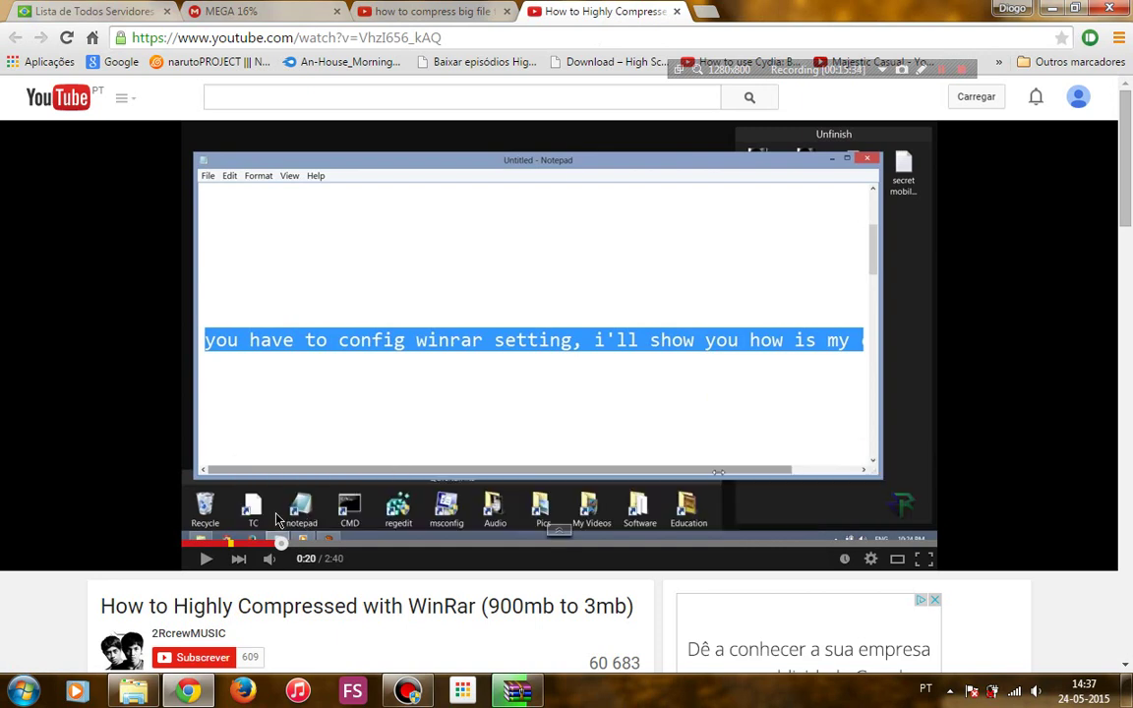
{"action": "left_click", "coordinate": [291, 457]}
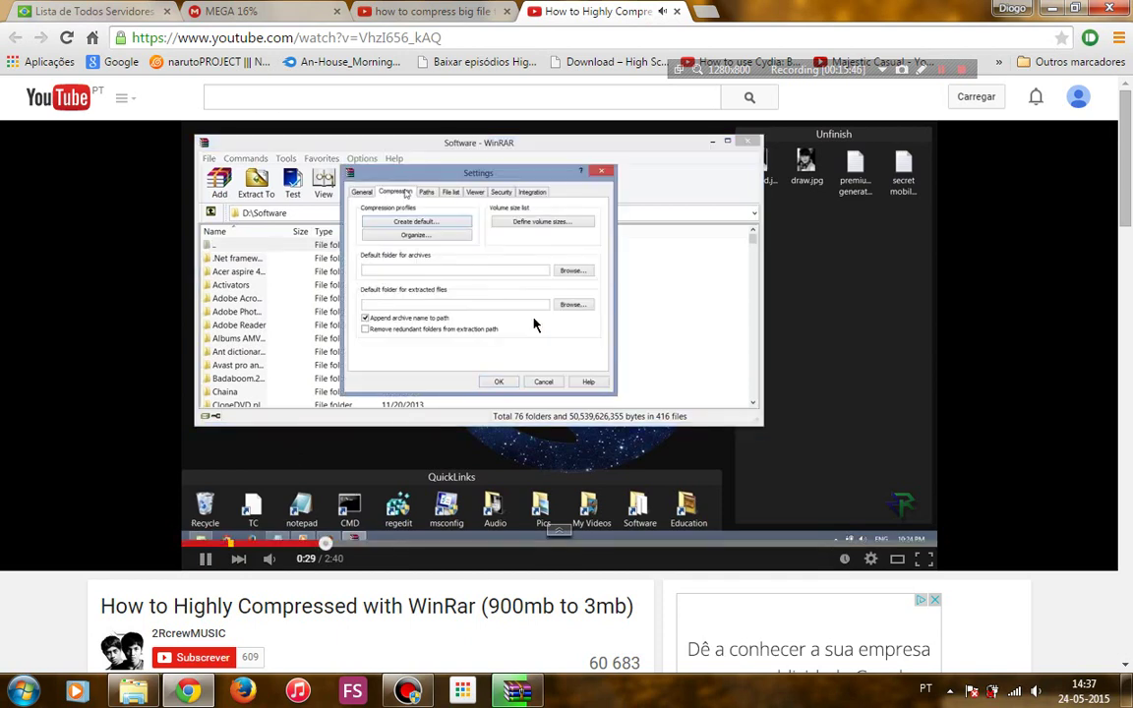
{"action": "left_click", "coordinate": [534, 324]}
{"action": "left_click", "coordinate": [22, 691]}
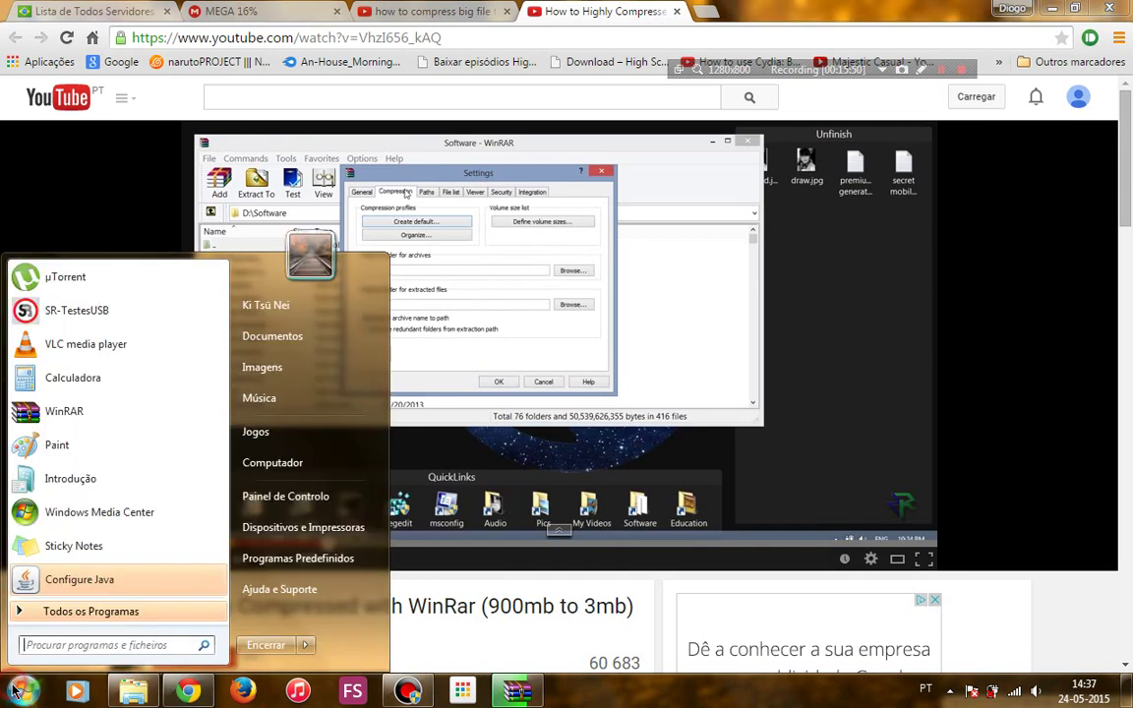
{"action": "left_click", "coordinate": [96, 418]}
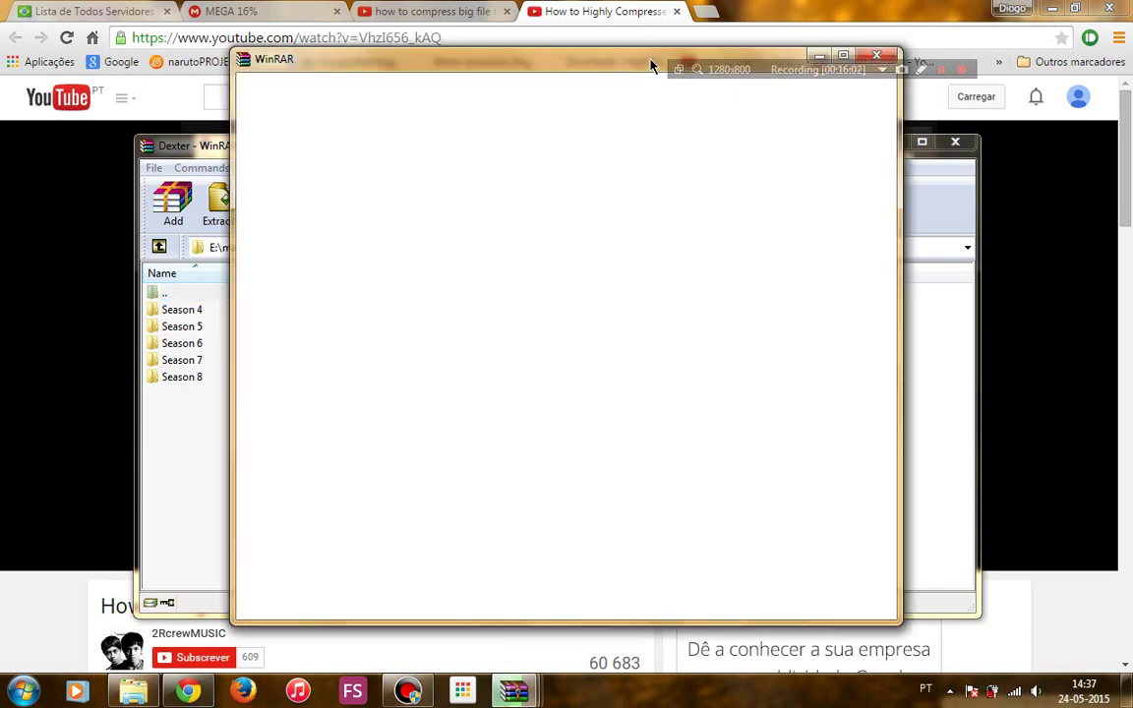
{"action": "left_click_drag", "start_coordinate": [651, 66], "coordinate": [521, 73]}
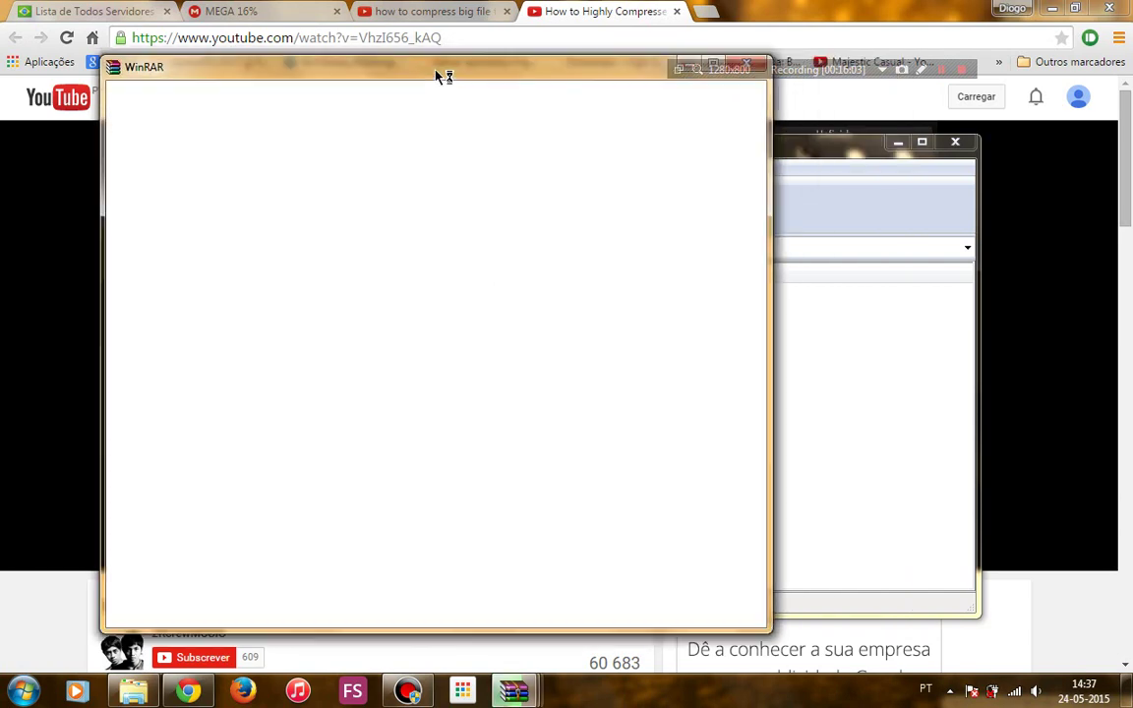
{"action": "left_click", "coordinate": [865, 145]}
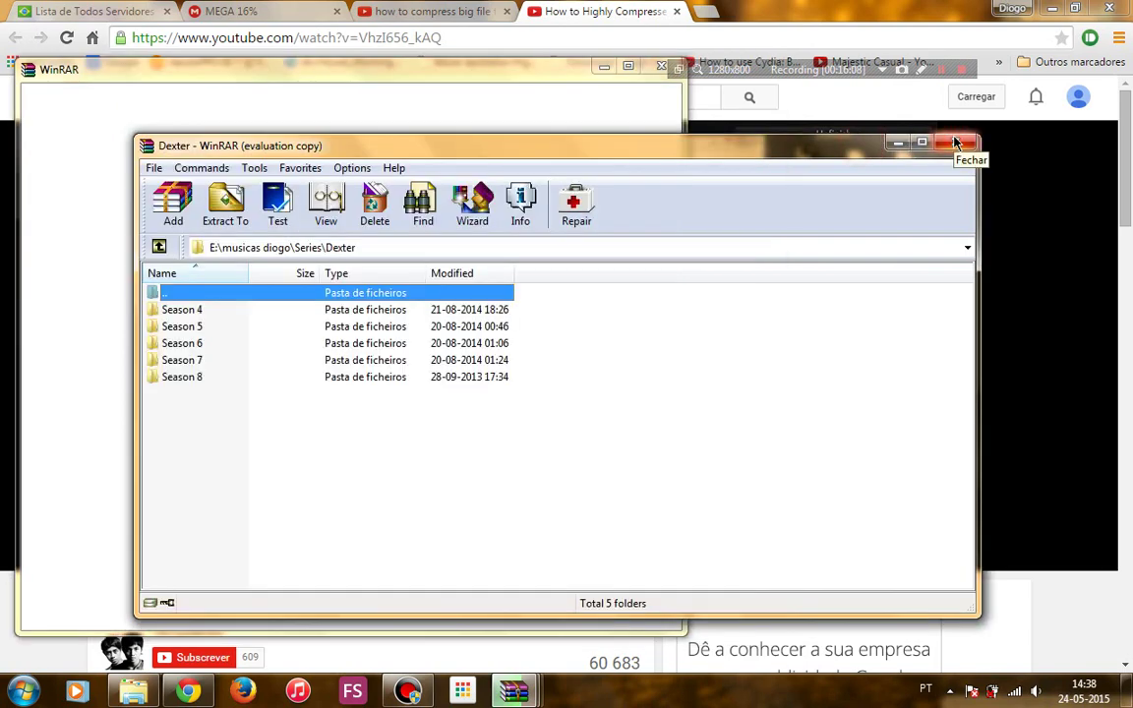
{"action": "left_click", "coordinate": [961, 144]}
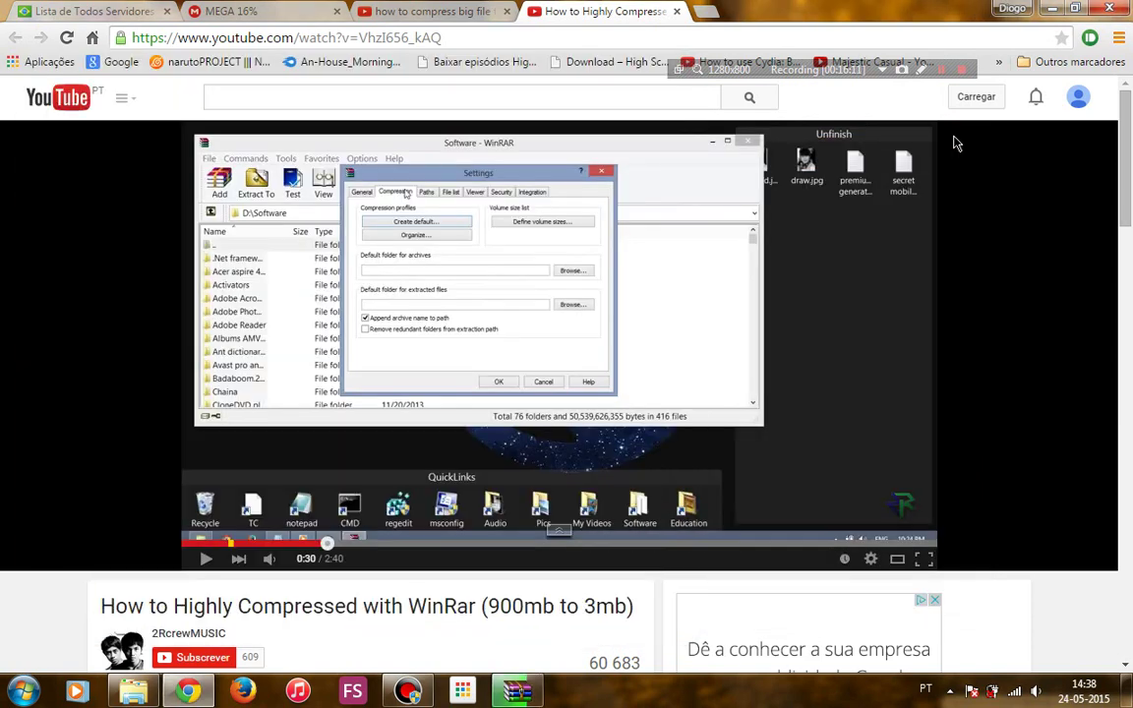
Watch the WinRAR video up to about 1:14, pause it and switch to the Series folder in Windows Explorer.
{"action": "left_click", "coordinate": [576, 233]}
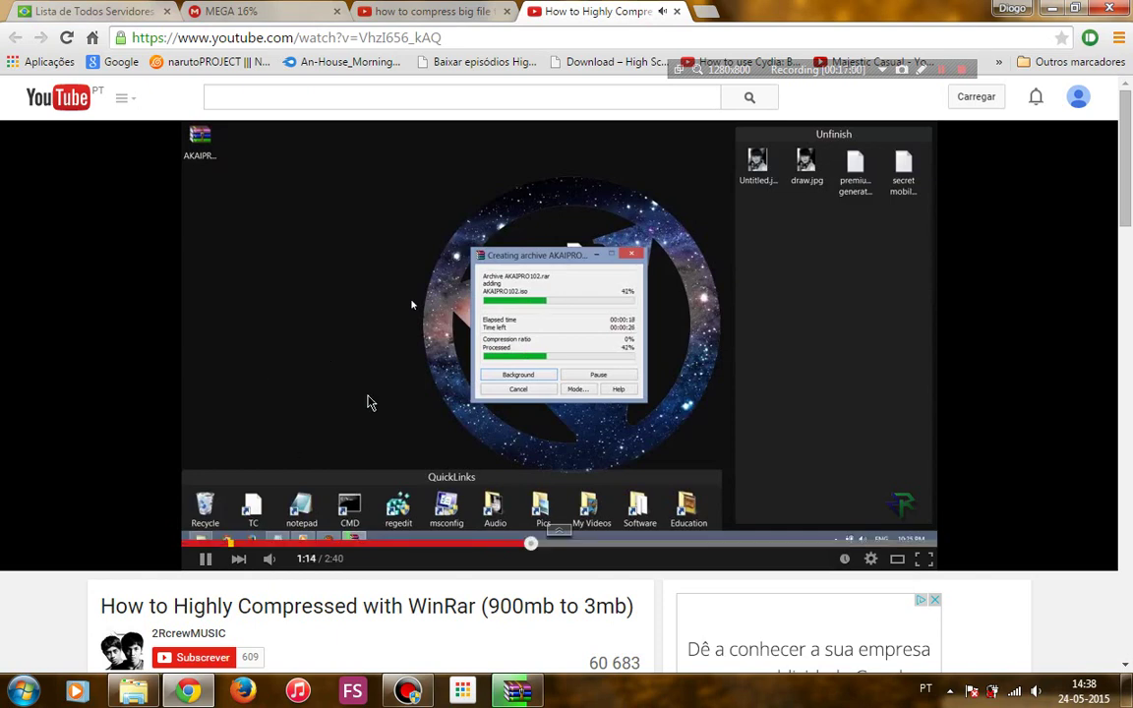
{"action": "left_click", "coordinate": [369, 401]}
{"action": "left_click", "coordinate": [133, 691]}
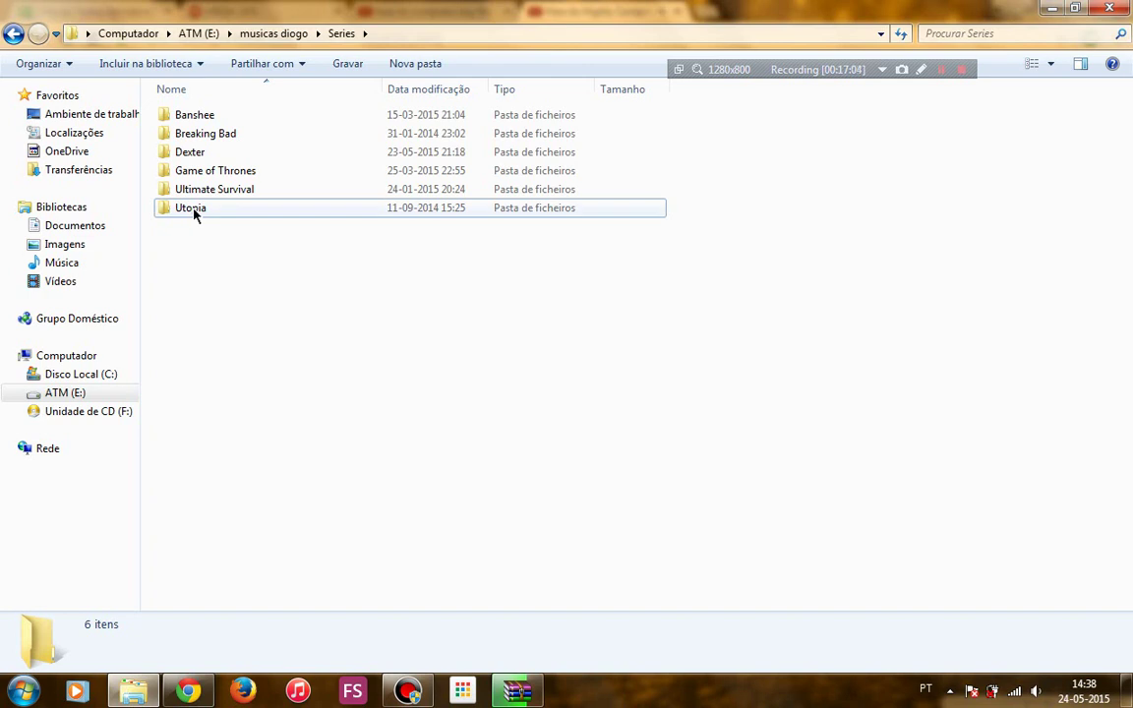
Go up to the musicas diogo folder, open Animes > Bleach > Episodios, and copy the video Bleach 001.
{"action": "left_click", "coordinate": [212, 114]}
{"action": "key", "text": "BackSpace"}
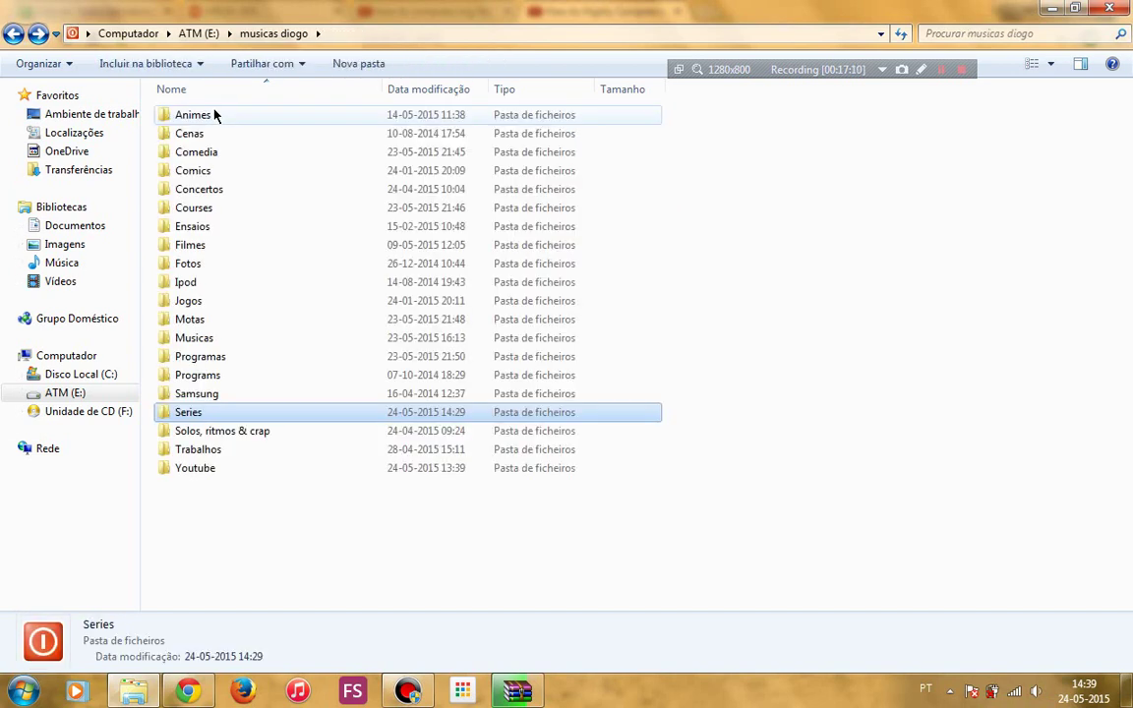
{"action": "double_click", "coordinate": [214, 115]}
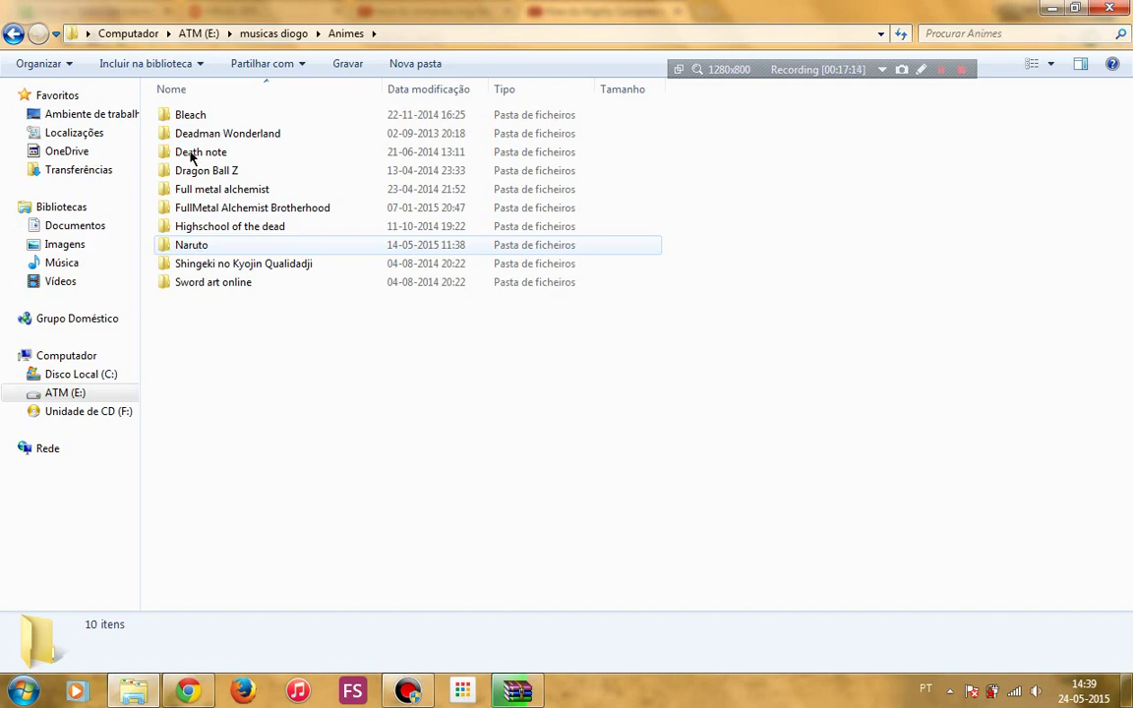
{"action": "double_click", "coordinate": [202, 115]}
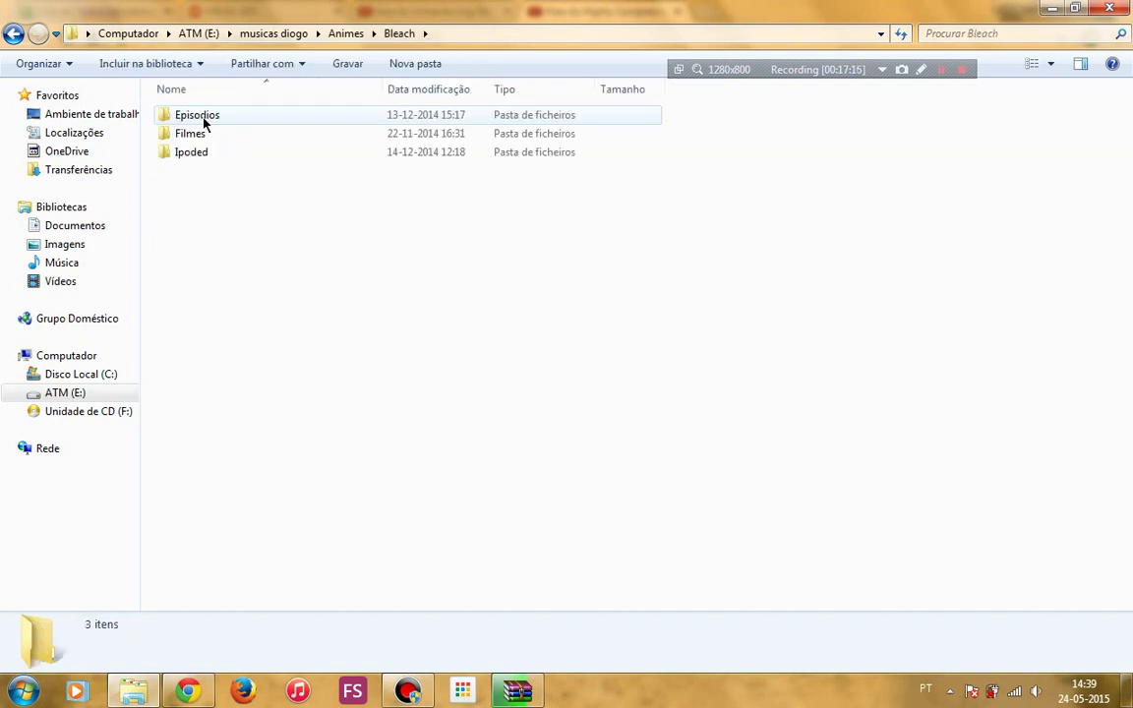
{"action": "double_click", "coordinate": [203, 119]}
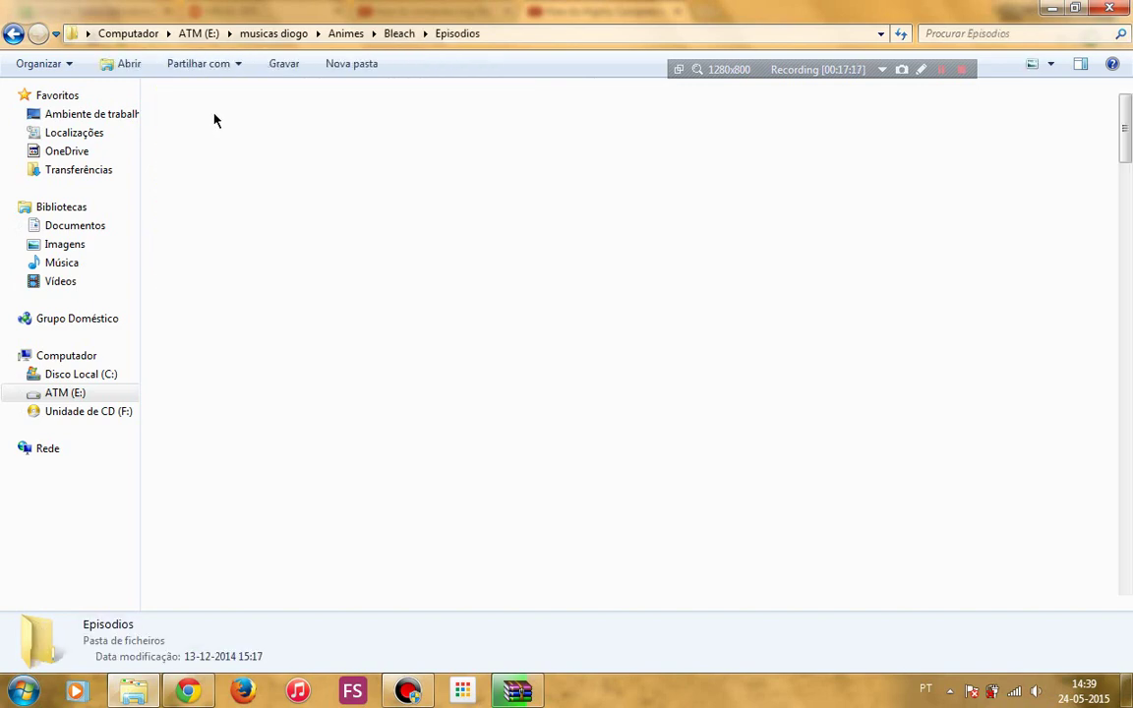
{"action": "left_click", "coordinate": [204, 122]}
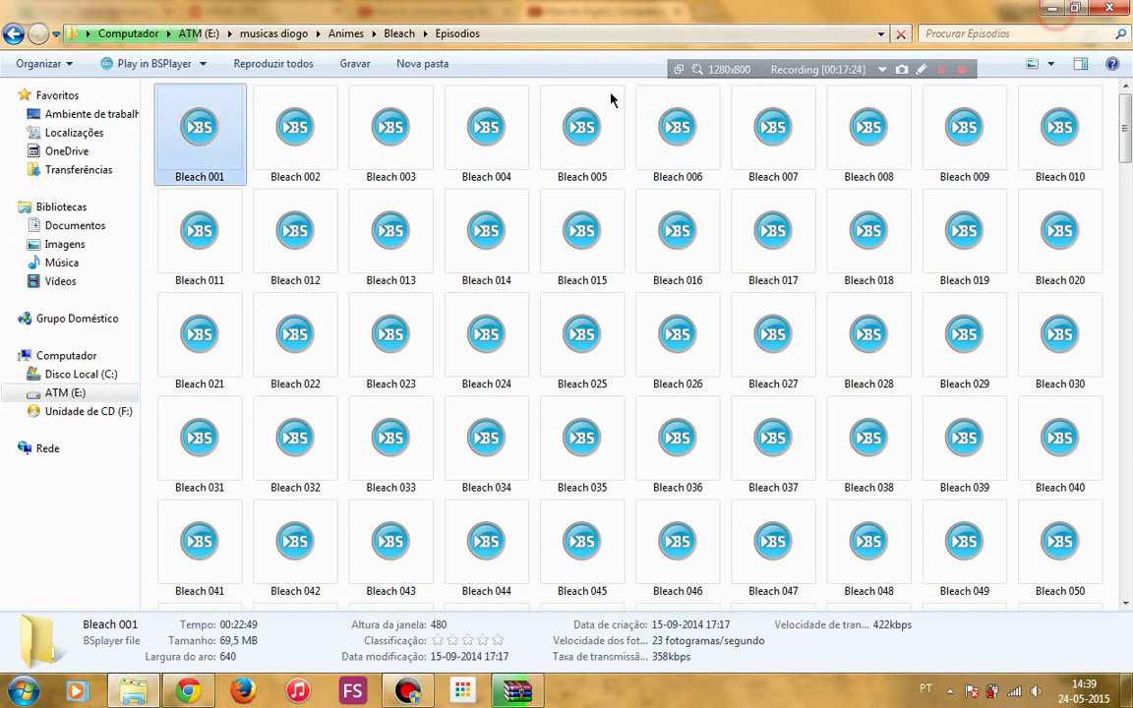
Go to the desktop, open the -MMM folder, and create and open a new folder in it under the default name Nova pasta.
{"action": "left_click", "coordinate": [1055, 14]}
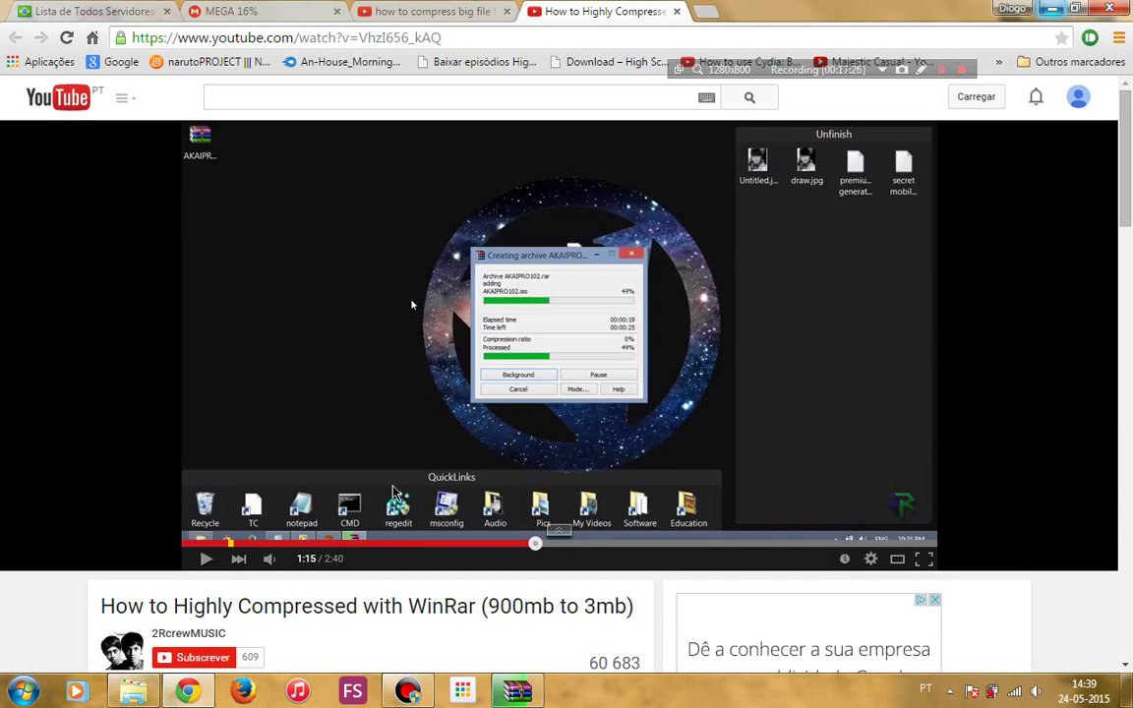
{"action": "key", "text": "alt+Tab"}
{"action": "key", "text": "alt+Tab"}
{"action": "key", "text": "alt+Tab"}
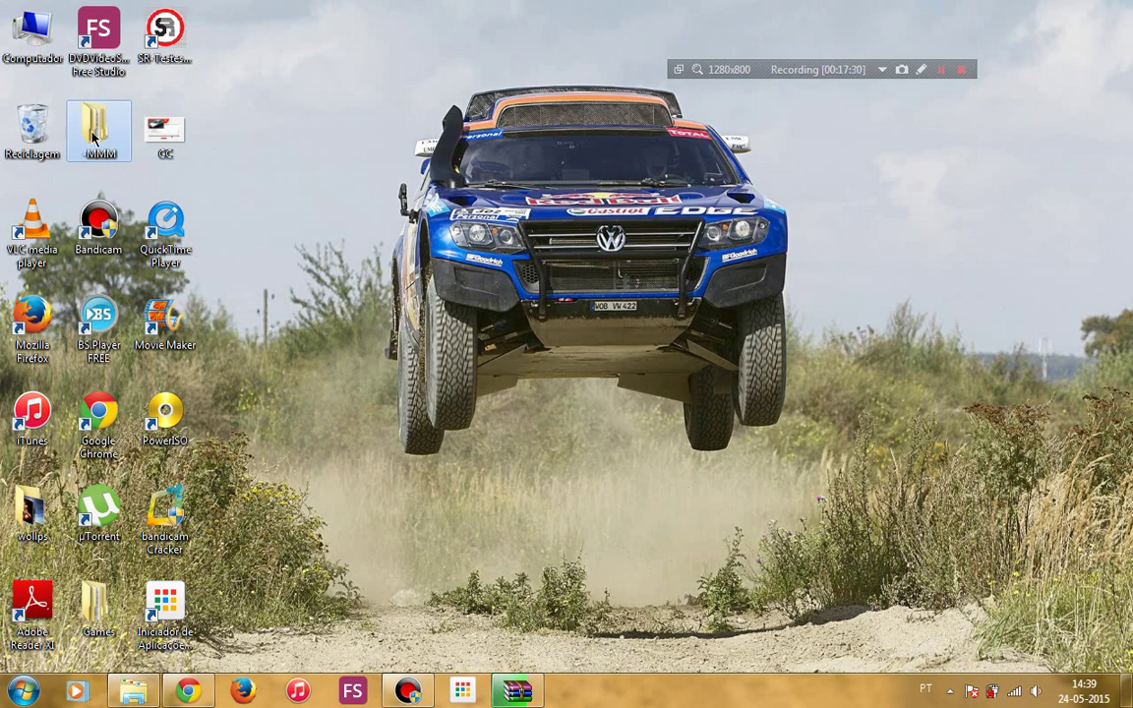
{"action": "double_click", "coordinate": [95, 141]}
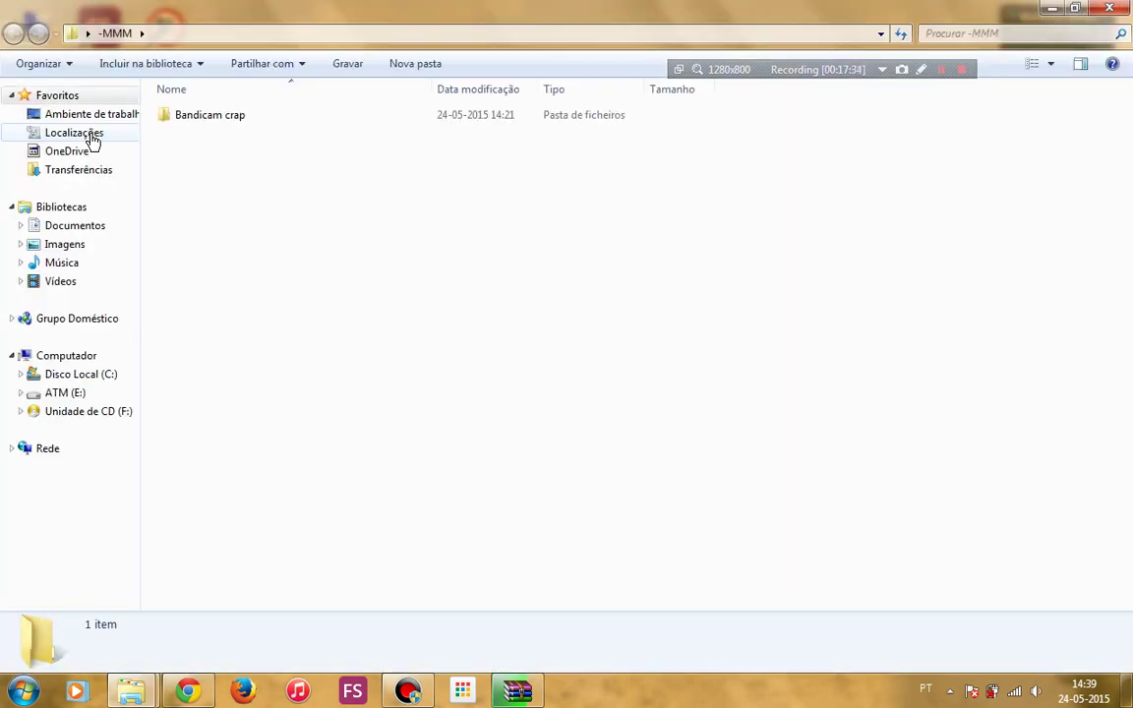
{"action": "left_click", "coordinate": [425, 63]}
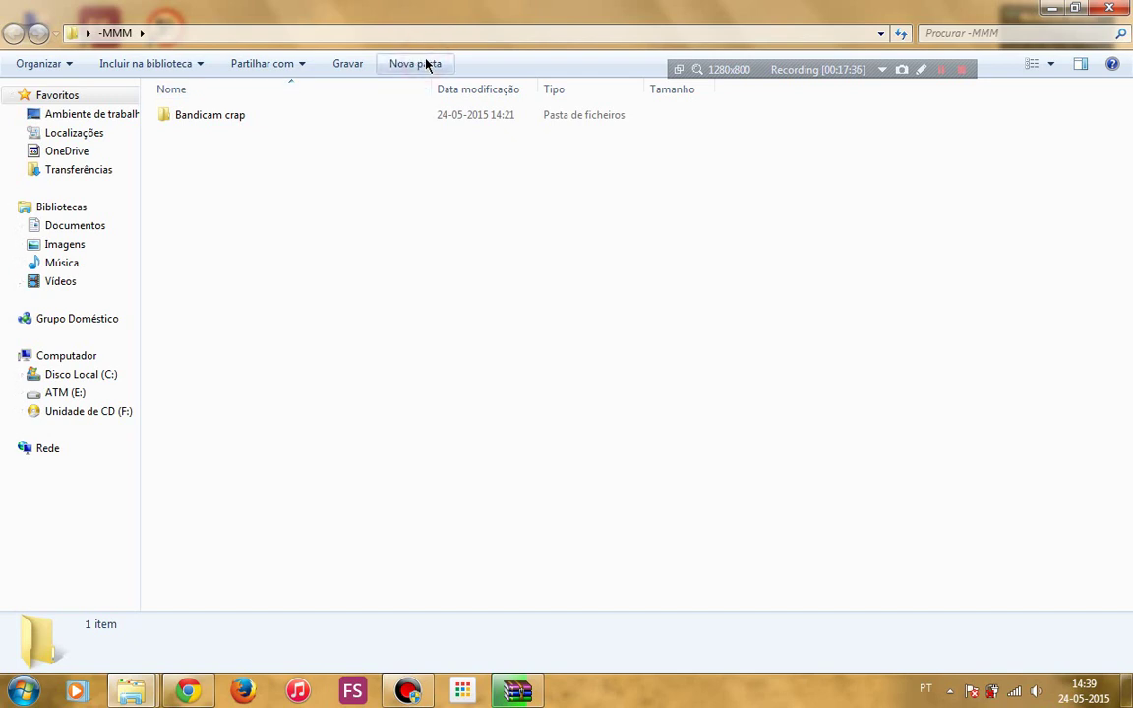
{"action": "key", "text": "Return"}
{"action": "key", "text": "Return"}
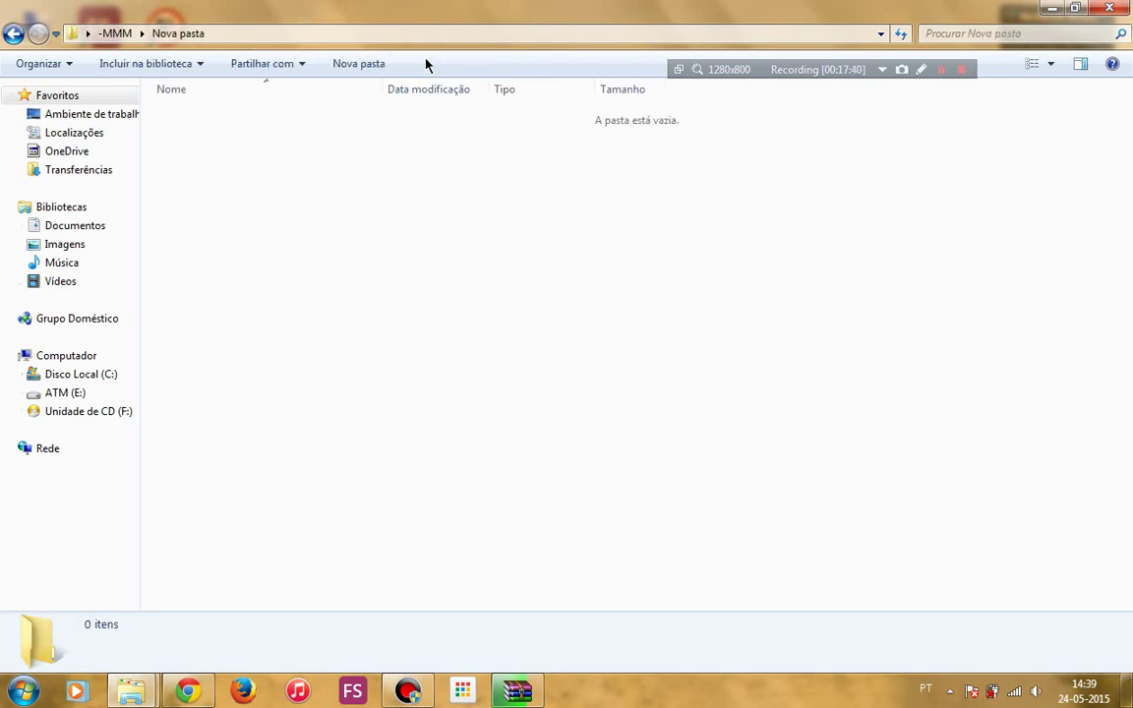
Paste the Bleach 001 video into Nova pasta and move the recorder bar to the window's title bar.
{"action": "left_click", "coordinate": [767, 70]}
{"action": "key", "text": "ctrl+v"}
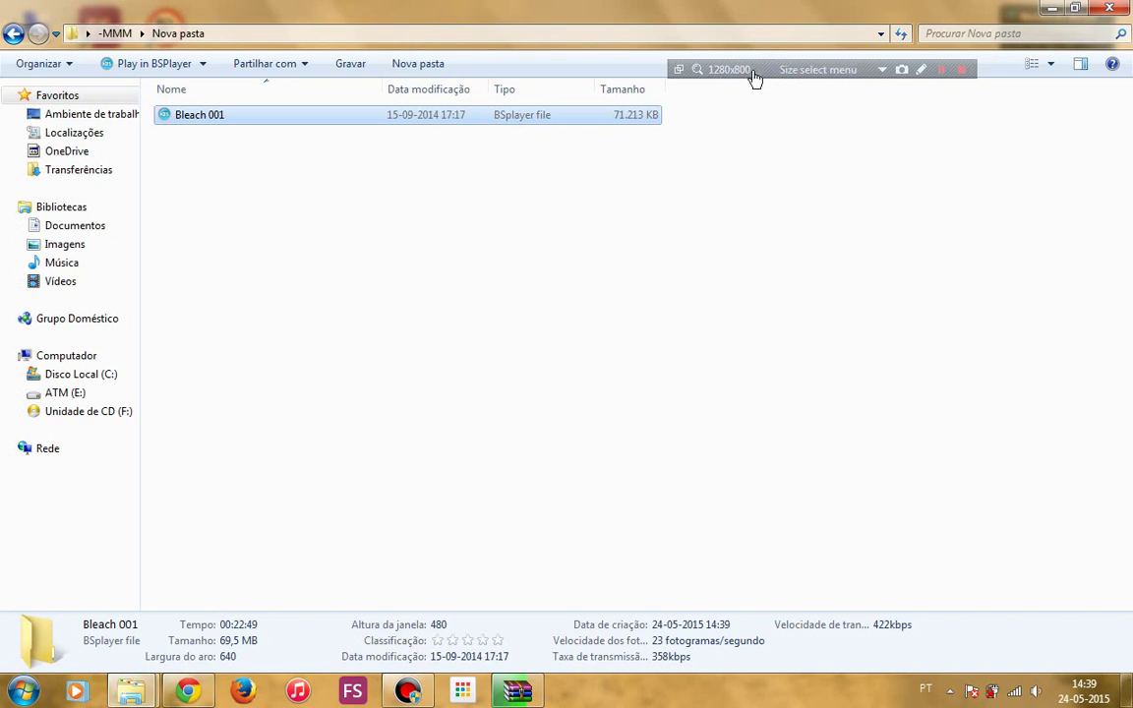
{"action": "left_click_drag", "start_coordinate": [766, 68], "coordinate": [823, 6]}
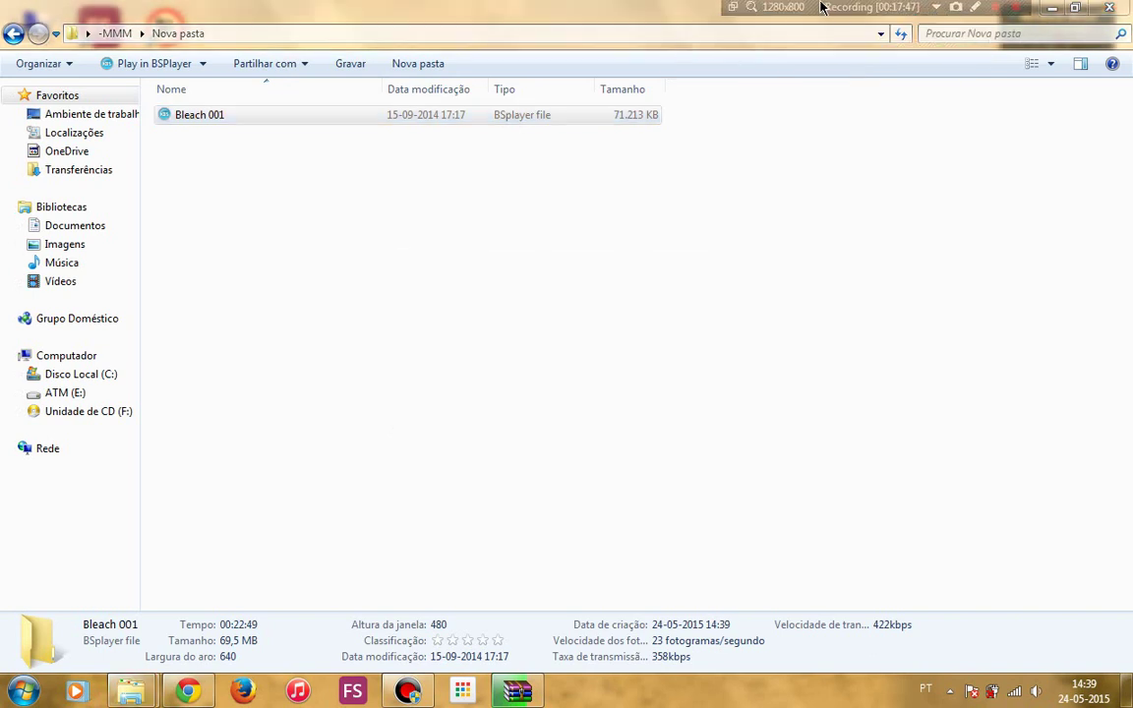
Start adding Bleach 001 to a WinRAR archive with the Best compression method and the archived files tested.
{"action": "double_click", "coordinate": [295, 114]}
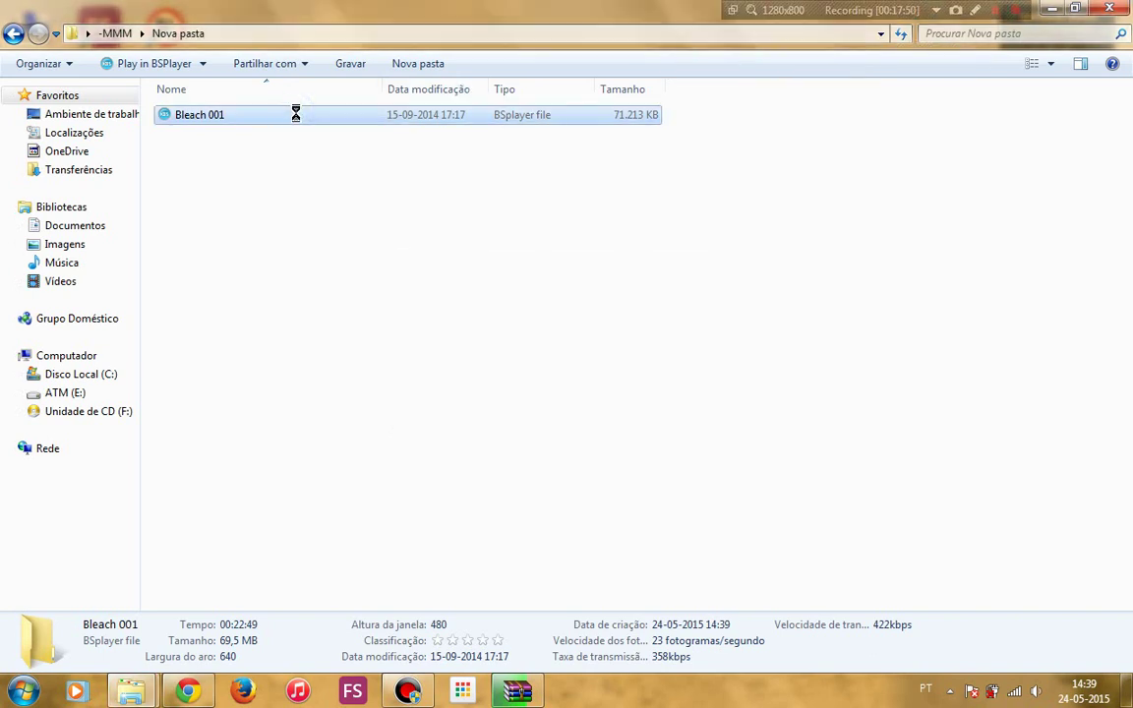
{"action": "right_click", "coordinate": [296, 115]}
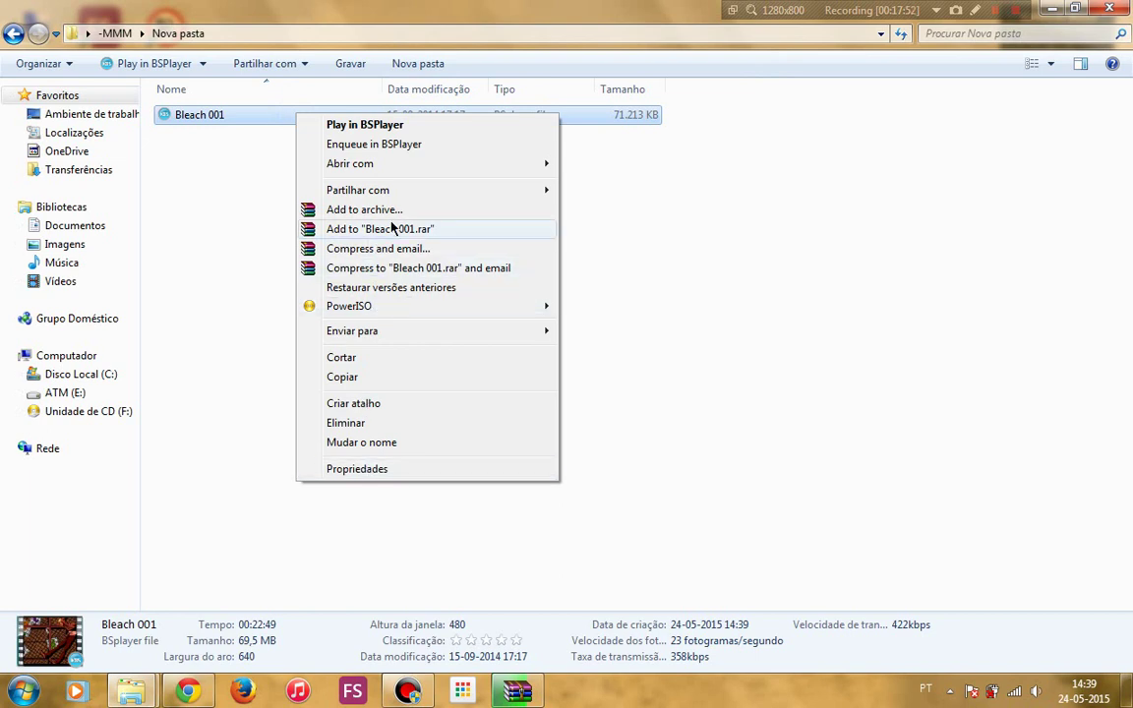
{"action": "left_click", "coordinate": [377, 210]}
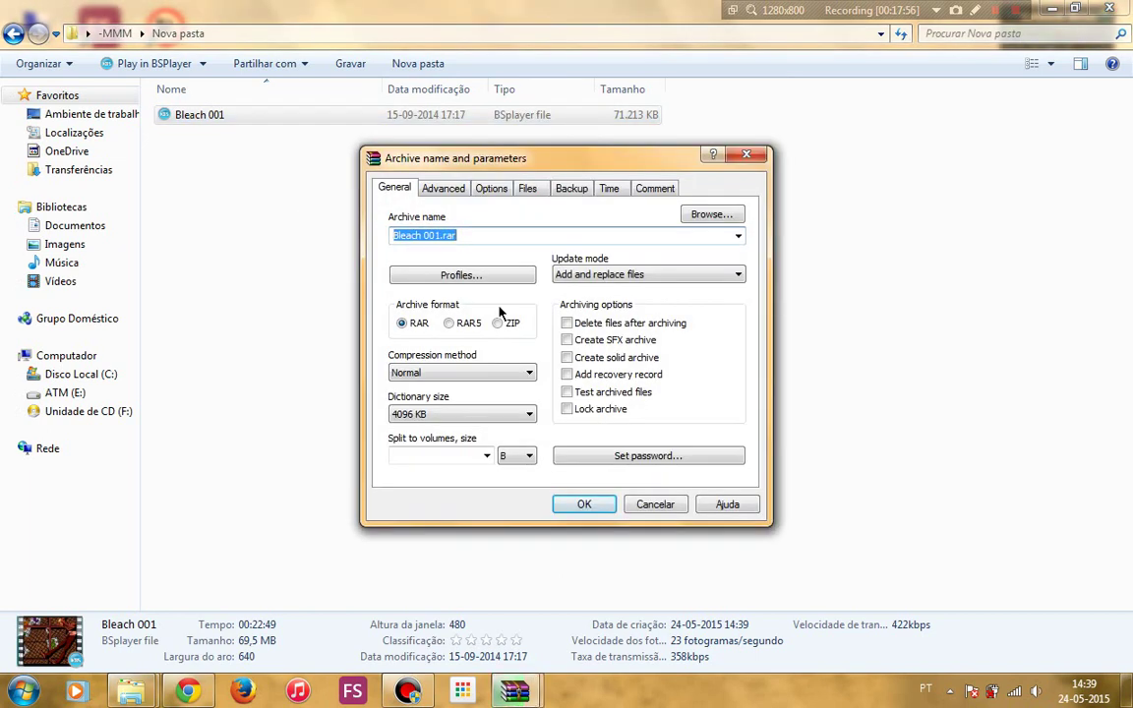
{"action": "left_click", "coordinate": [501, 373]}
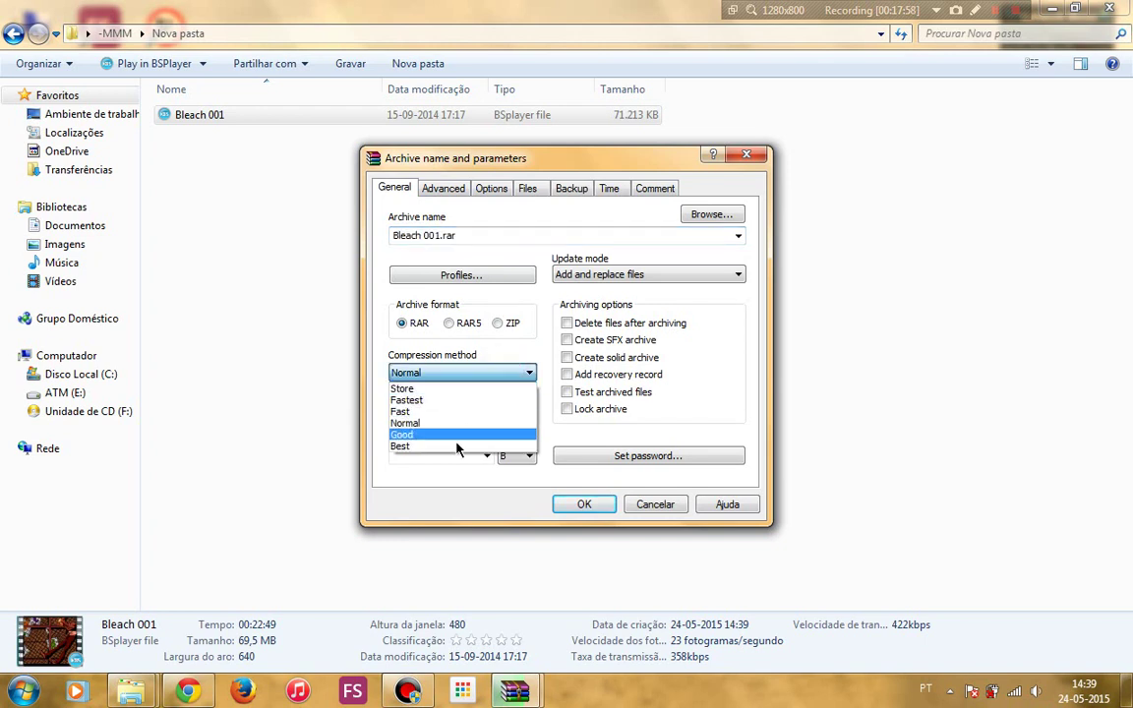
{"action": "left_click", "coordinate": [449, 451]}
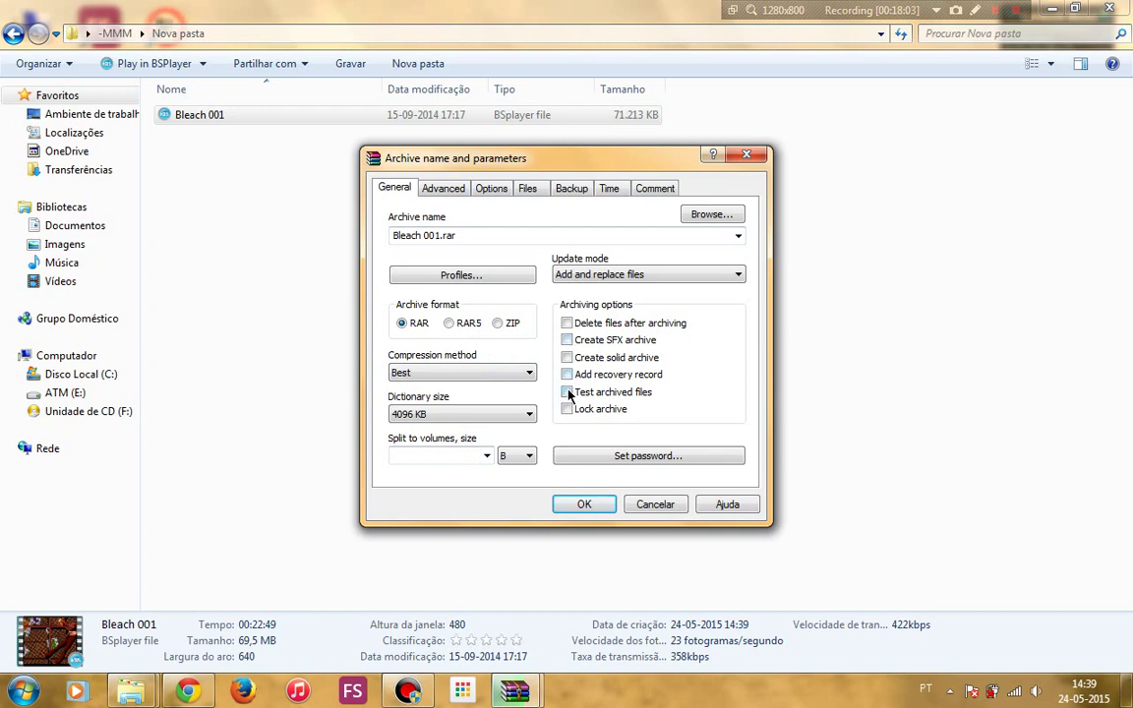
{"action": "left_click", "coordinate": [568, 392]}
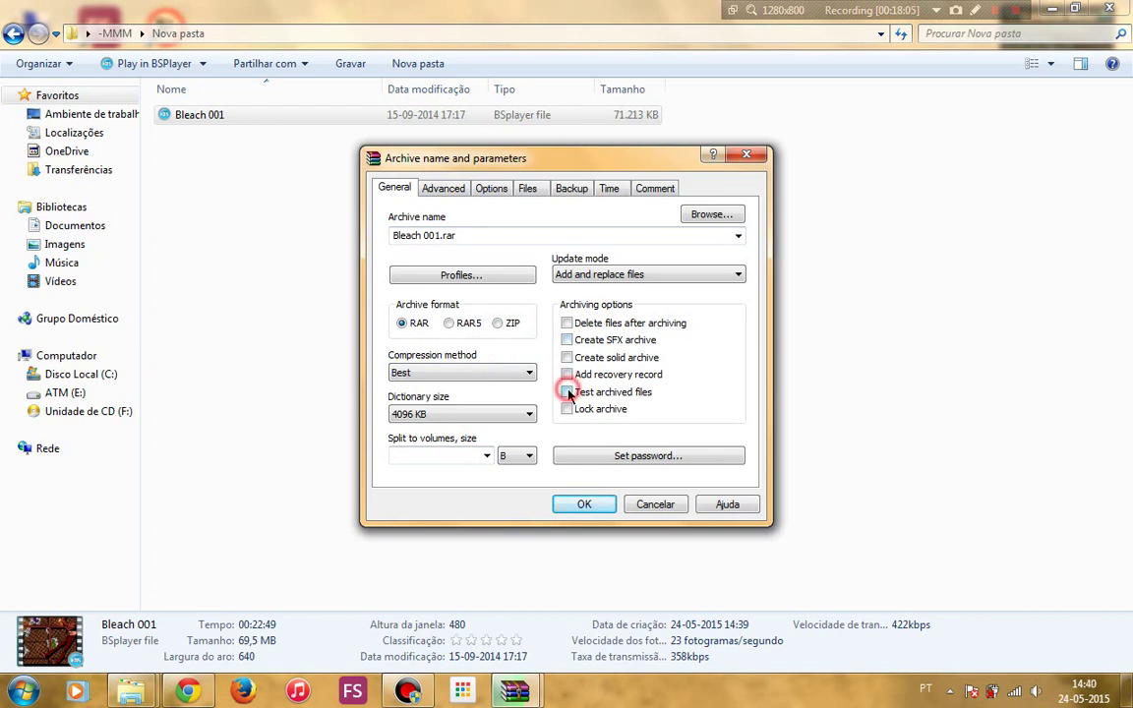
Look through the advanced, deletion, file, backup and time settings of the new archive.
{"action": "left_click", "coordinate": [450, 190]}
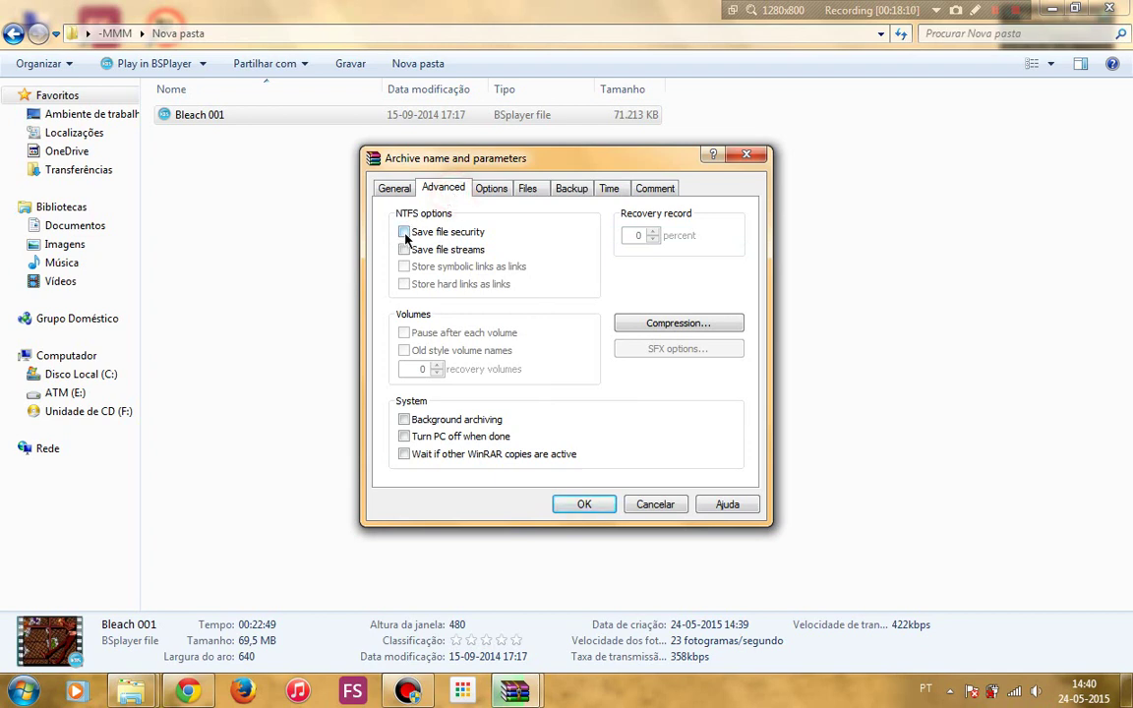
{"action": "left_click", "coordinate": [490, 189]}
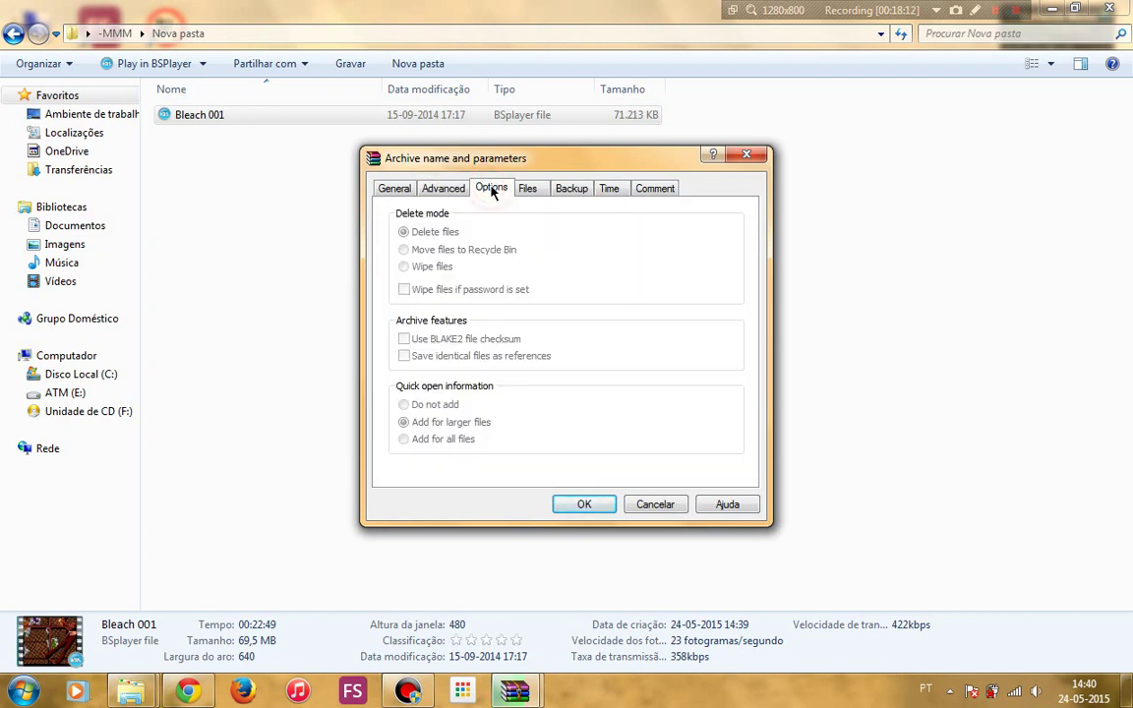
{"action": "left_click", "coordinate": [529, 190]}
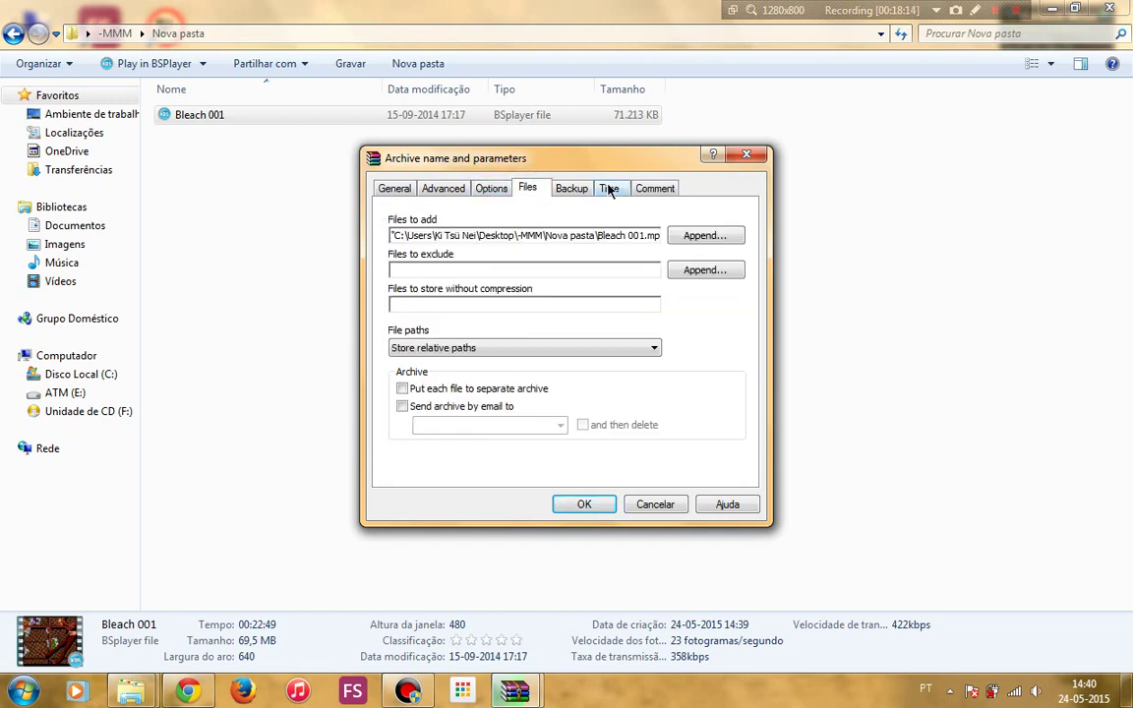
{"action": "left_click", "coordinate": [569, 187]}
{"action": "left_click", "coordinate": [607, 187]}
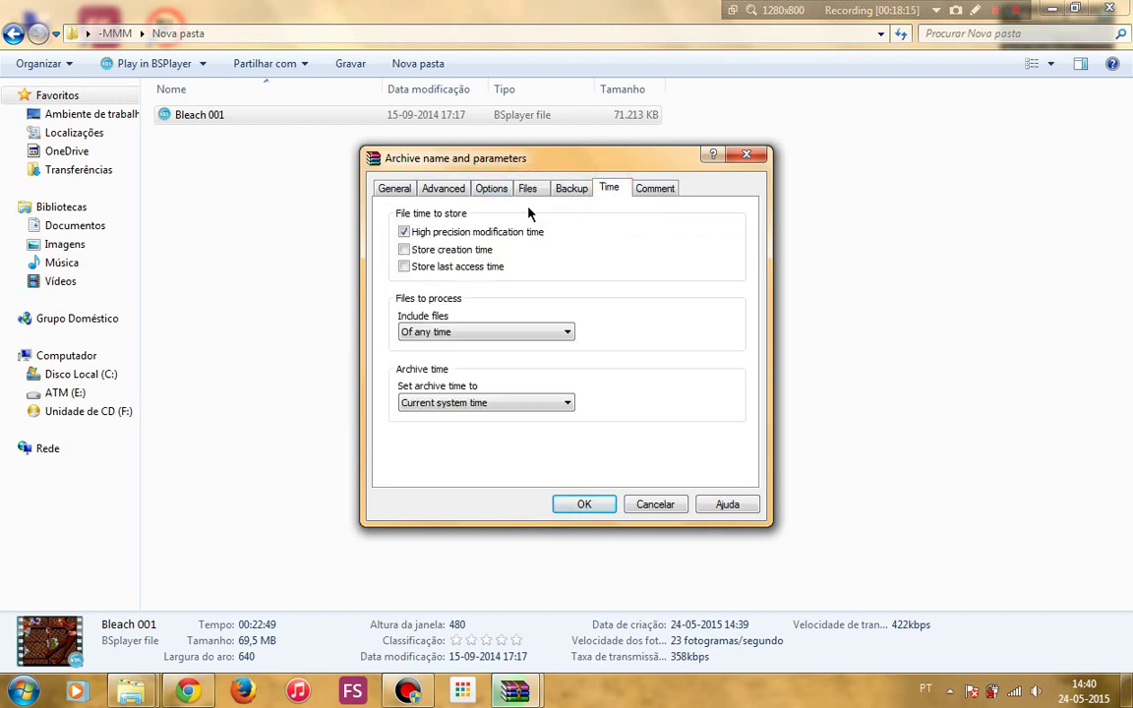
{"action": "left_click", "coordinate": [444, 188]}
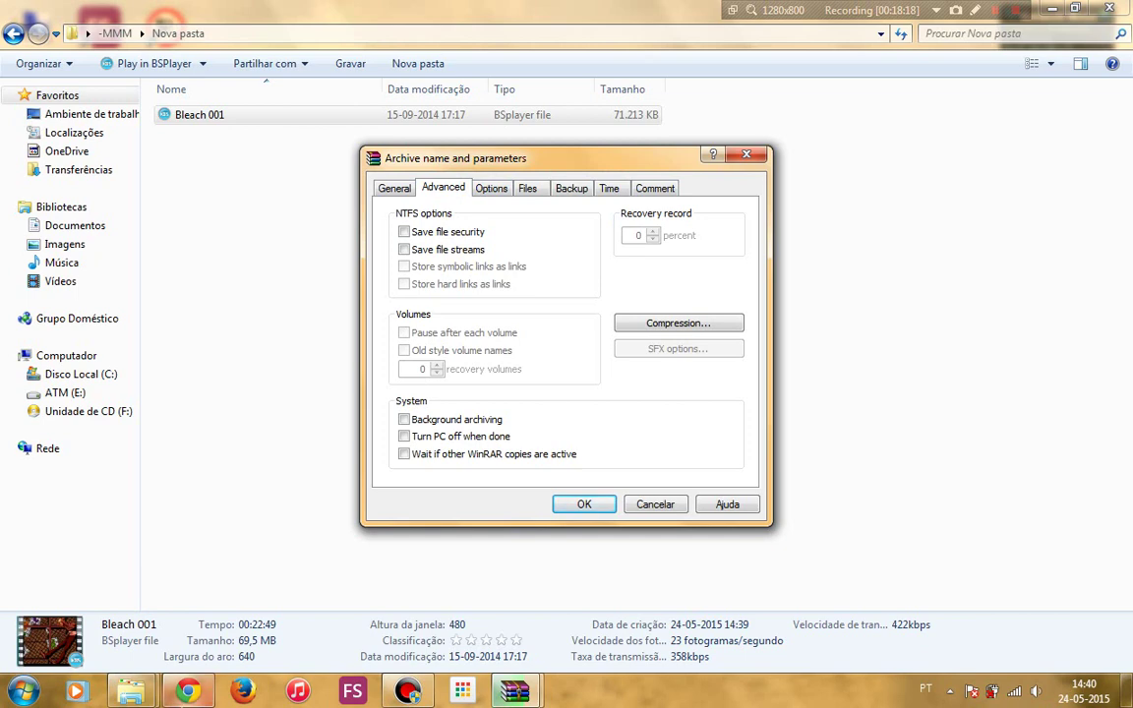
Switch to the WinRAR video in Chrome, replay it from about 0:26 and pause it at 0:29 on the Settings window.
{"action": "key", "text": "alt+Tab"}
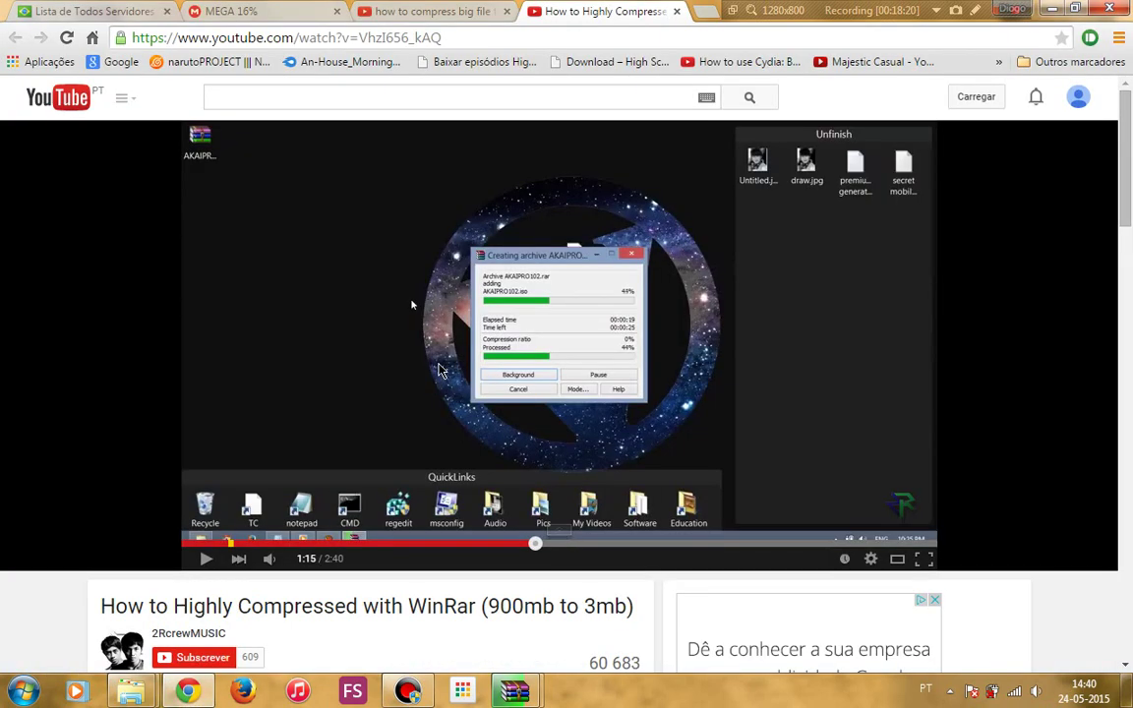
{"action": "left_click", "coordinate": [404, 334]}
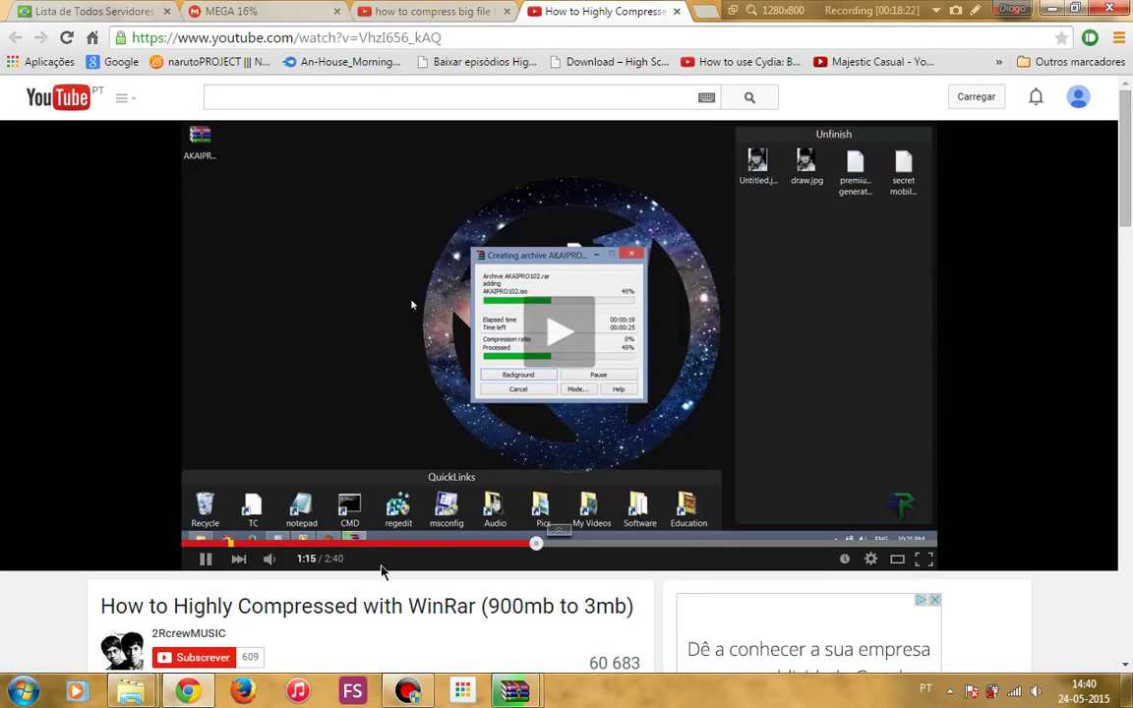
{"action": "left_click", "coordinate": [321, 544]}
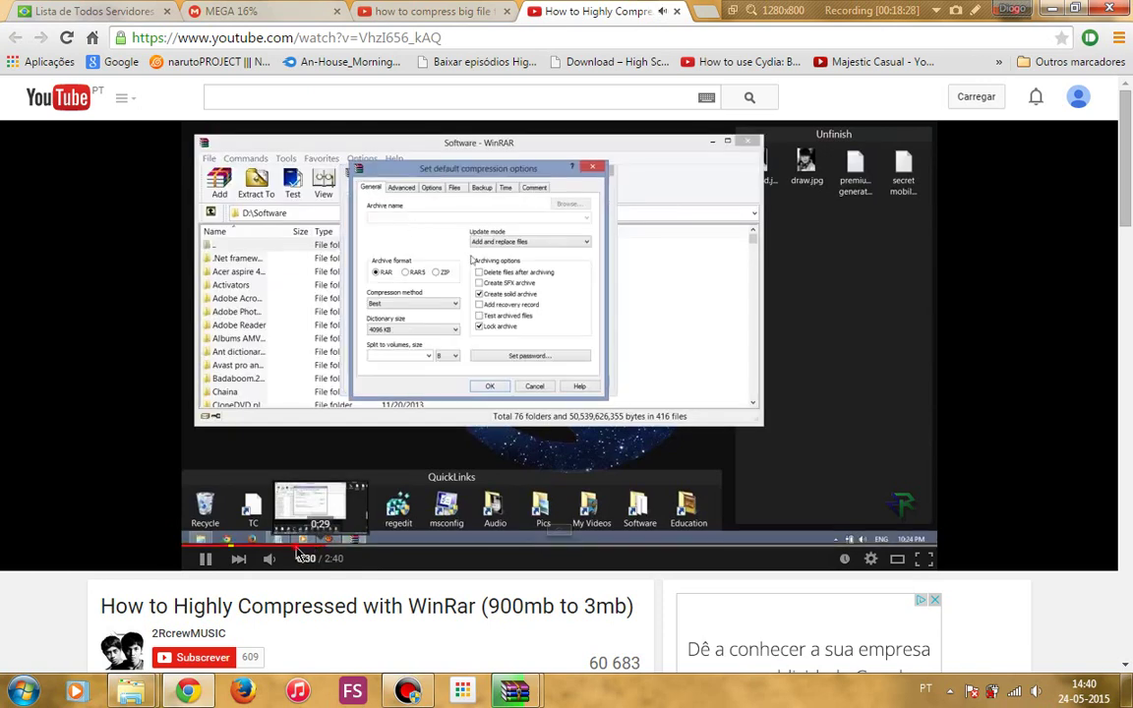
{"action": "left_click", "coordinate": [301, 541]}
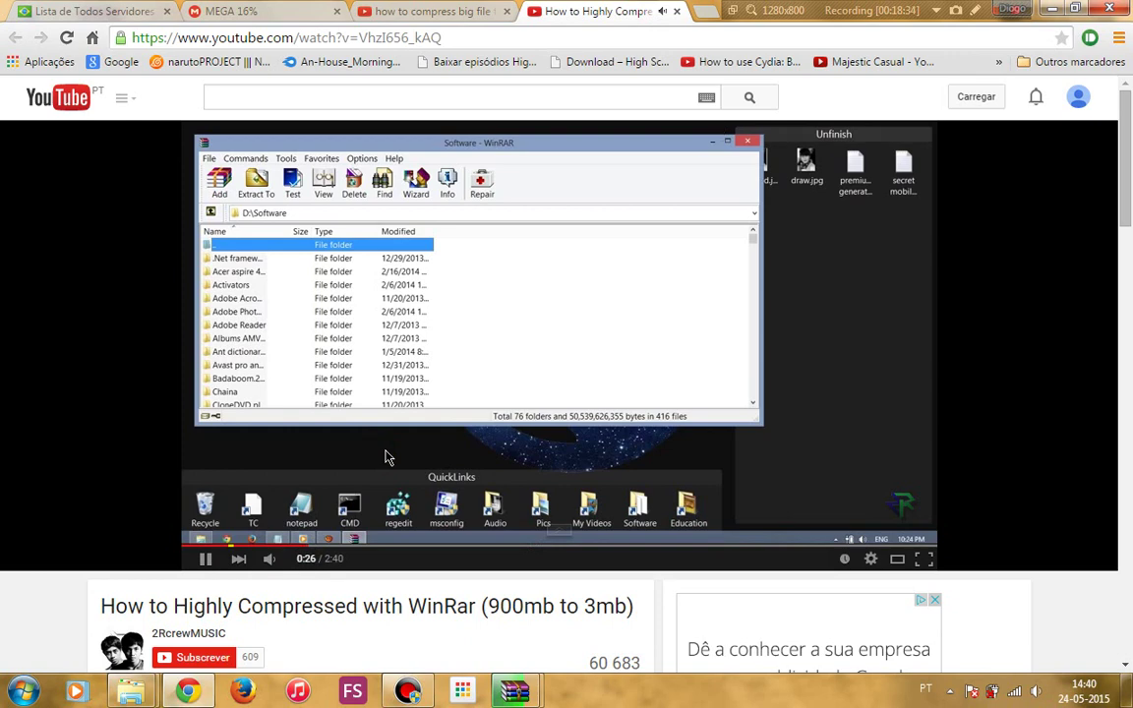
{"action": "left_click", "coordinate": [384, 457]}
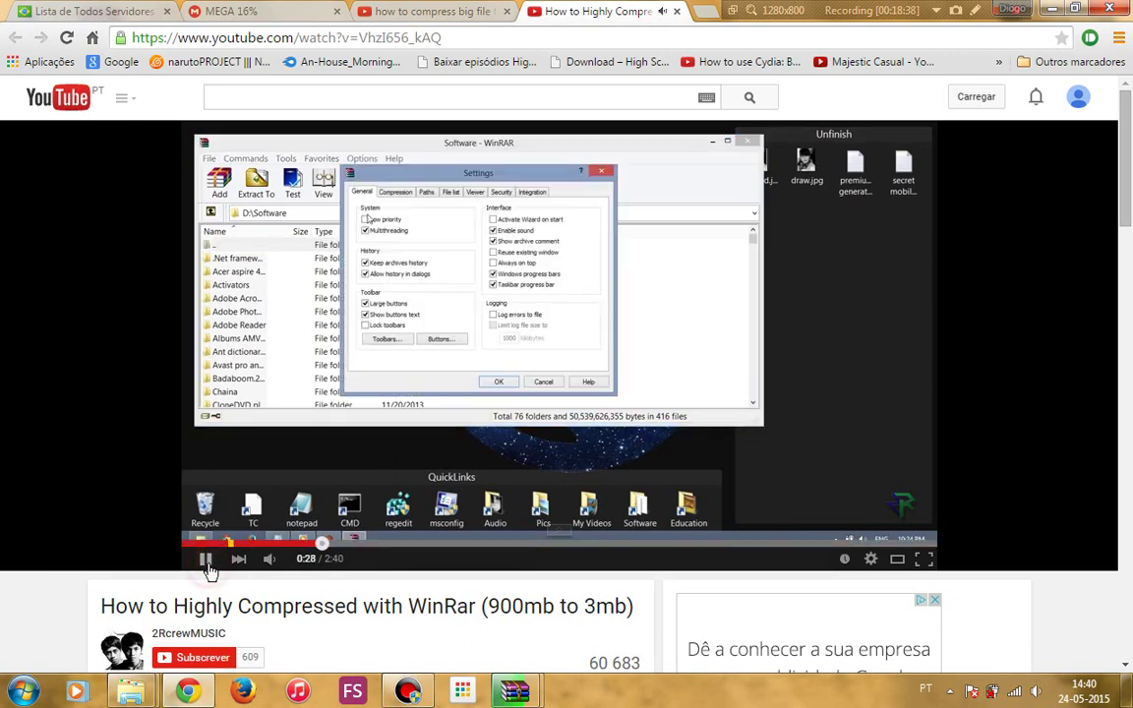
{"action": "left_click", "coordinate": [207, 568]}
Bring the archive's general settings up over Chrome, place the dialog beside the tutorial's Settings window and check the update modes.
{"action": "mouse_move", "coordinate": [519, 696]}
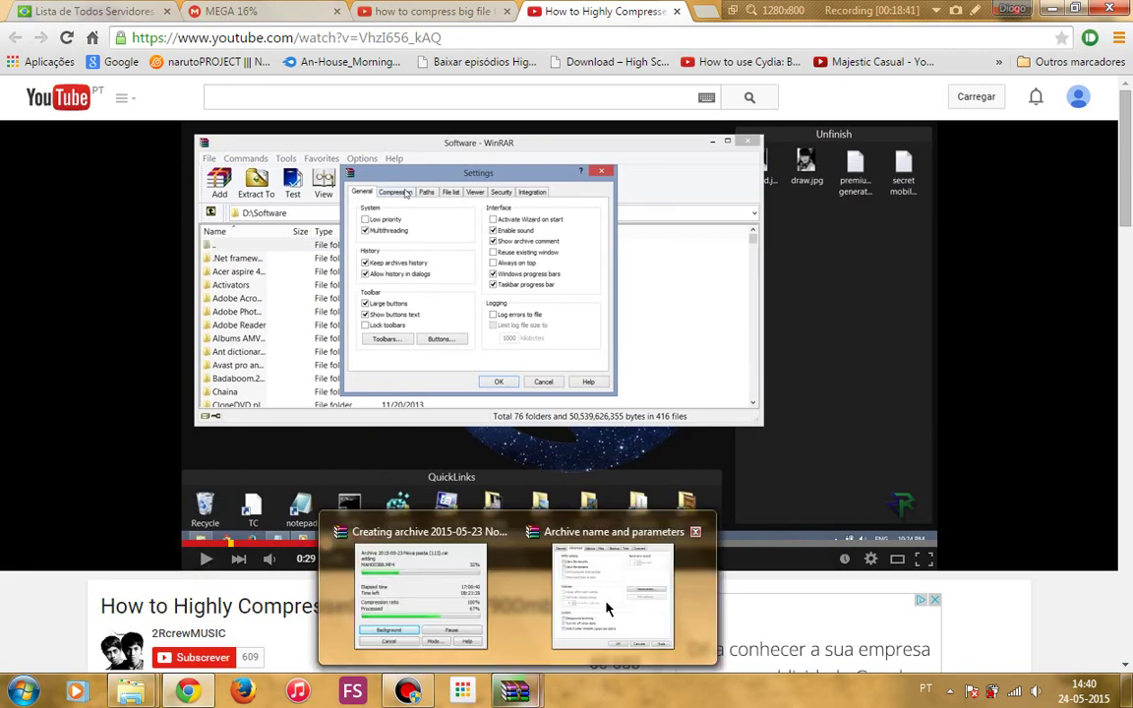
{"action": "left_click", "coordinate": [578, 583]}
{"action": "left_click", "coordinate": [394, 189]}
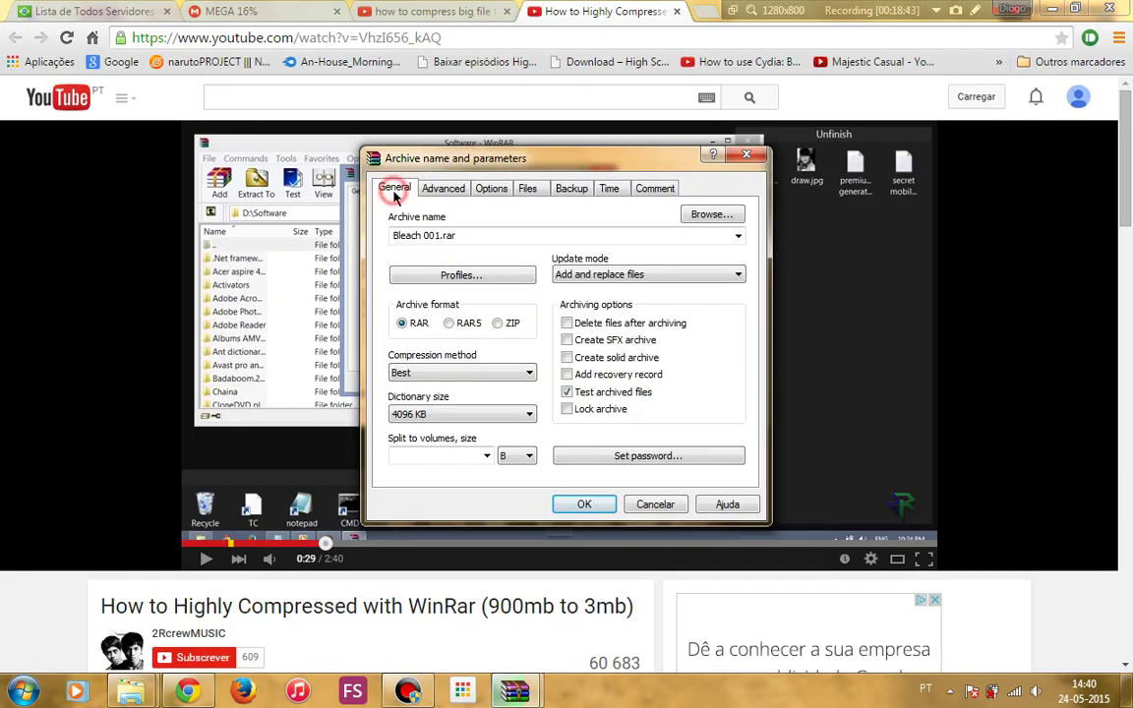
{"action": "left_click_drag", "start_coordinate": [502, 164], "coordinate": [764, 137]}
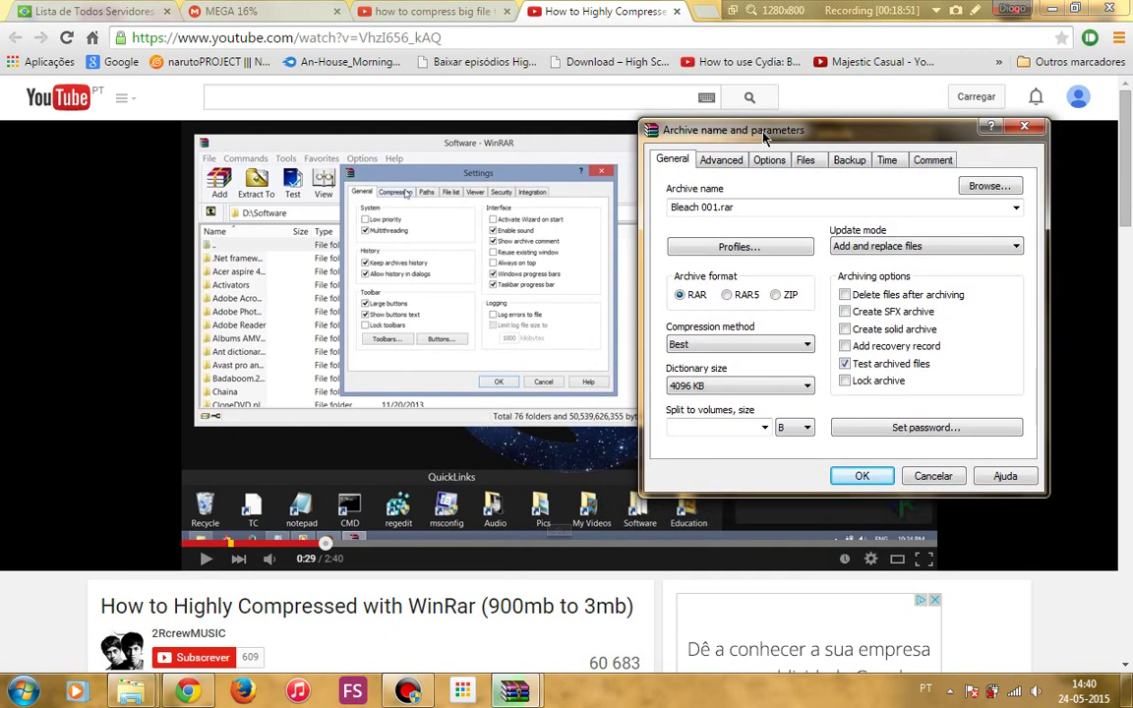
{"action": "left_click", "coordinate": [901, 251]}
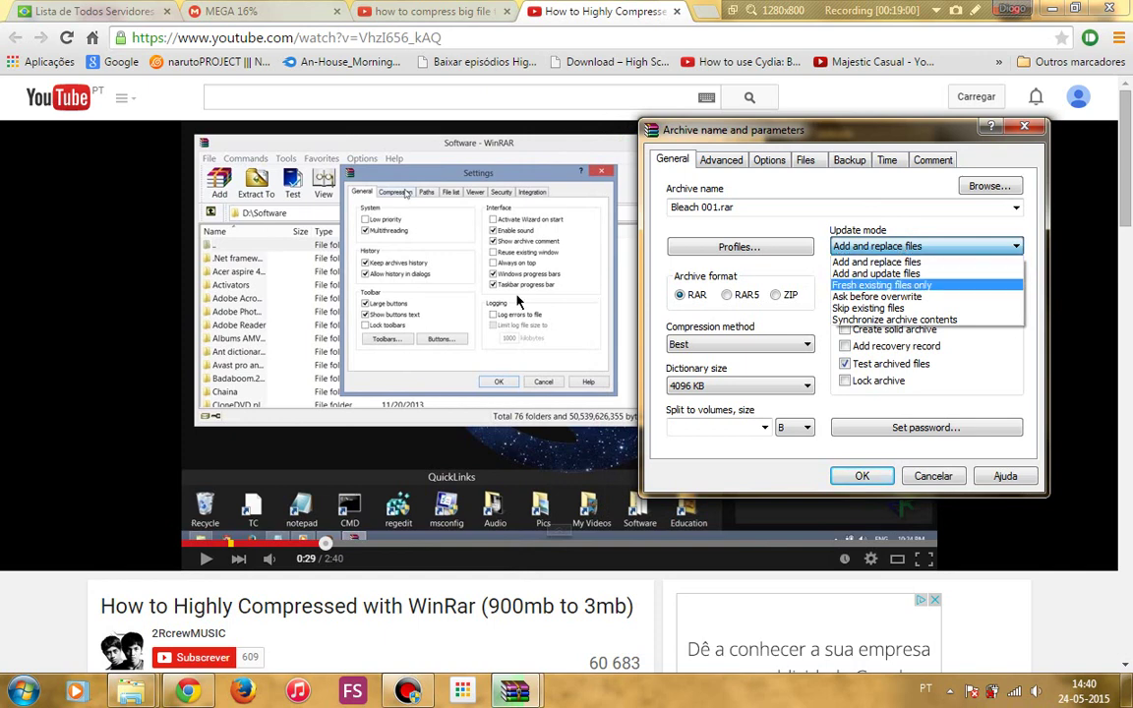
Play the tutorial to 0:31, pausing on its default compression options, and send the running Nova pasta (113) archiving job to the background.
{"action": "key", "text": "space"}
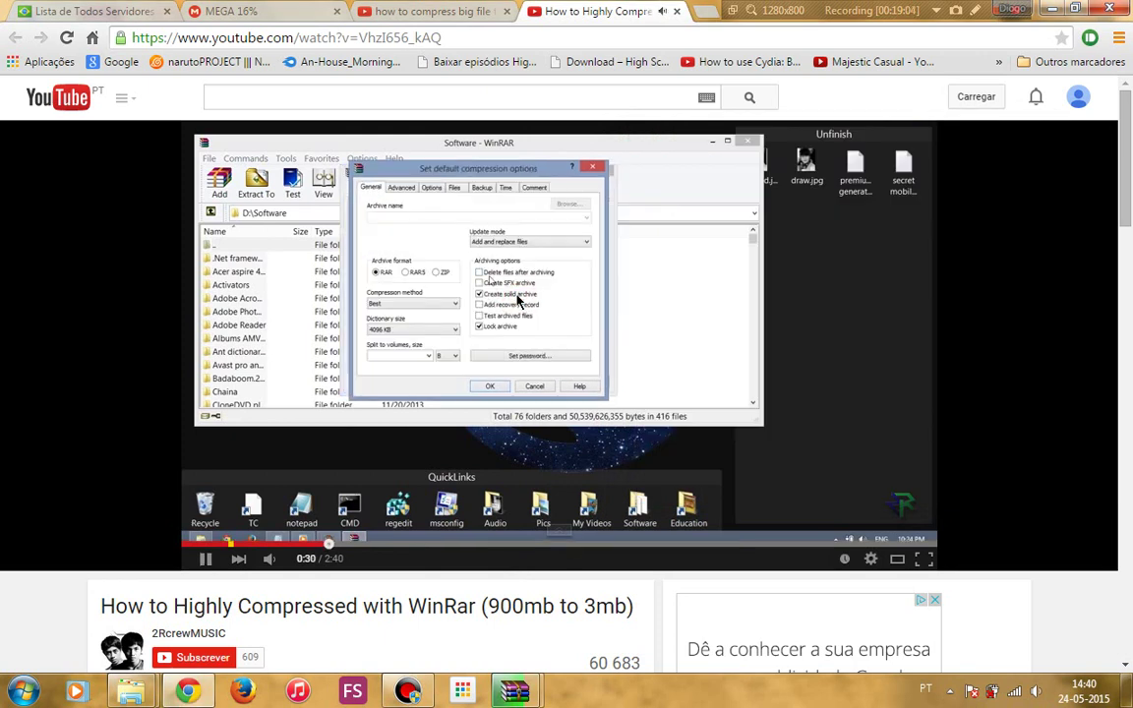
{"action": "key", "text": "space"}
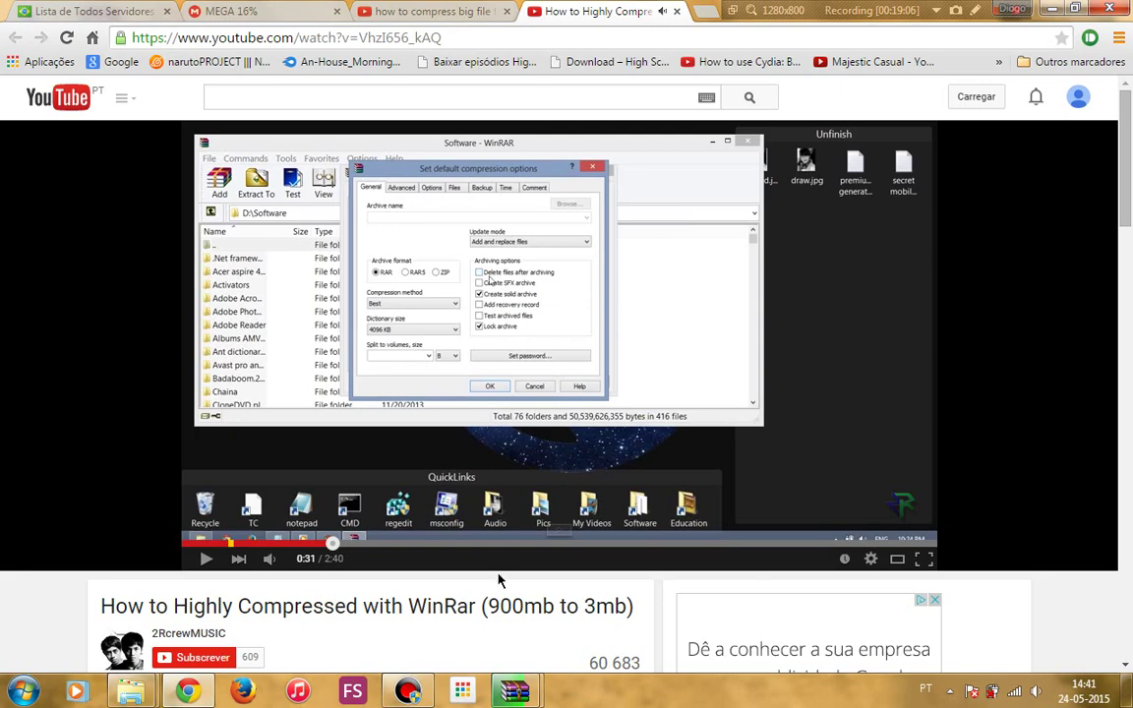
{"action": "mouse_move", "coordinate": [519, 695]}
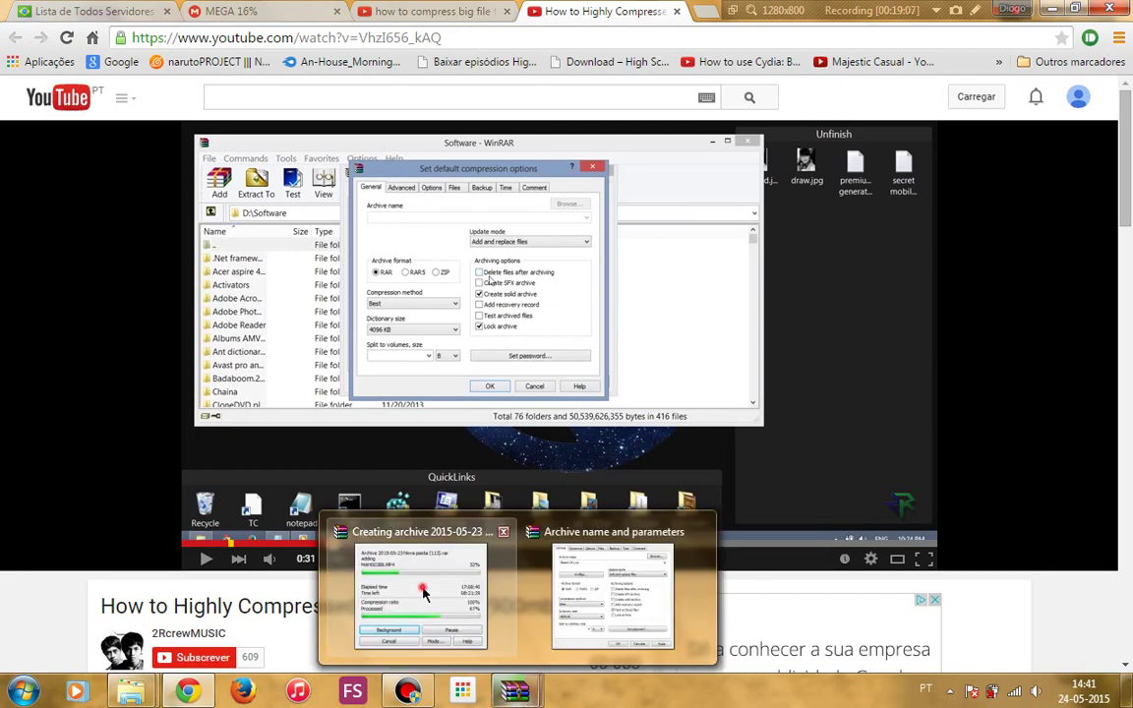
{"action": "left_click", "coordinate": [480, 628]}
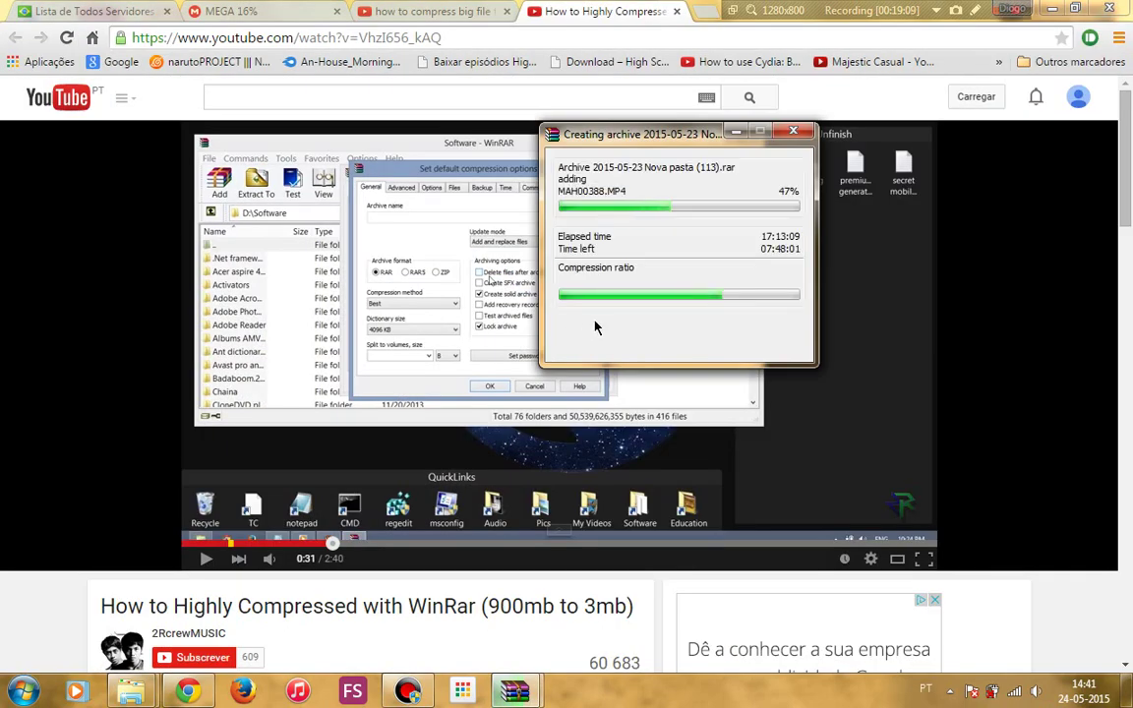
{"action": "left_click", "coordinate": [610, 325]}
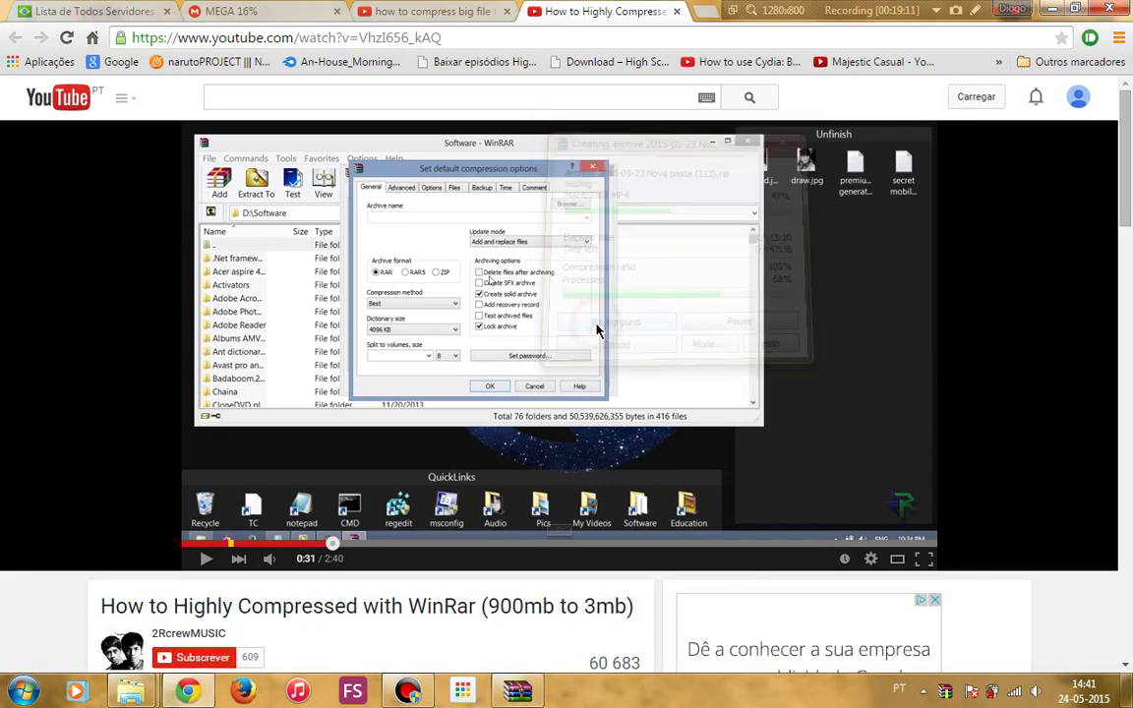
Bring up the Bleach 001.rar parameters, move the dialog up slightly, keep the Best method, and enable Create solid archive and Lock archive.
{"action": "mouse_move", "coordinate": [519, 694]}
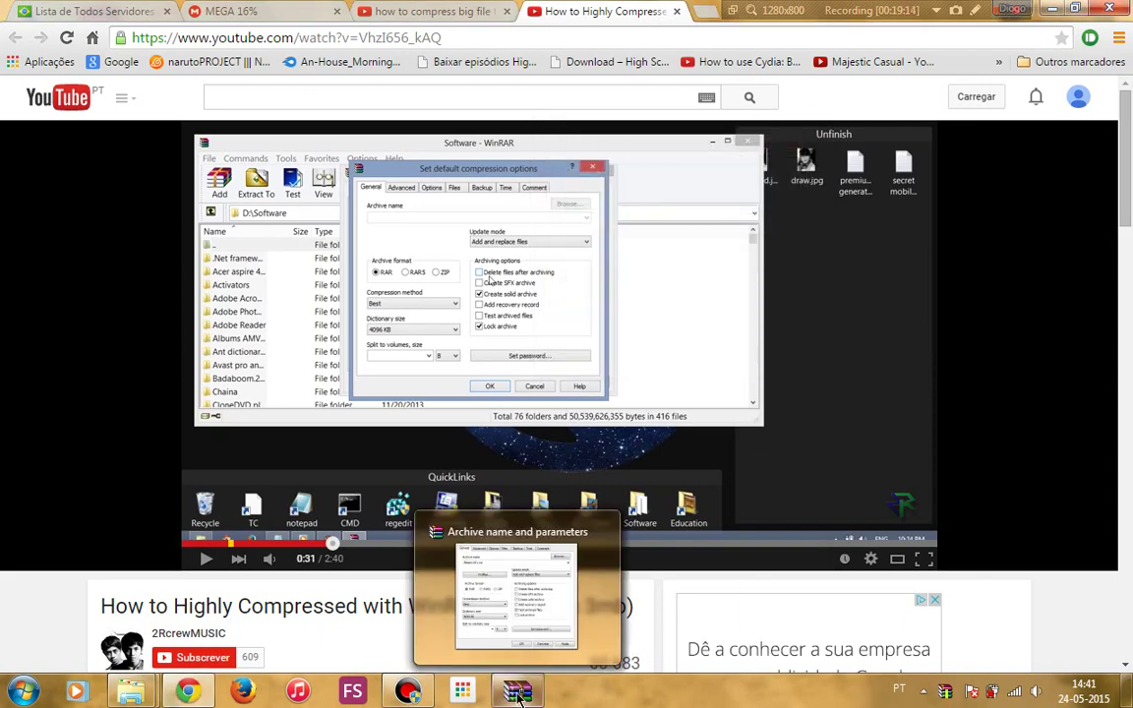
{"action": "left_click", "coordinate": [521, 551]}
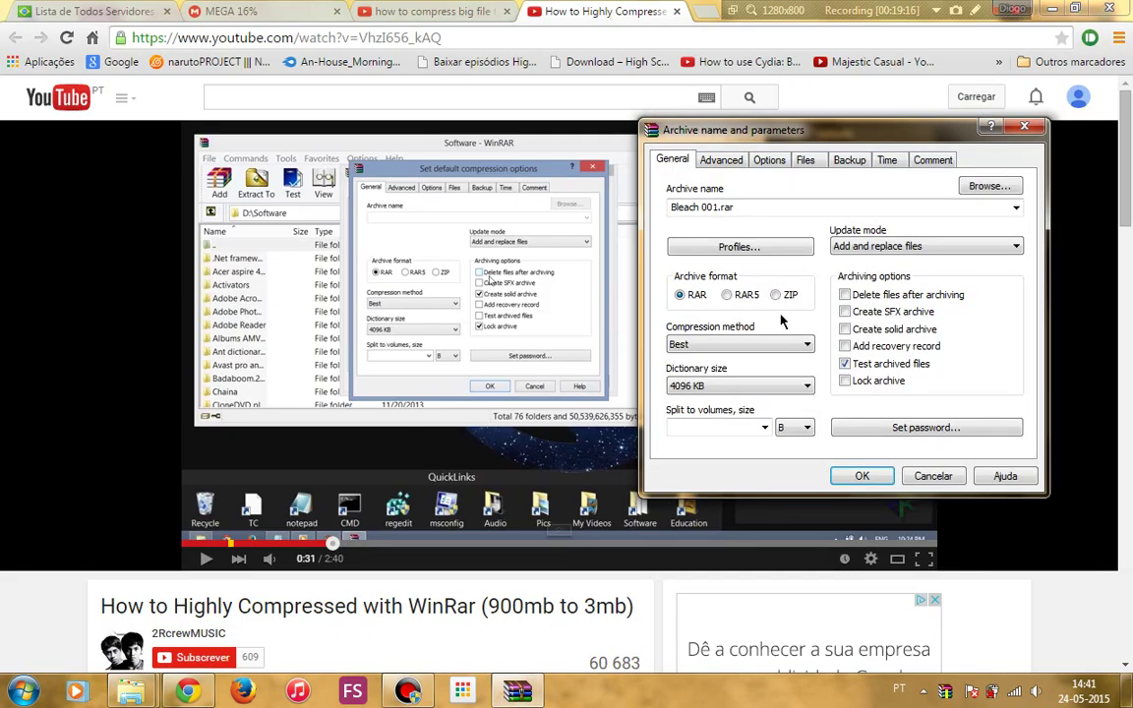
{"action": "left_click_drag", "start_coordinate": [872, 137], "coordinate": [872, 120]}
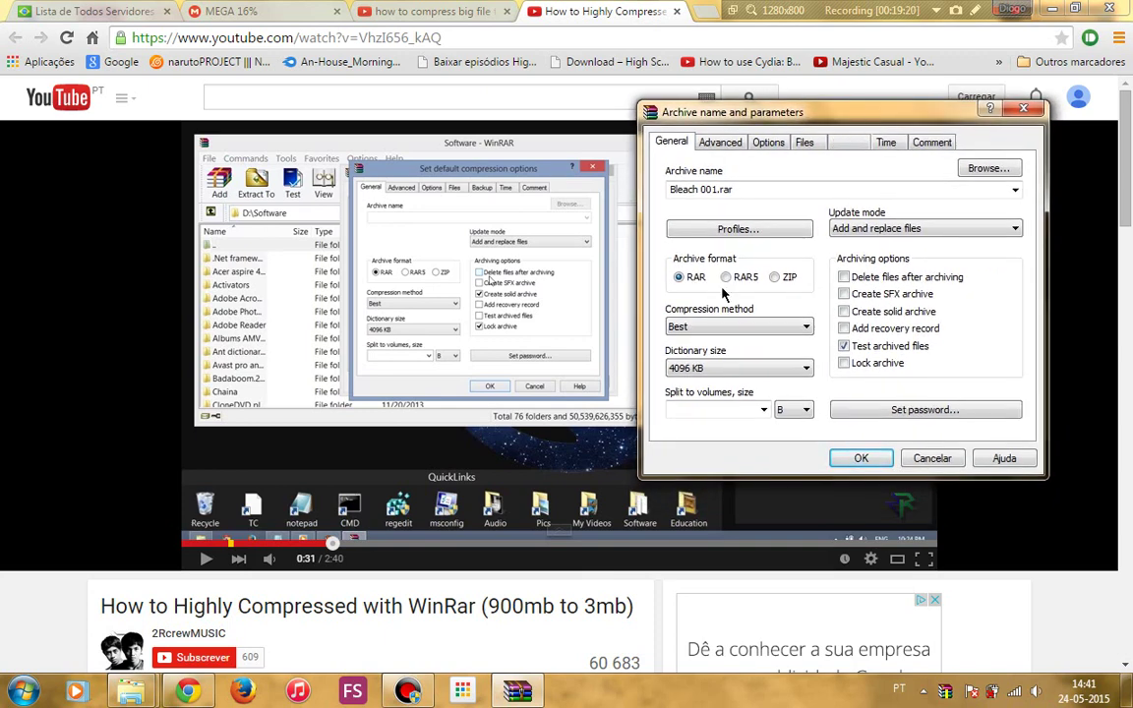
{"action": "left_click", "coordinate": [689, 329]}
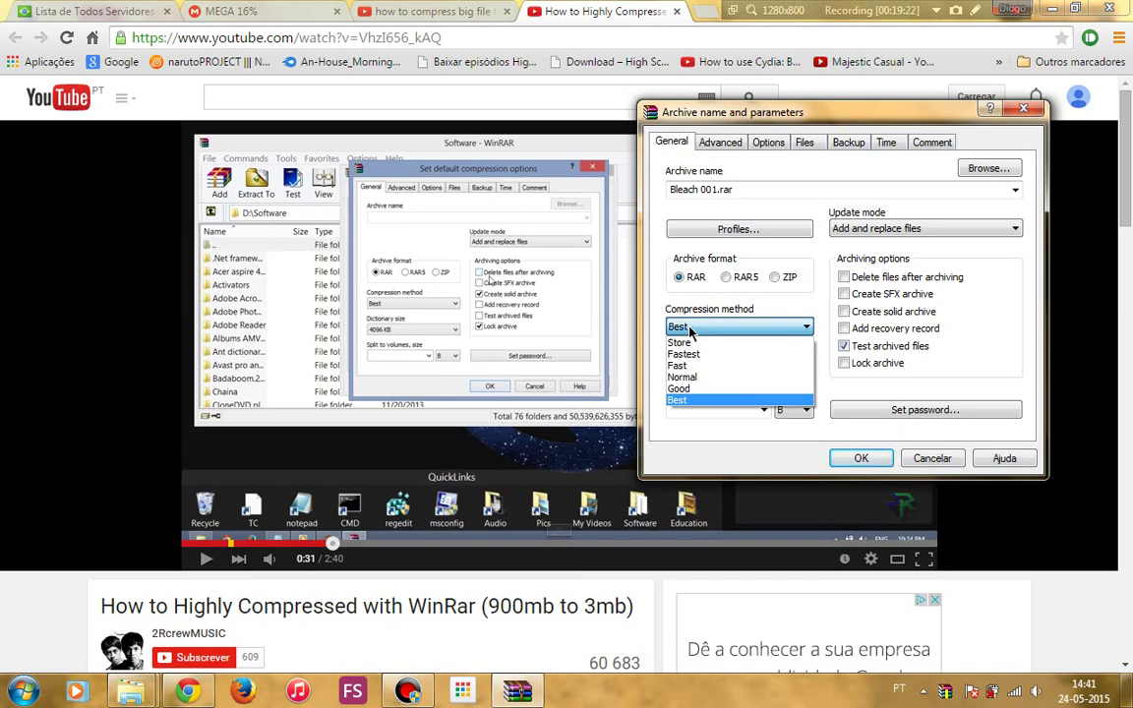
{"action": "left_click", "coordinate": [689, 328]}
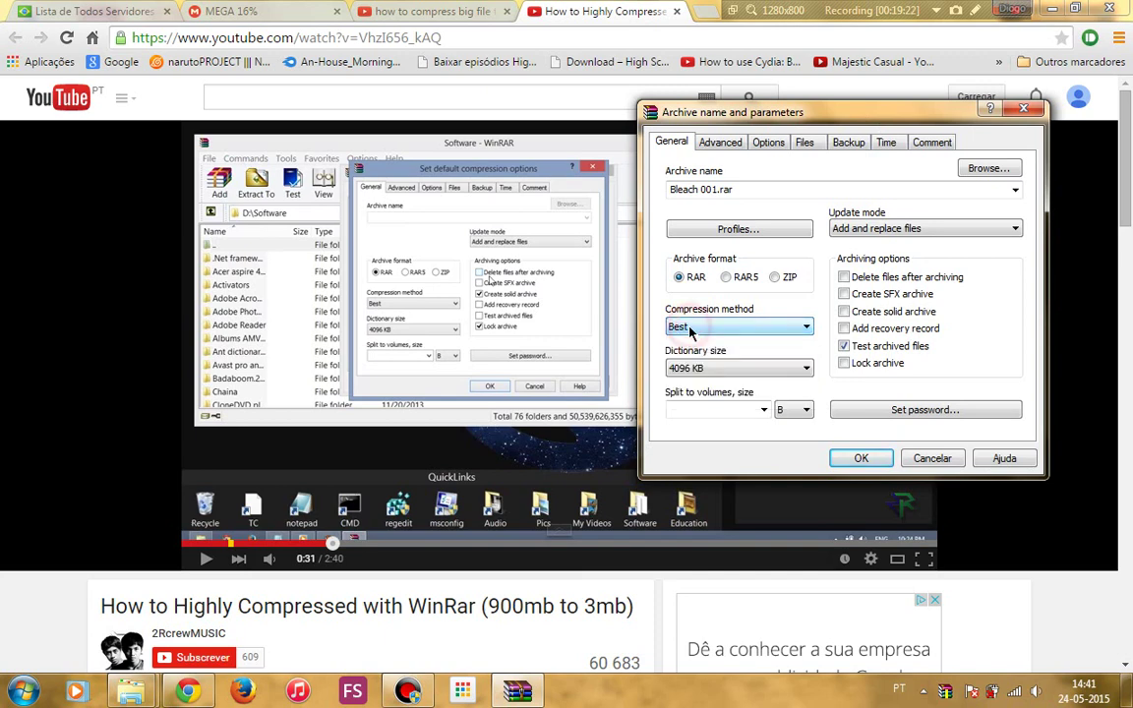
{"action": "left_click", "coordinate": [846, 314]}
{"action": "left_click", "coordinate": [844, 363]}
Play the tutorial through its advanced compression settings, rewind to 0:36 and pause it at 0:37 on the Compression option.
{"action": "left_click", "coordinate": [576, 293]}
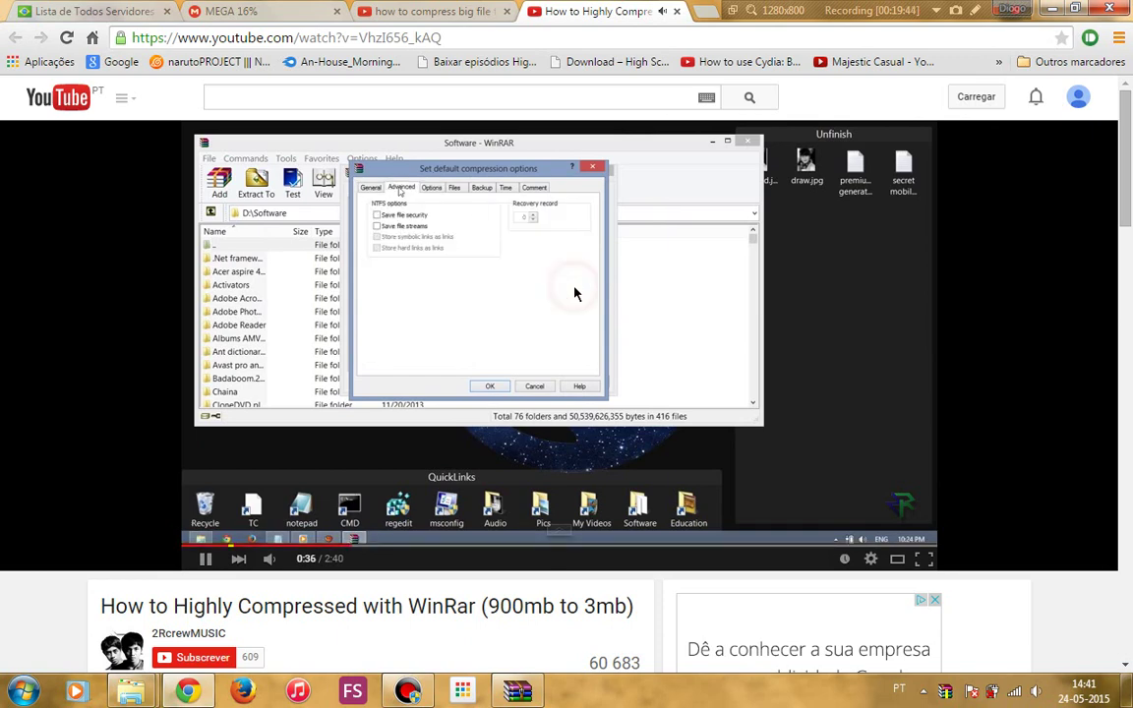
{"action": "left_click", "coordinate": [575, 293]}
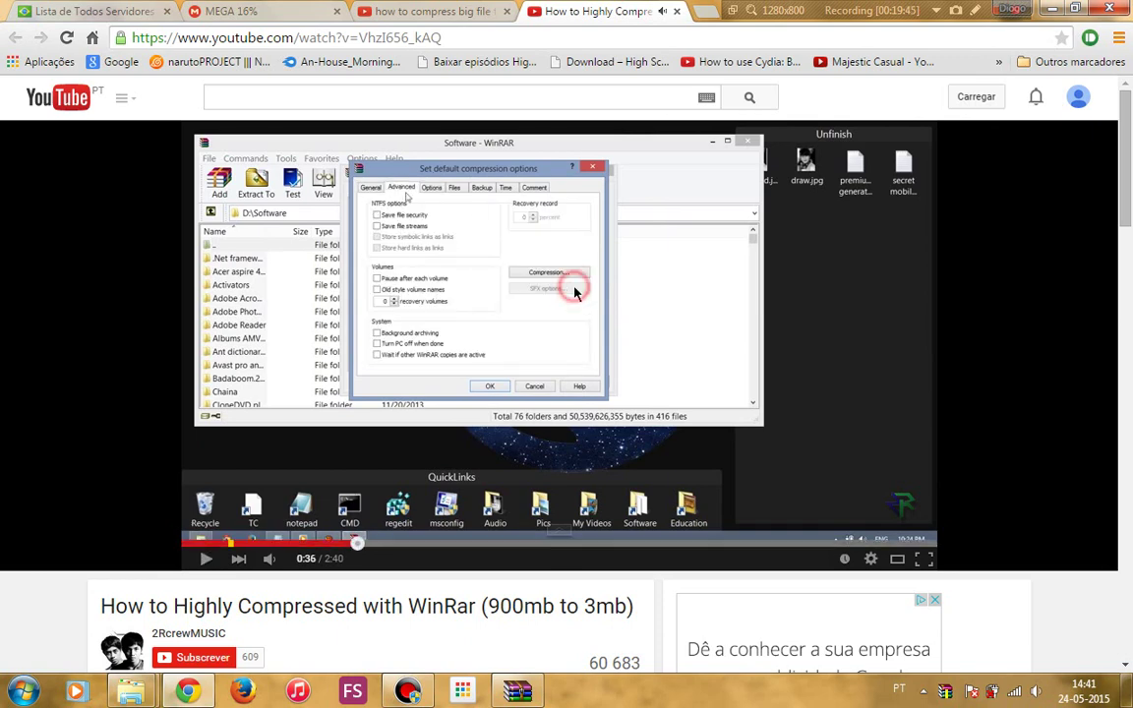
{"action": "left_click", "coordinate": [575, 294]}
{"action": "left_click", "coordinate": [448, 309]}
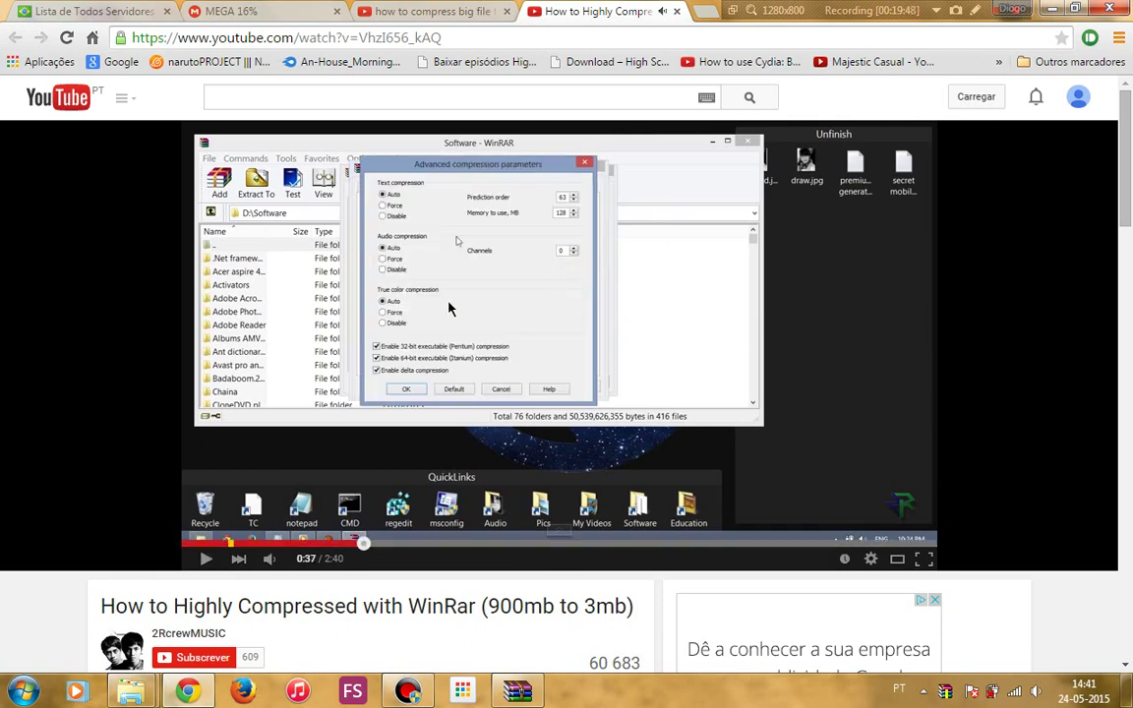
{"action": "left_click", "coordinate": [356, 543]}
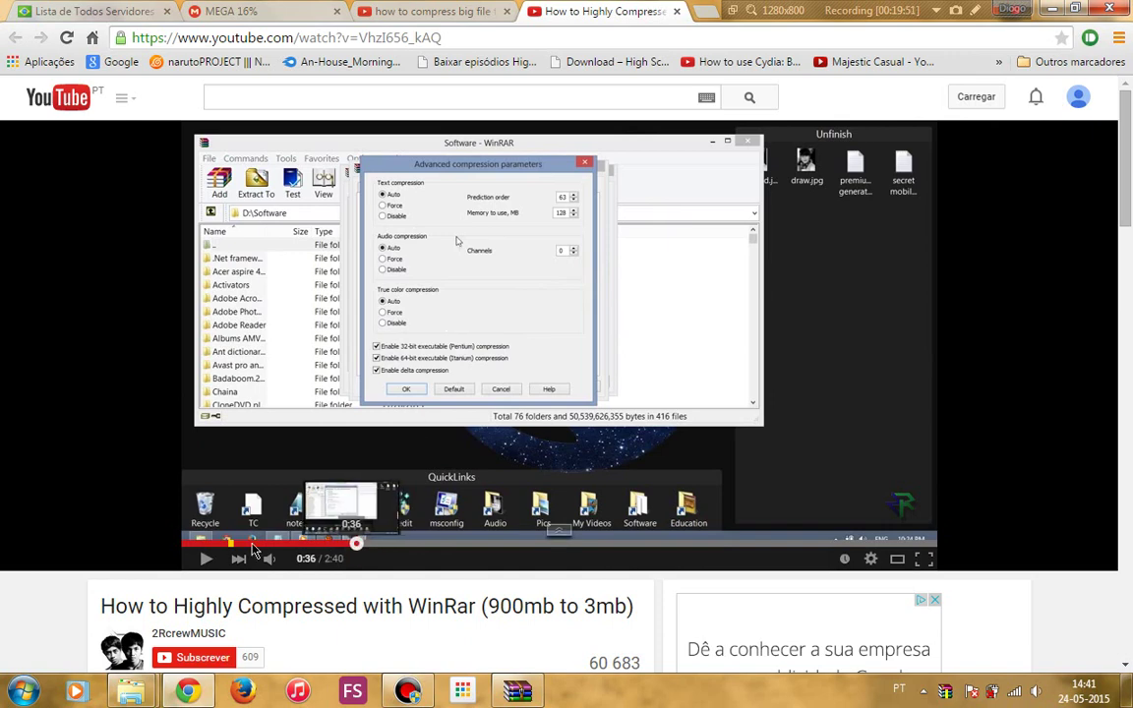
{"action": "left_click", "coordinate": [205, 561]}
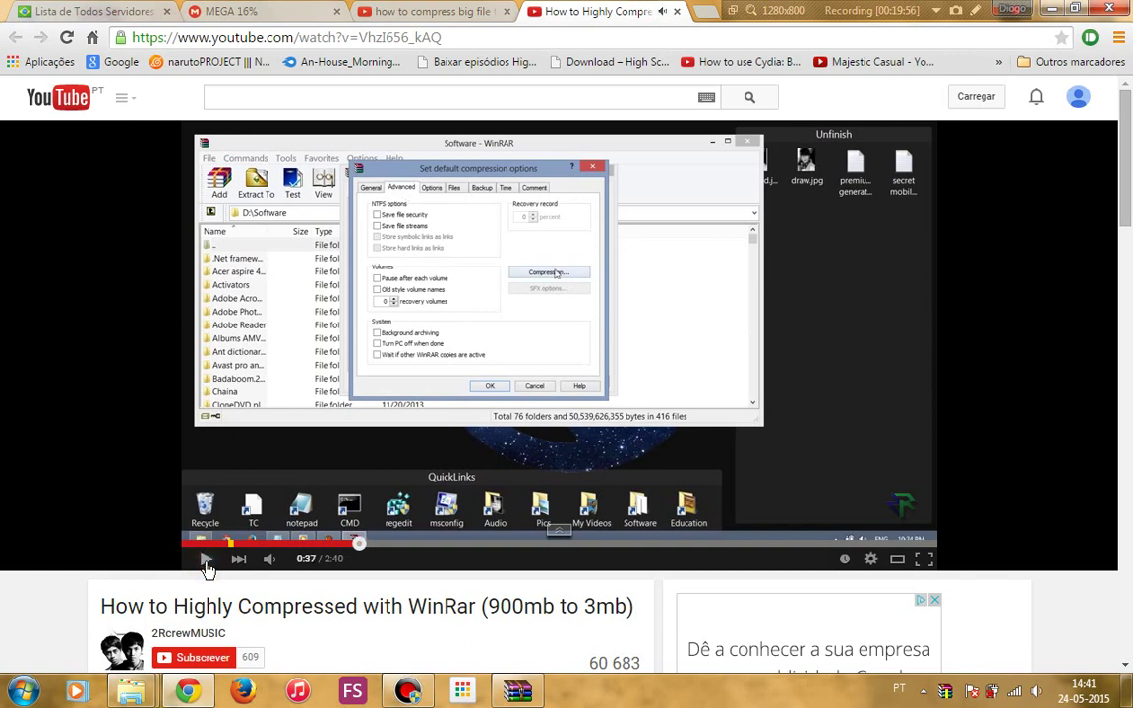
Open the advanced compression parameters of Bleach 001.rar and show them beside the tutorial's matching window, paused at 0:40.
{"action": "left_click", "coordinate": [514, 683]}
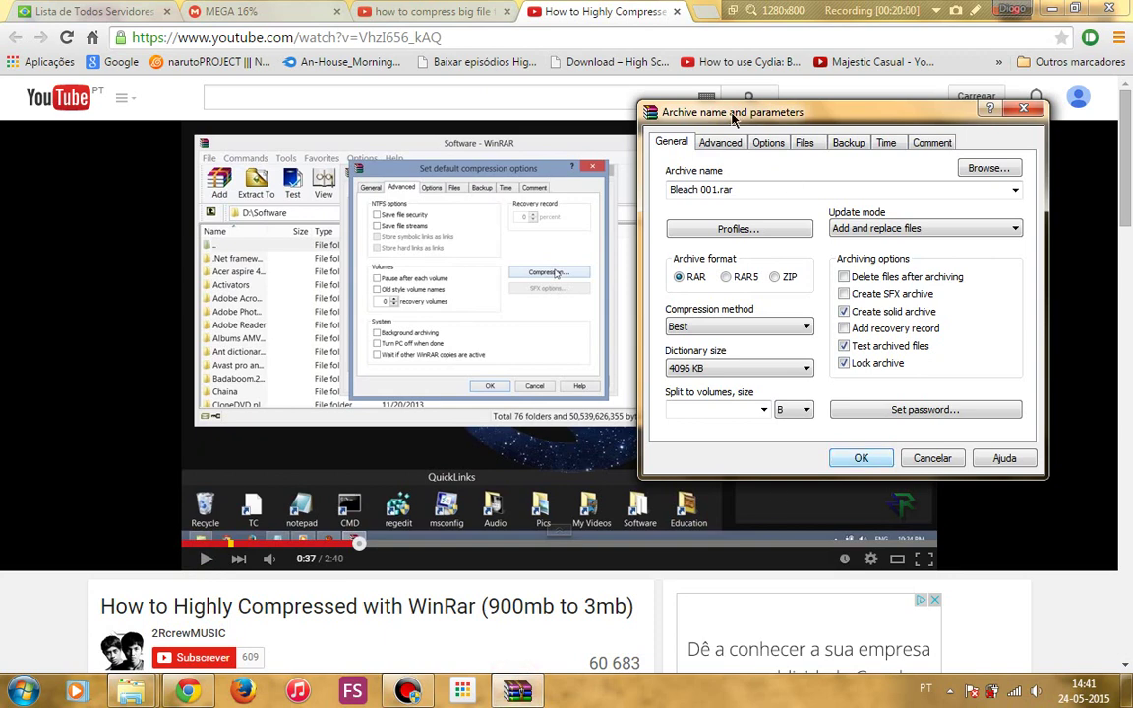
{"action": "left_click", "coordinate": [717, 144]}
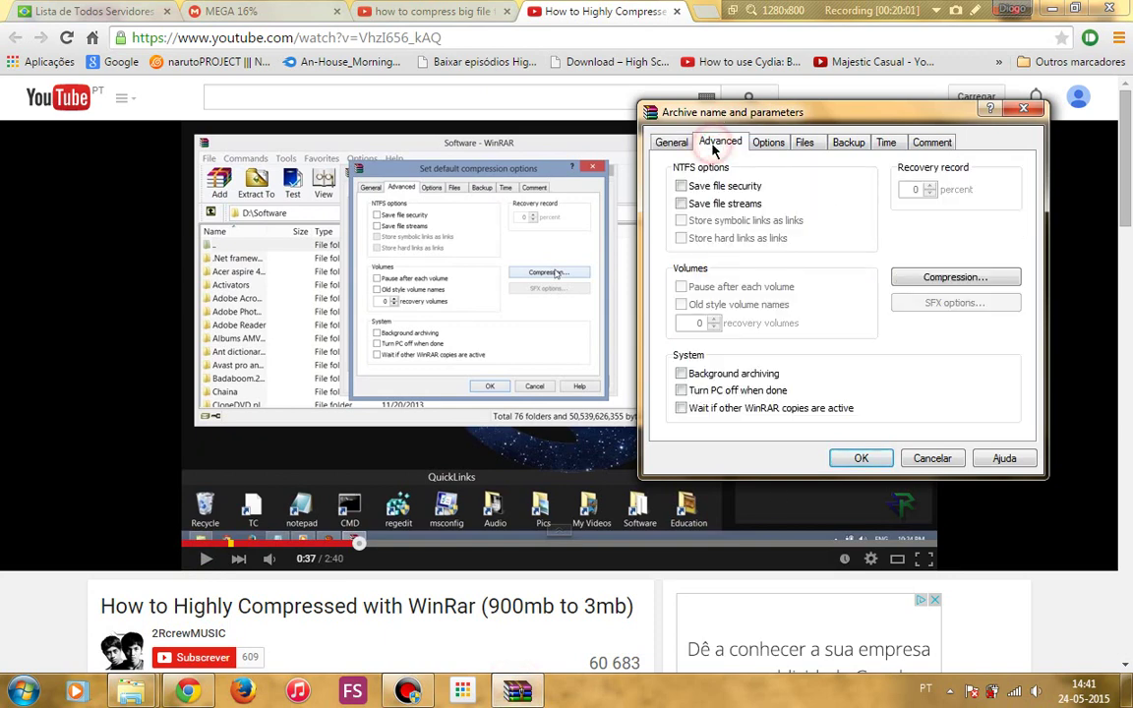
{"action": "left_click", "coordinate": [940, 278]}
{"action": "left_click", "coordinate": [521, 355]}
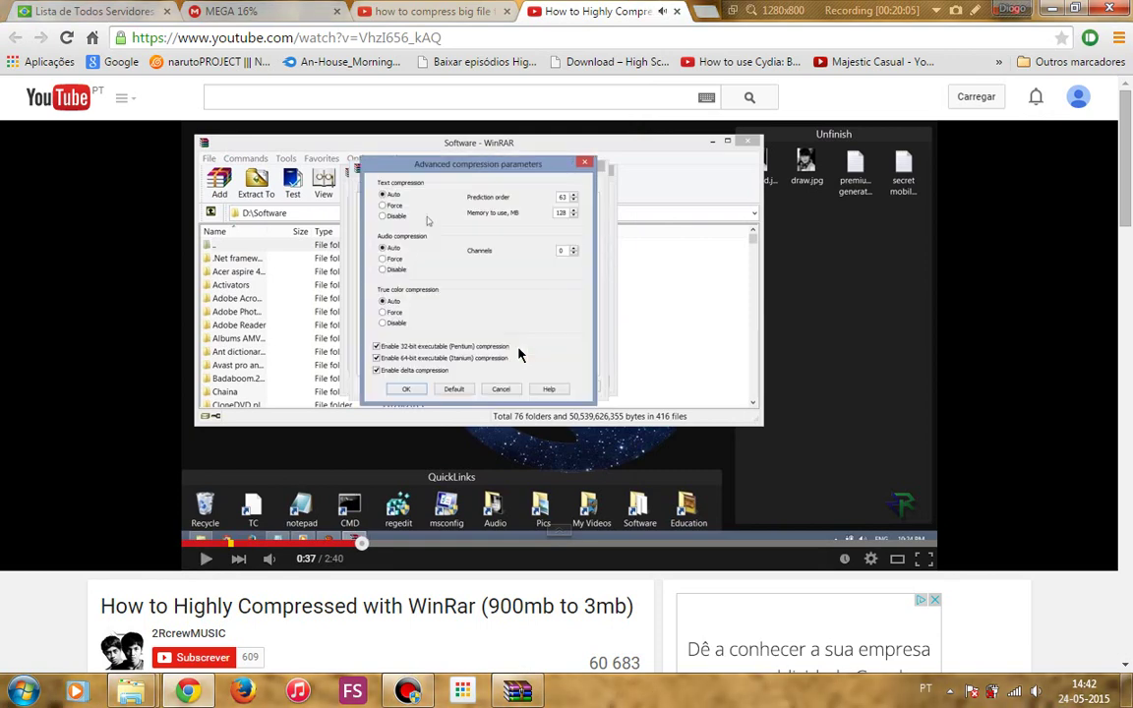
{"action": "left_click", "coordinate": [521, 355]}
{"action": "key", "text": "space"}
{"action": "left_click", "coordinate": [514, 694]}
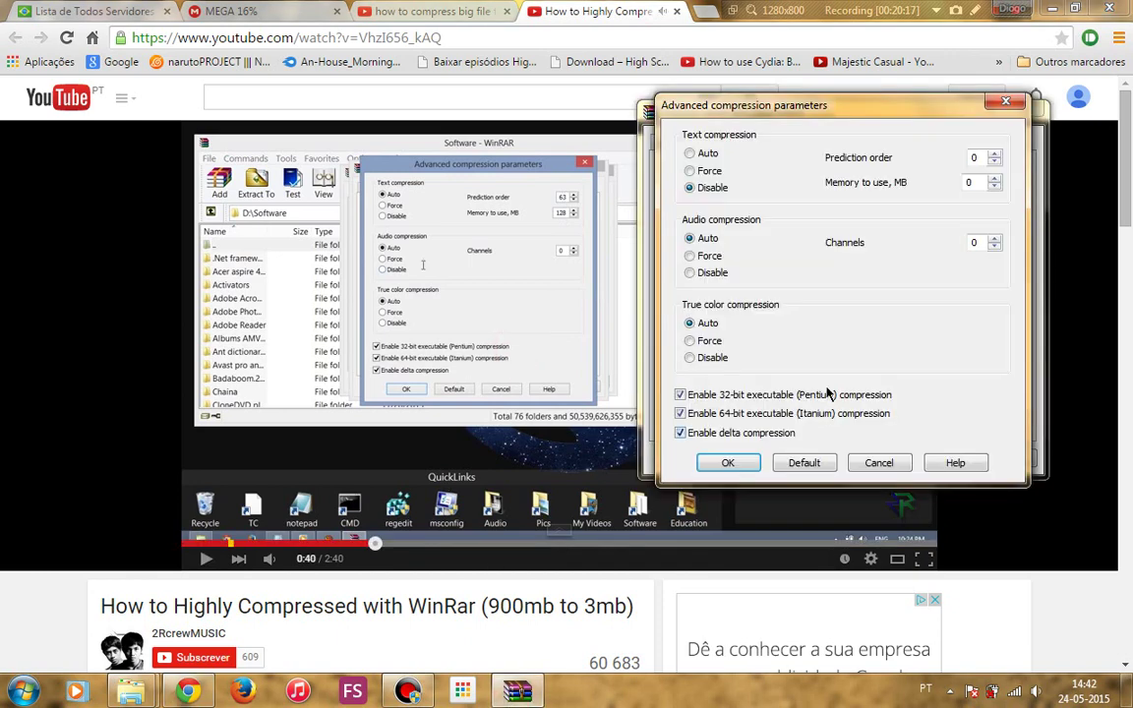
Set the text compression prediction order to 63.
{"action": "left_click", "coordinate": [996, 154]}
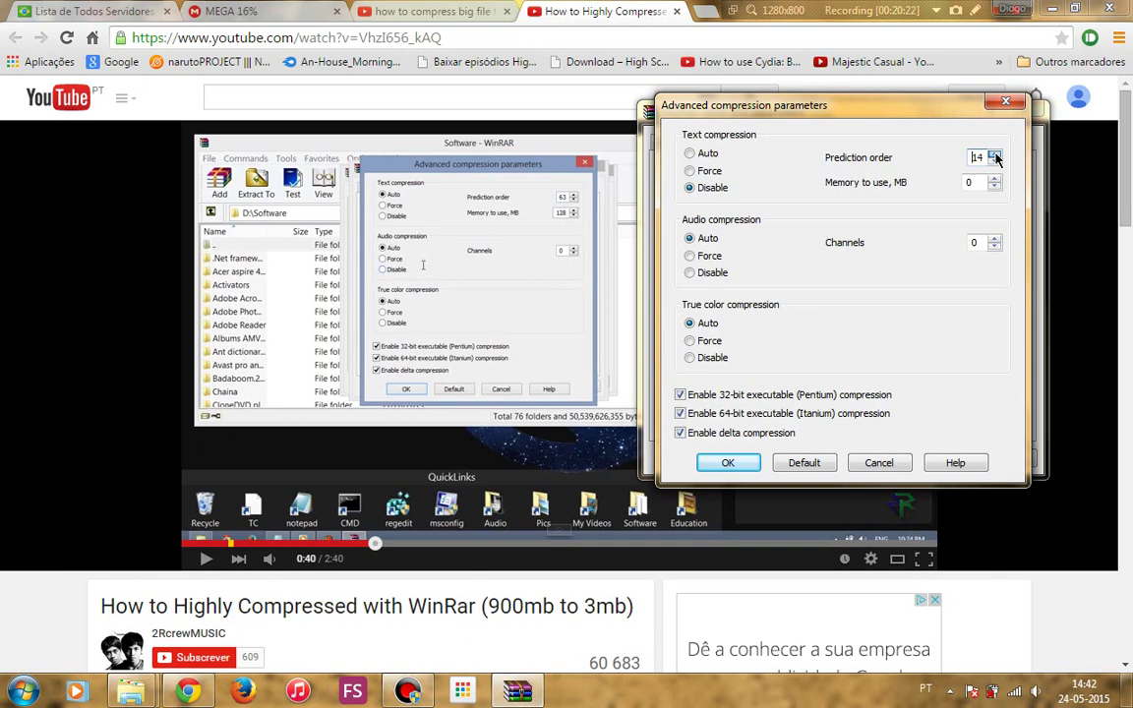
{"action": "left_click", "coordinate": [996, 156]}
{"action": "left_click", "coordinate": [996, 156]}
{"action": "left_click", "coordinate": [995, 156]}
{"action": "left_click", "coordinate": [996, 156]}
{"action": "left_click", "coordinate": [995, 156]}
{"action": "left_click", "coordinate": [996, 155]}
{"action": "left_click", "coordinate": [995, 155]}
{"action": "left_click", "coordinate": [996, 155]}
{"action": "left_click", "coordinate": [995, 155]}
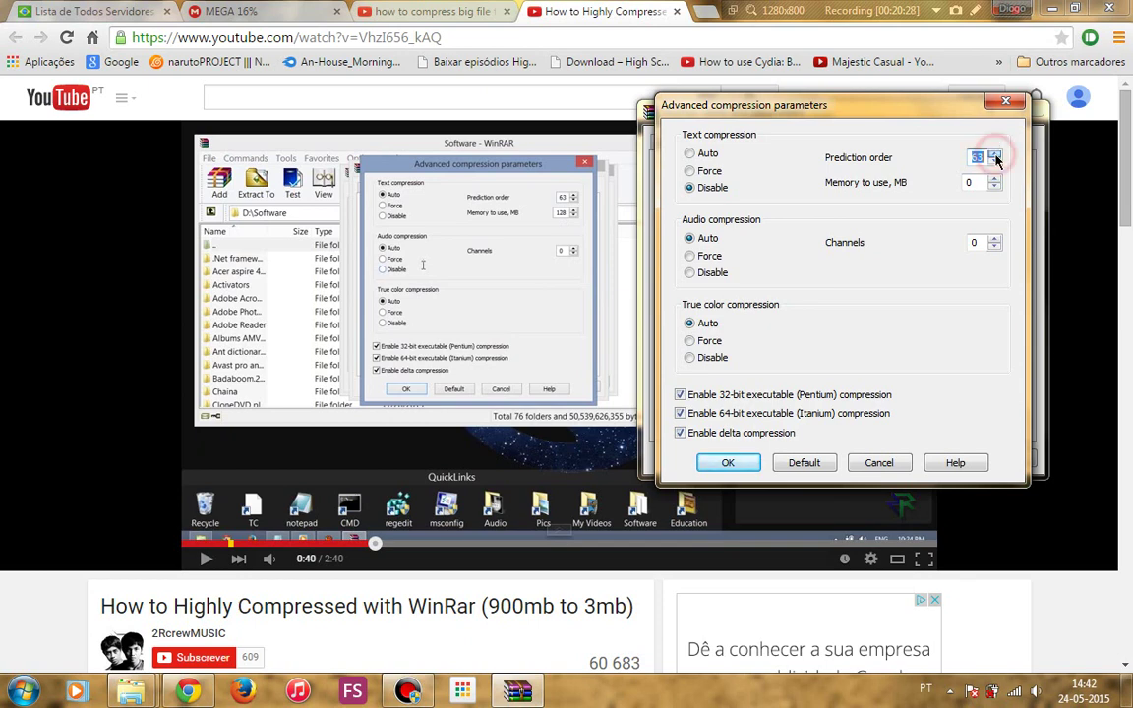
Set the text compression memory to 128 MB and switch text compression to Auto.
{"action": "left_click", "coordinate": [996, 180]}
{"action": "left_click", "coordinate": [996, 180]}
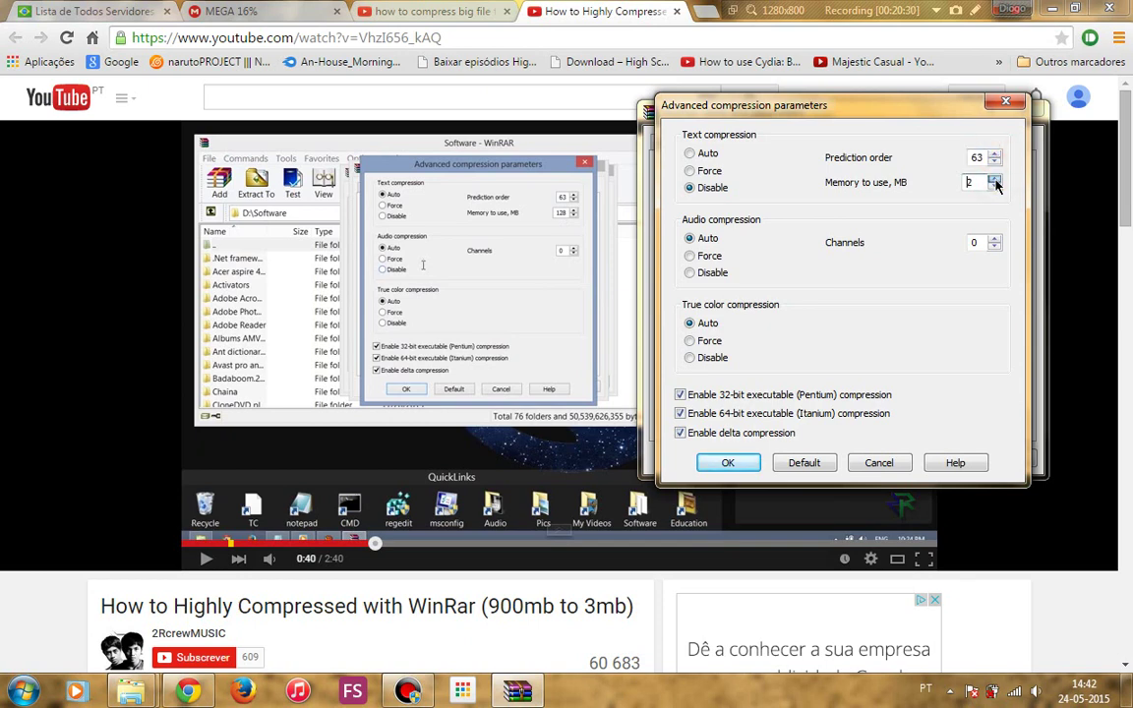
{"action": "left_click", "coordinate": [996, 180]}
{"action": "left_click", "coordinate": [995, 180]}
{"action": "left_click", "coordinate": [996, 180]}
{"action": "left_click", "coordinate": [995, 180]}
{"action": "left_click", "coordinate": [996, 180]}
{"action": "left_click", "coordinate": [996, 180]}
{"action": "left_click", "coordinate": [996, 180]}
{"action": "left_click", "coordinate": [995, 180]}
{"action": "left_click", "coordinate": [996, 180]}
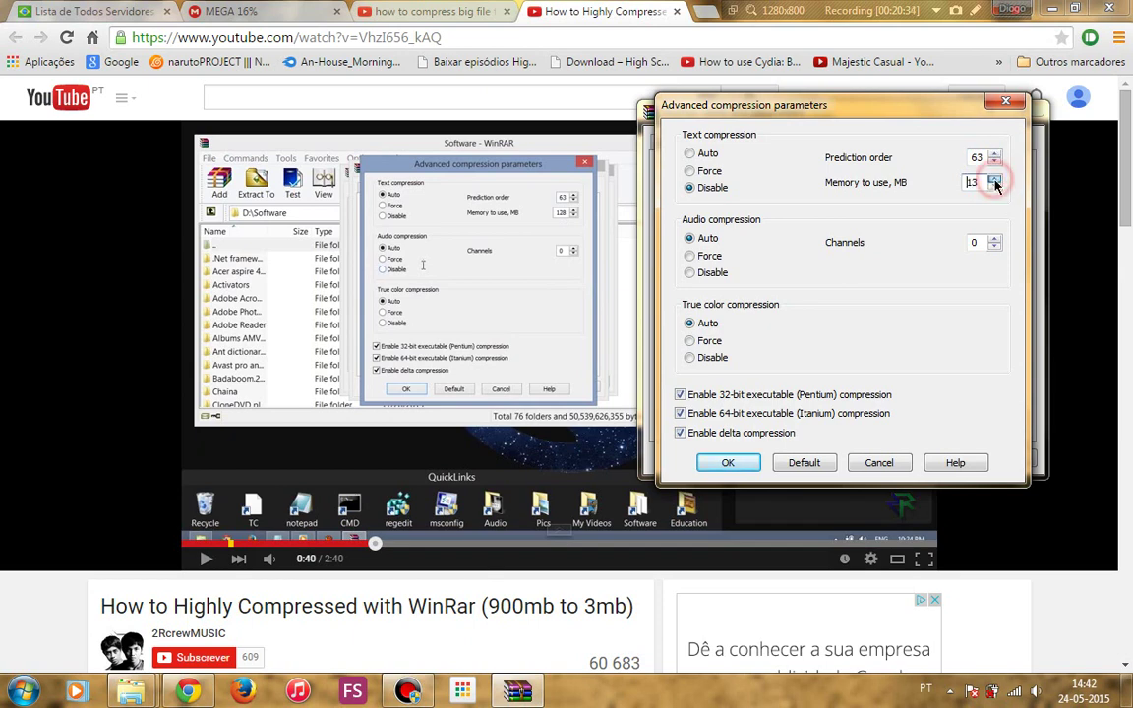
{"action": "left_click", "coordinate": [996, 180]}
{"action": "left_click", "coordinate": [996, 180]}
{"action": "left_click", "coordinate": [996, 183]}
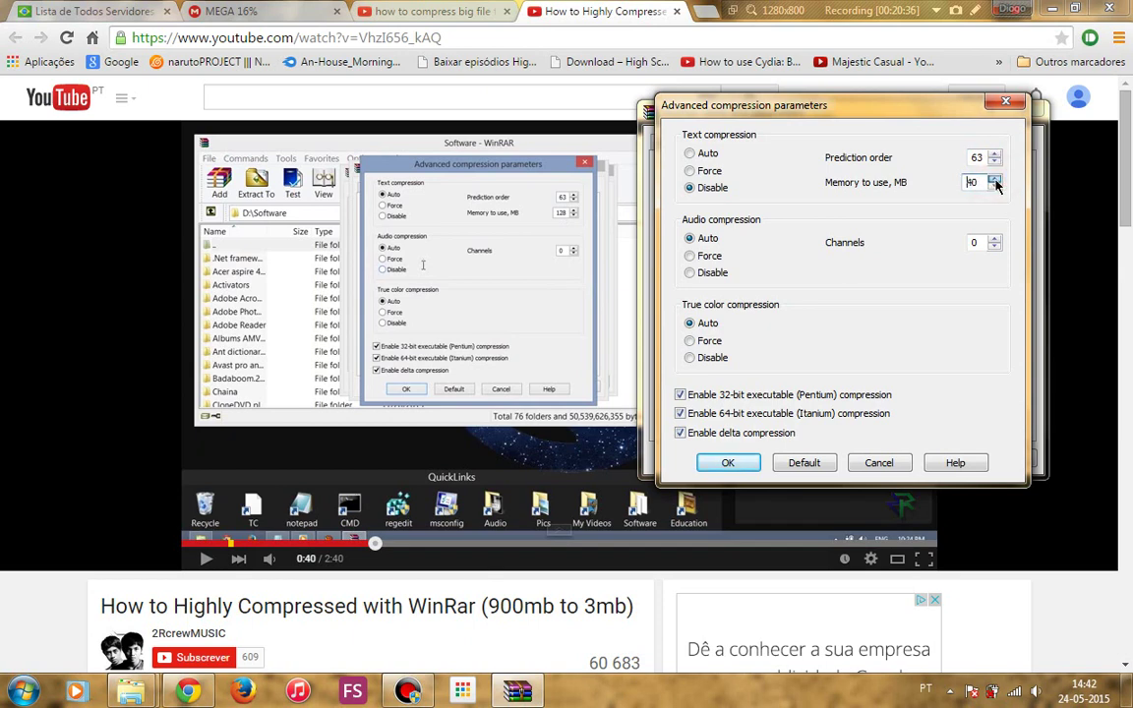
{"action": "left_click", "coordinate": [995, 181]}
{"action": "left_click", "coordinate": [996, 181]}
{"action": "left_click", "coordinate": [996, 181]}
{"action": "left_click", "coordinate": [995, 181]}
{"action": "left_click", "coordinate": [995, 181]}
{"action": "left_click", "coordinate": [995, 181]}
{"action": "left_click", "coordinate": [996, 181]}
{"action": "left_click", "coordinate": [690, 155]}
Play the tutorial to 0:41, return to WinRAR and accept the advanced compression parameters.
{"action": "left_click", "coordinate": [576, 337]}
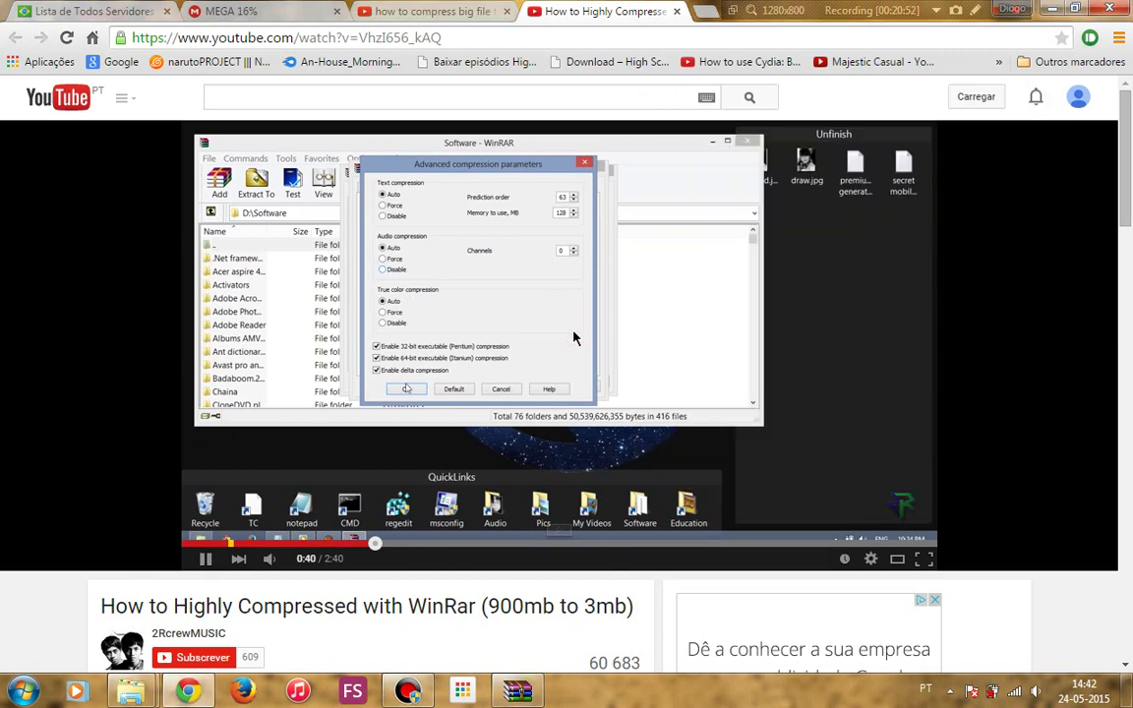
{"action": "left_click", "coordinate": [575, 338]}
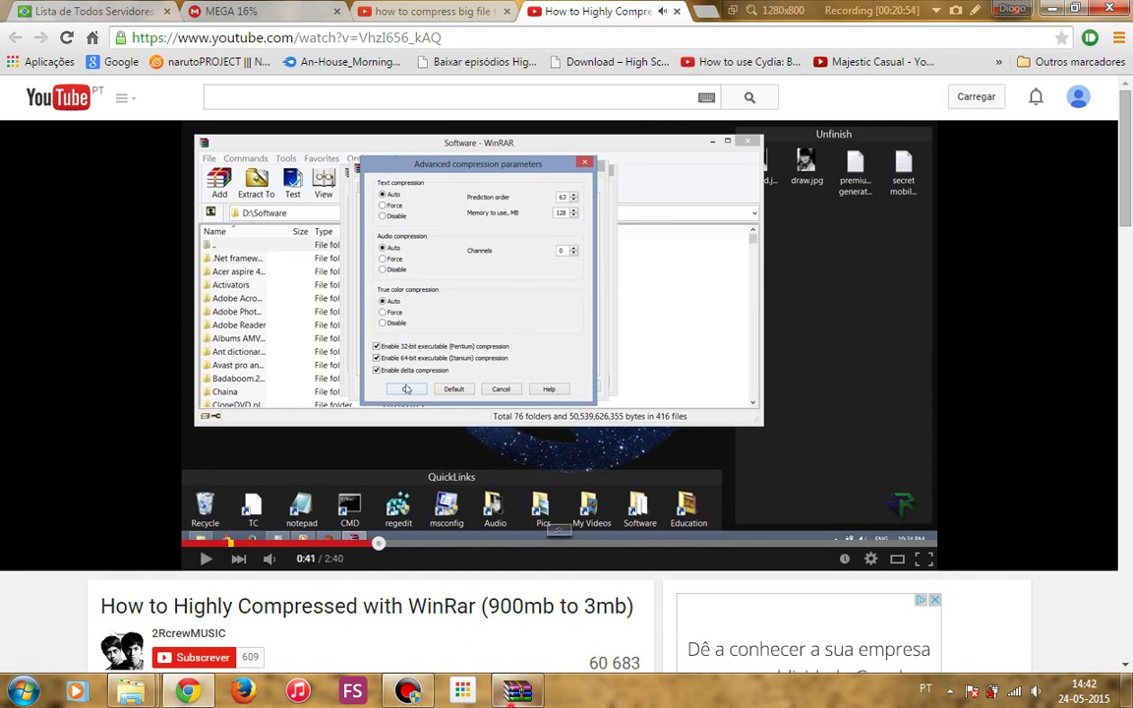
{"action": "key", "text": "alt+Tab"}
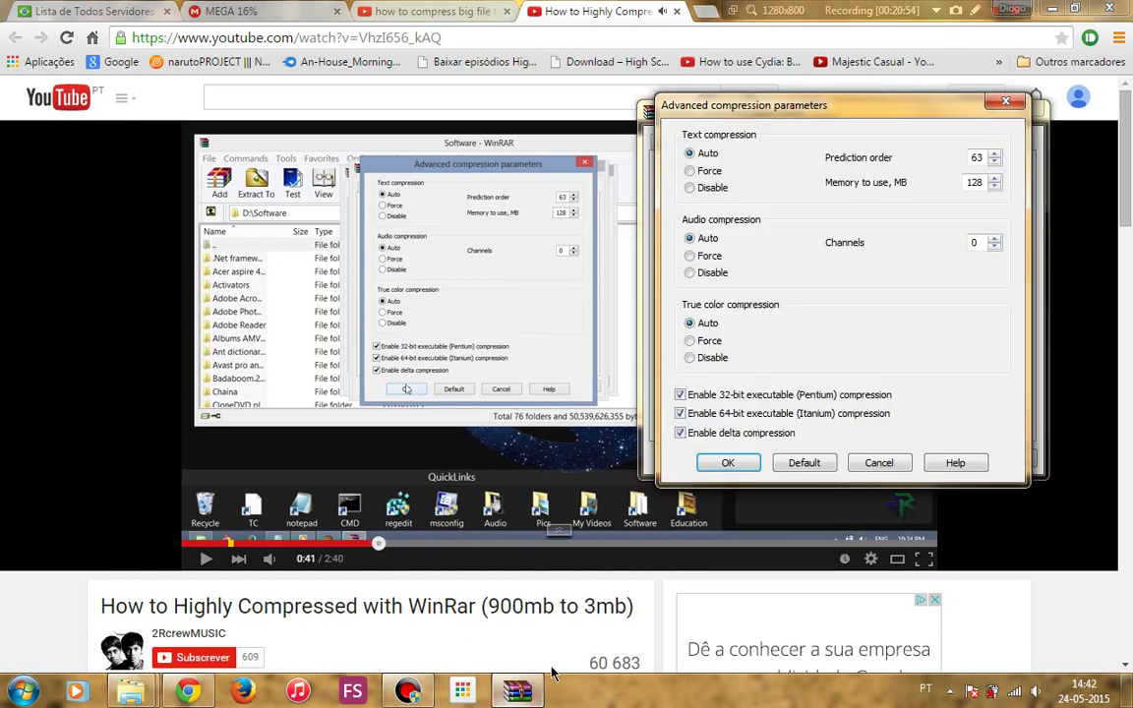
{"action": "left_click", "coordinate": [729, 469]}
{"action": "left_click", "coordinate": [728, 466]}
Play the tutorial to 0:55 to see how its settings are confirmed and the AKAIPRO102 archive is created.
{"action": "left_click", "coordinate": [539, 400]}
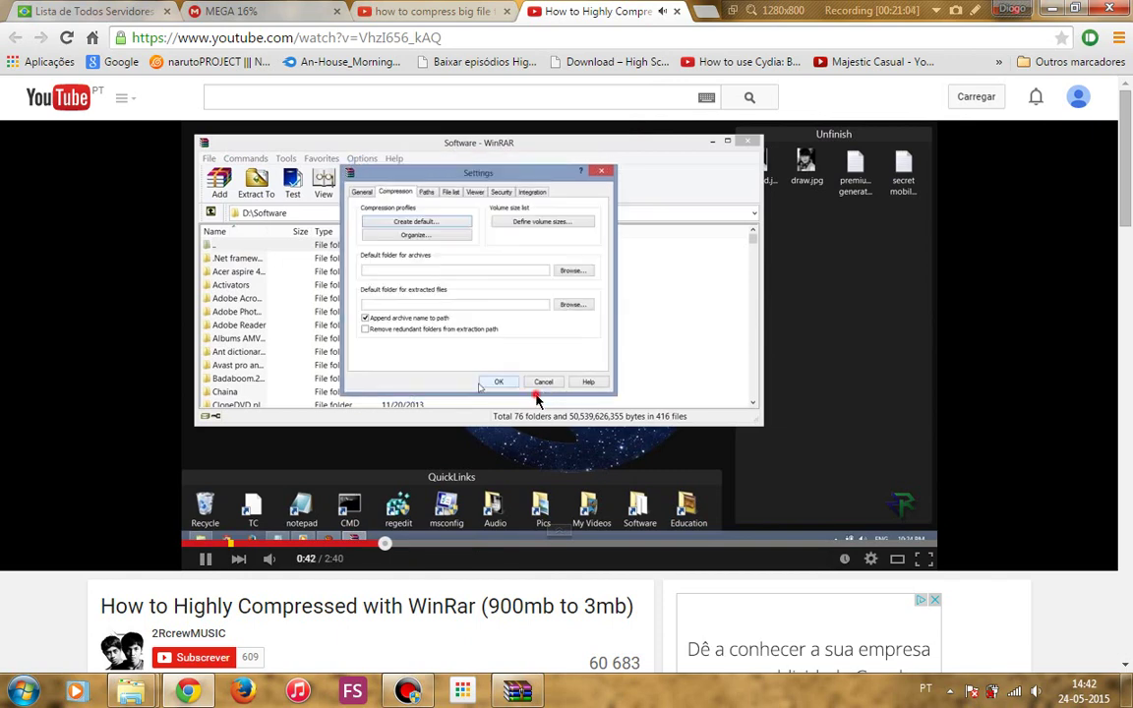
{"action": "left_click", "coordinate": [536, 399]}
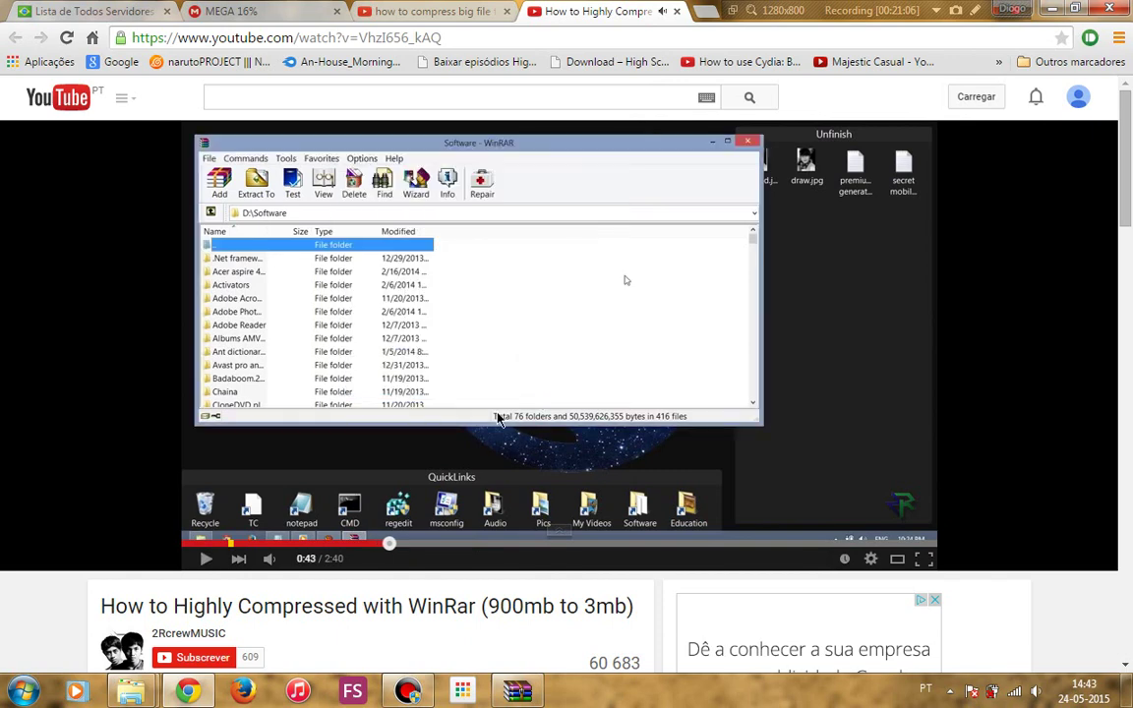
{"action": "left_click", "coordinate": [499, 417]}
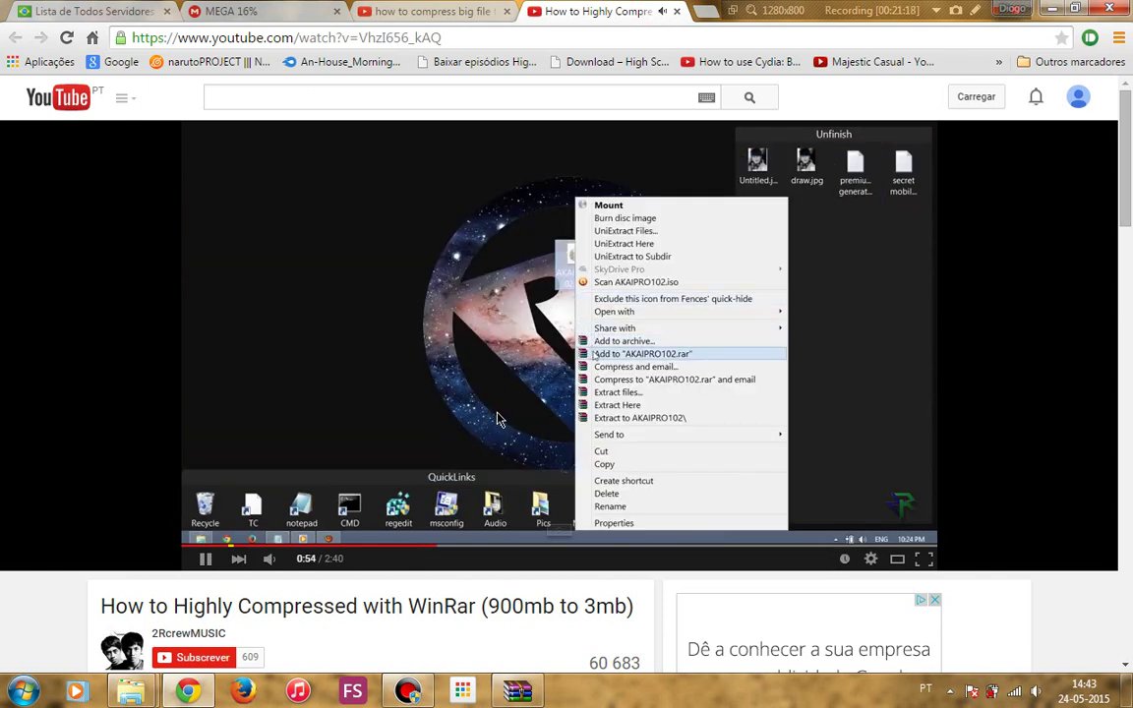
{"action": "key", "text": "space"}
Return to the archive parameters, check the deletion and archive feature options, and start creating Bleach 001.rar.
{"action": "left_click", "coordinate": [518, 690]}
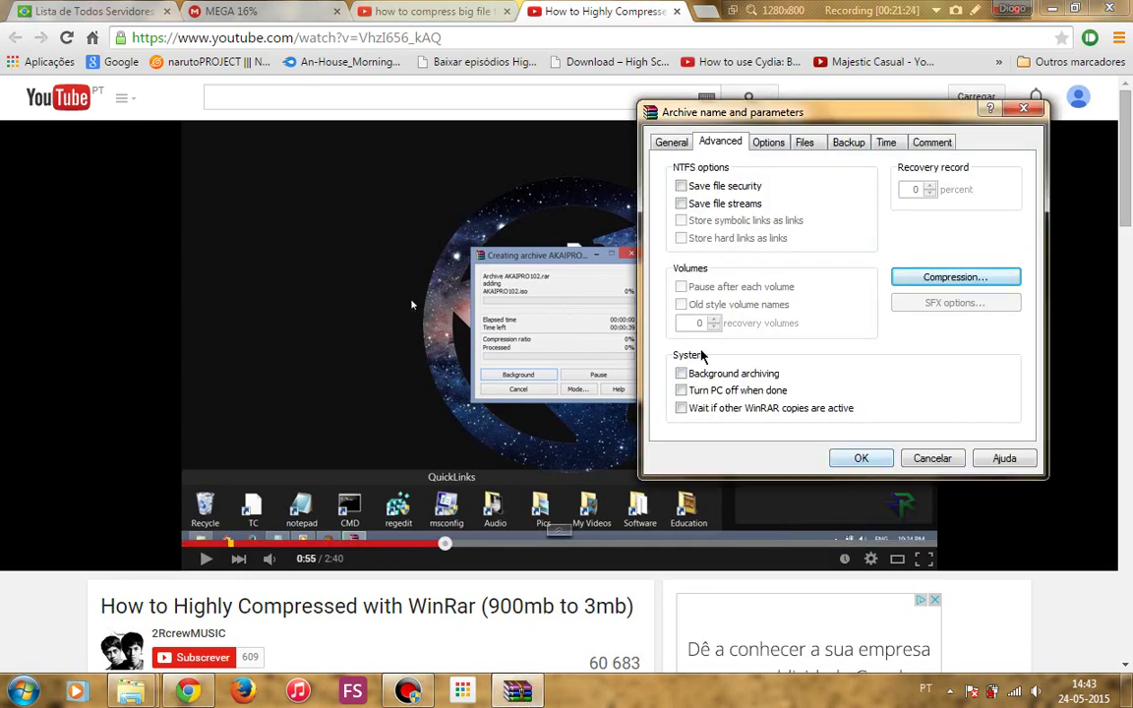
{"action": "left_click", "coordinate": [768, 143]}
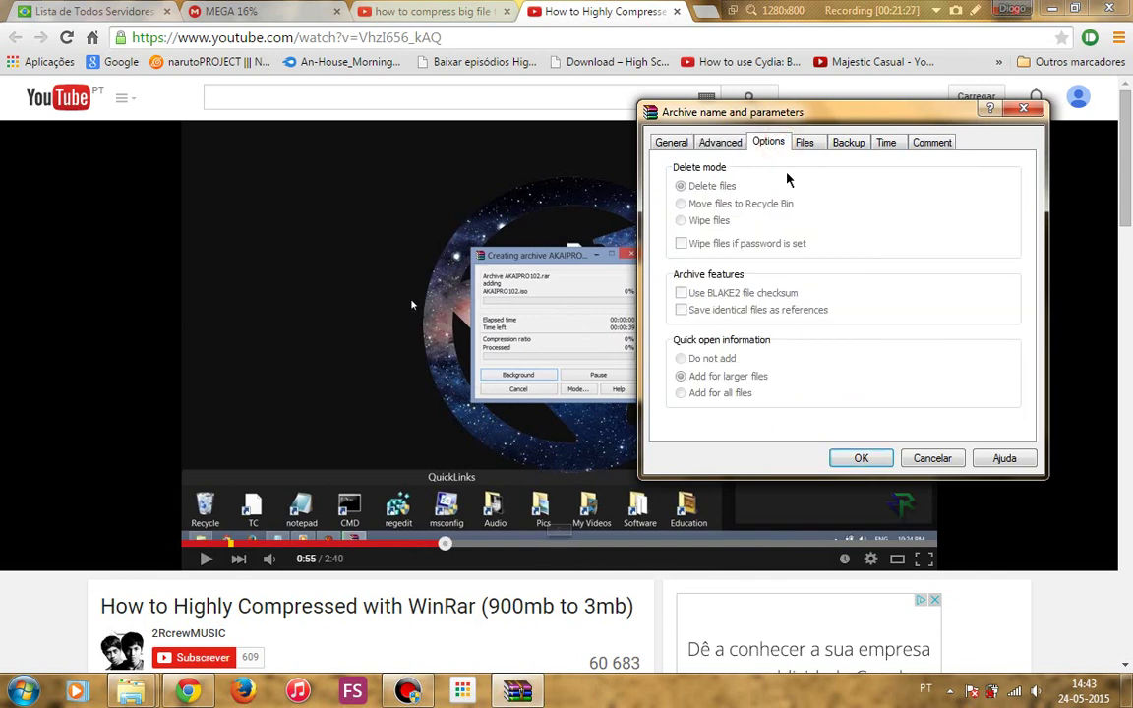
{"action": "left_click", "coordinate": [861, 459]}
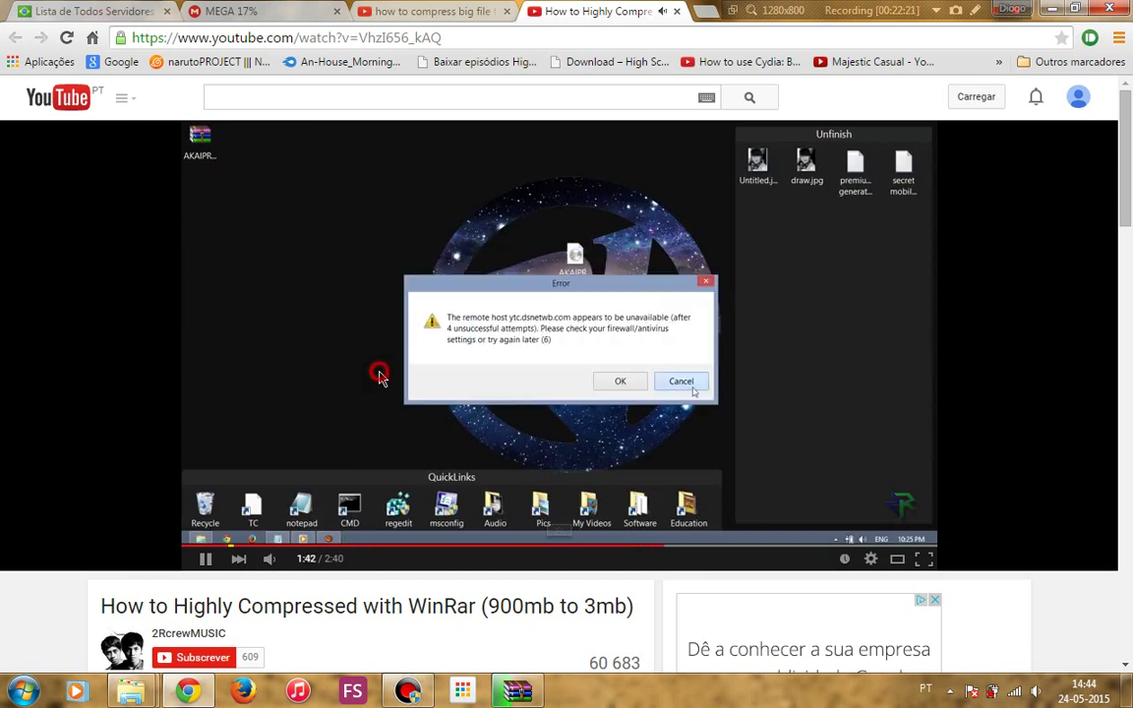
Pause the tutorial at 1:43, resume it through its closing notes and view the video description.
{"action": "left_click", "coordinate": [382, 379]}
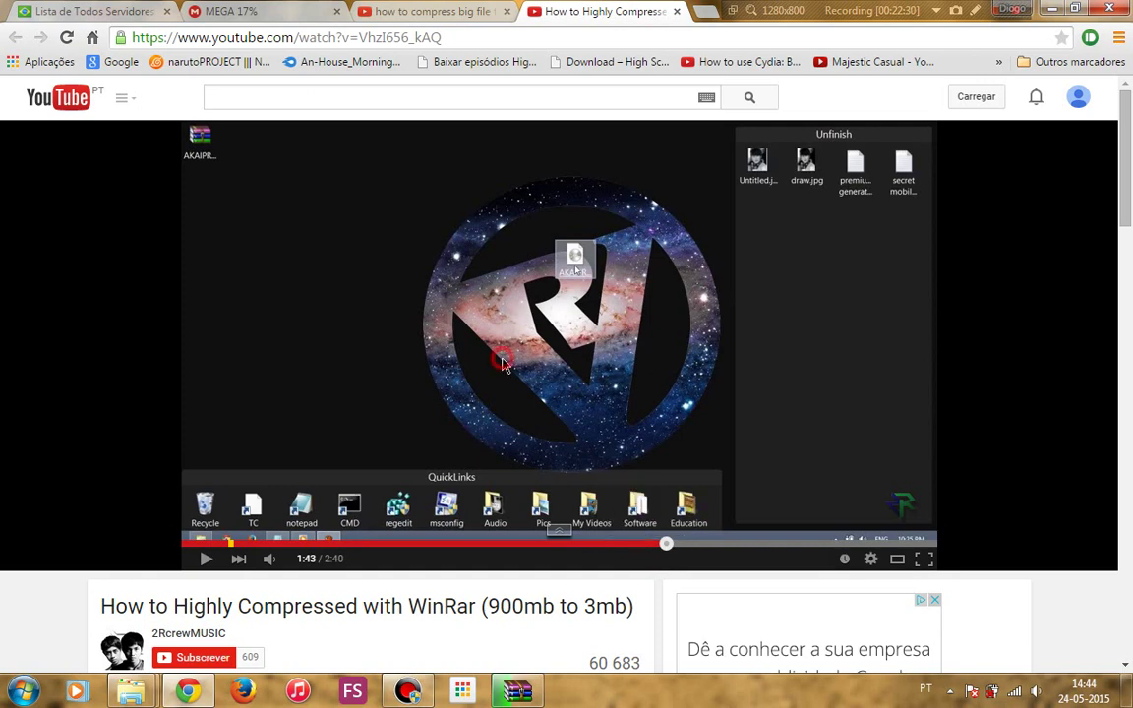
{"action": "left_click", "coordinate": [205, 556]}
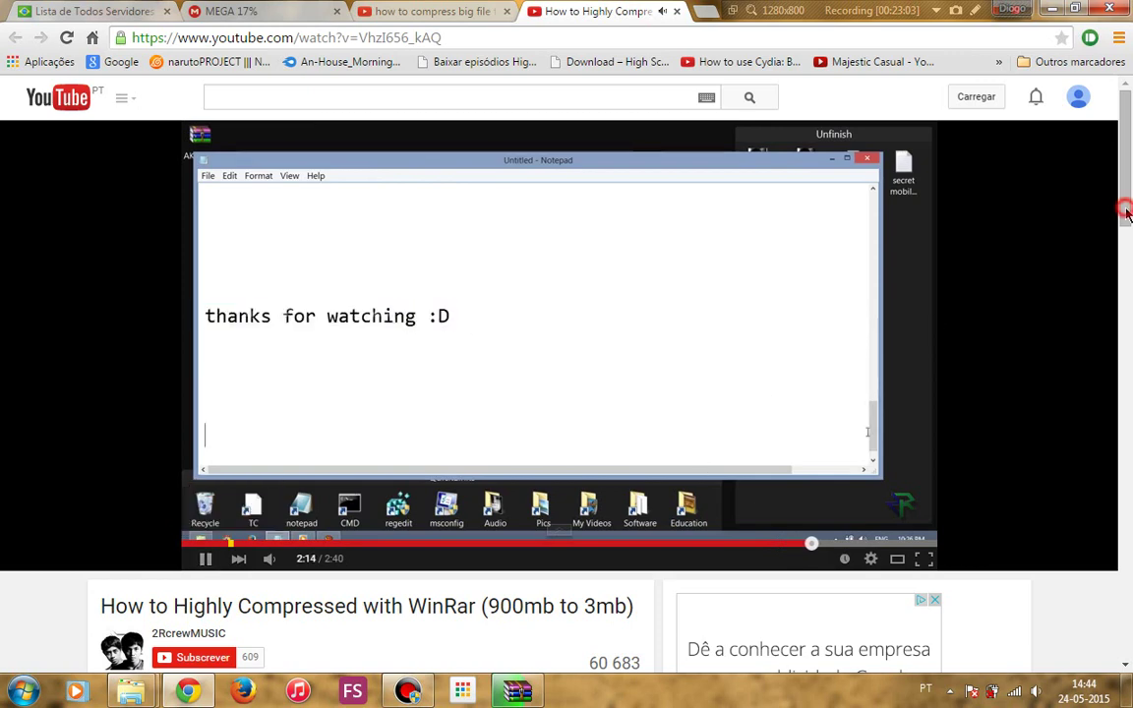
{"action": "scroll", "coordinate": [1126, 236], "scroll_direction": "down", "scroll_amount": 2}
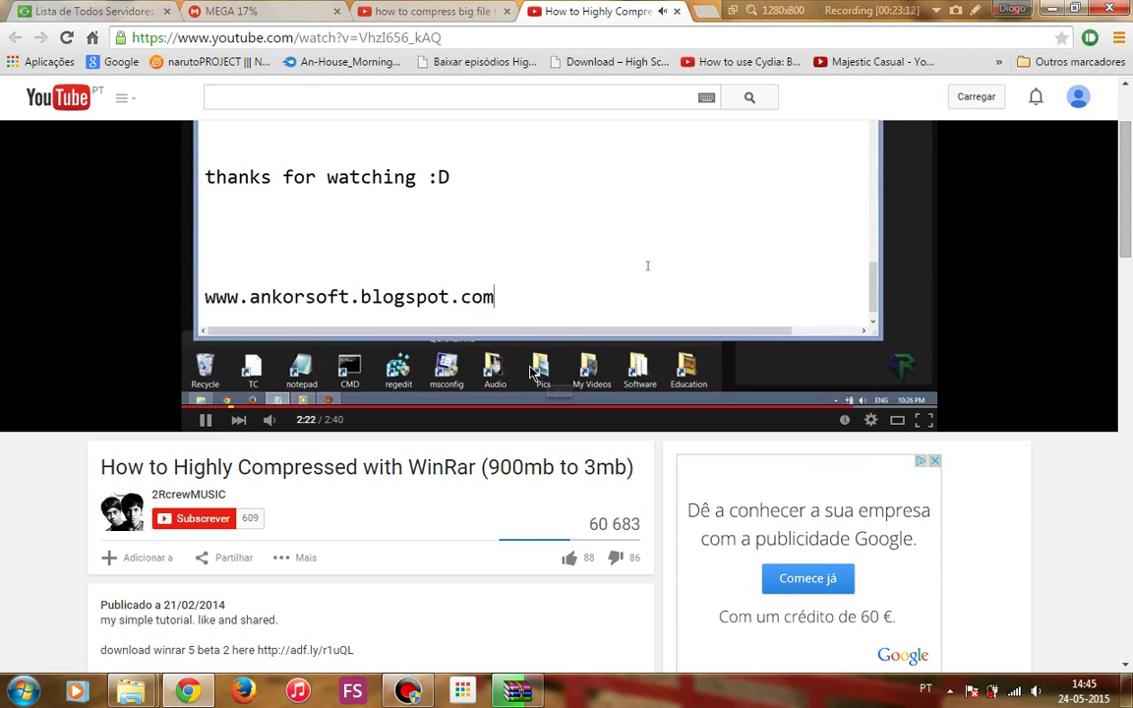
Bring up the Bleach 001.rar creation progress and minimize Chrome to view the Nova pasta folder behind it.
{"action": "left_click", "coordinate": [506, 689]}
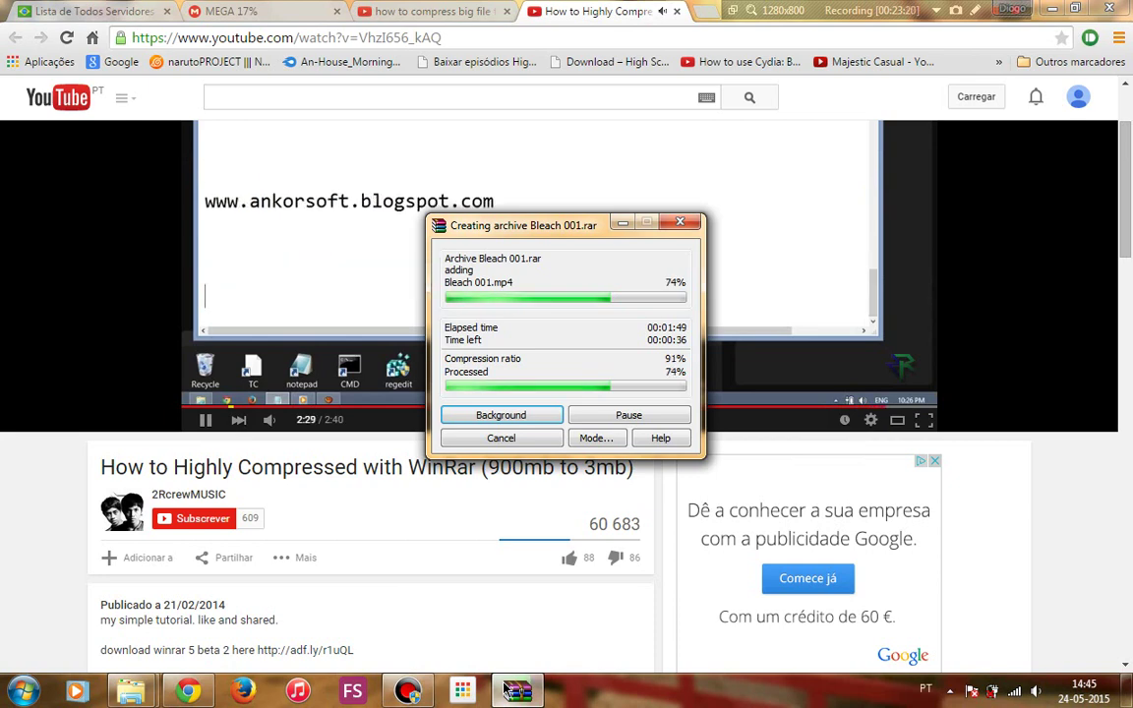
{"action": "left_click", "coordinate": [1052, 10]}
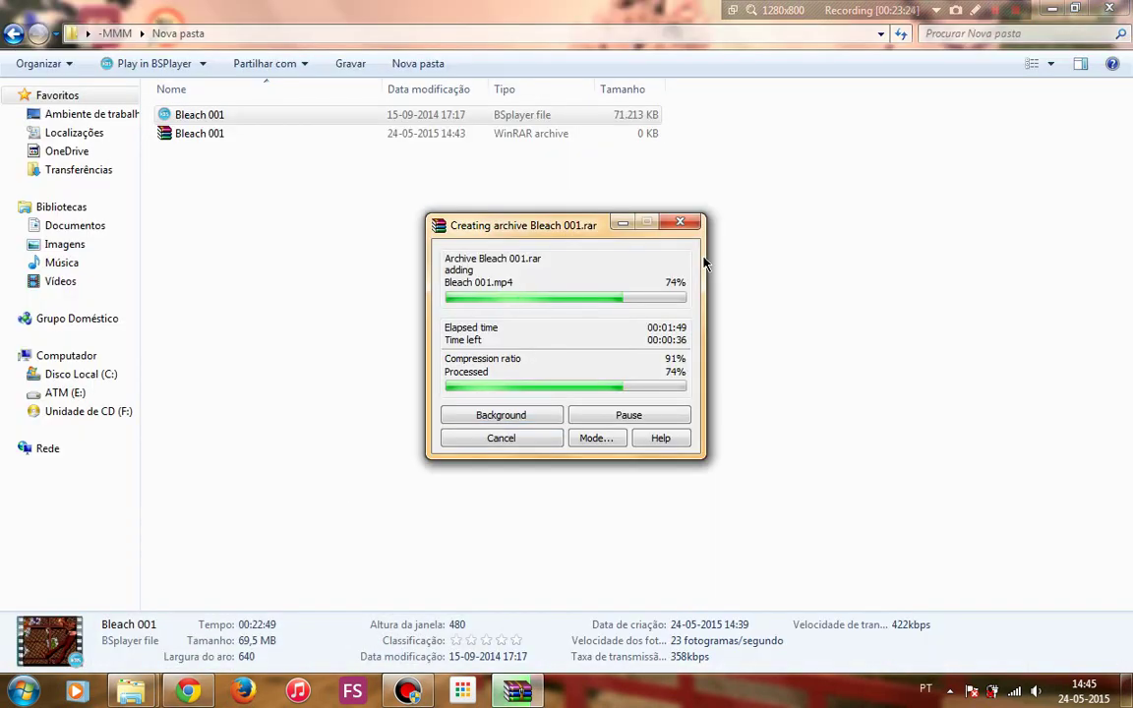